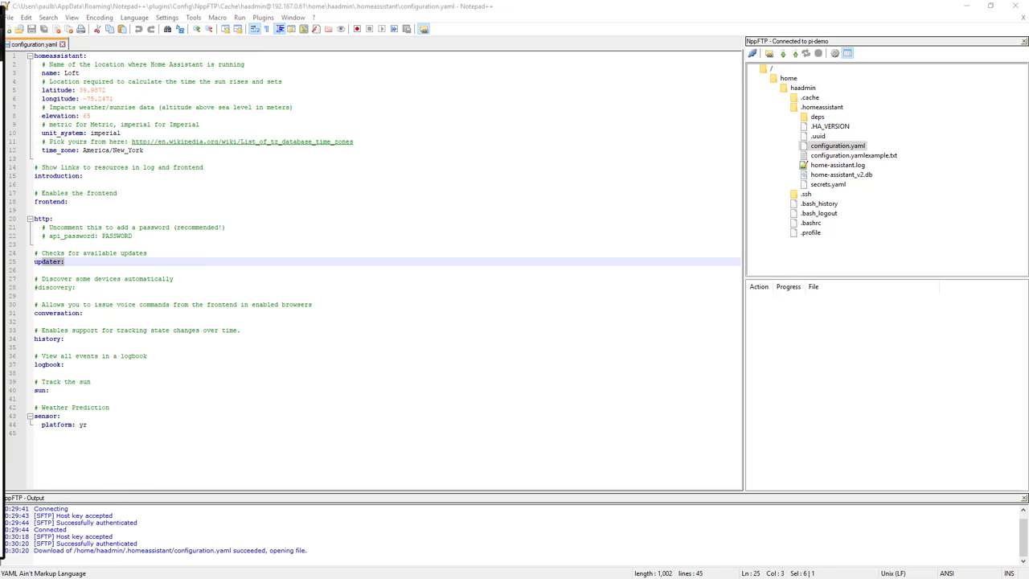
Highlight the introduction entry together with its comment in configuration.yaml
{"action": "left_click_drag", "start_coordinate": [0, 69], "coordinate": [583, 37]}
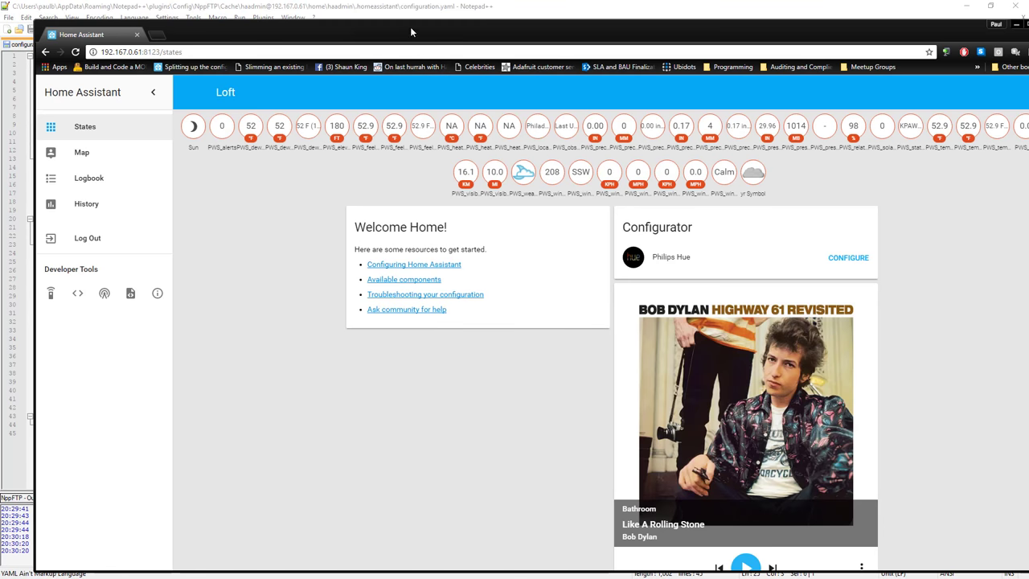
{"action": "left_click_drag", "start_coordinate": [410, 28], "coordinate": [593, 43]}
{"action": "left_click", "coordinate": [83, 176]}
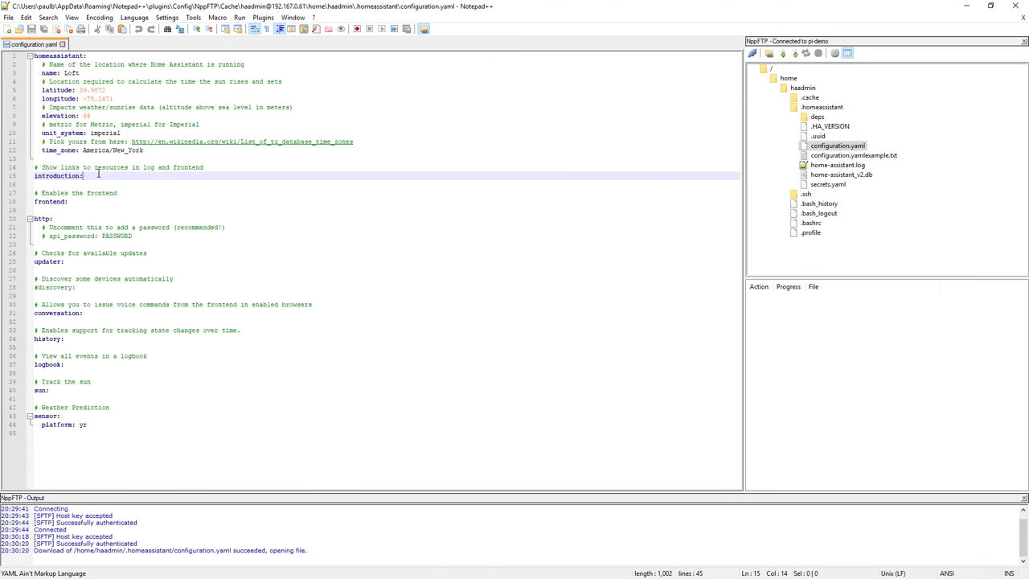
{"action": "left_click_drag", "start_coordinate": [83, 175], "coordinate": [27, 172]}
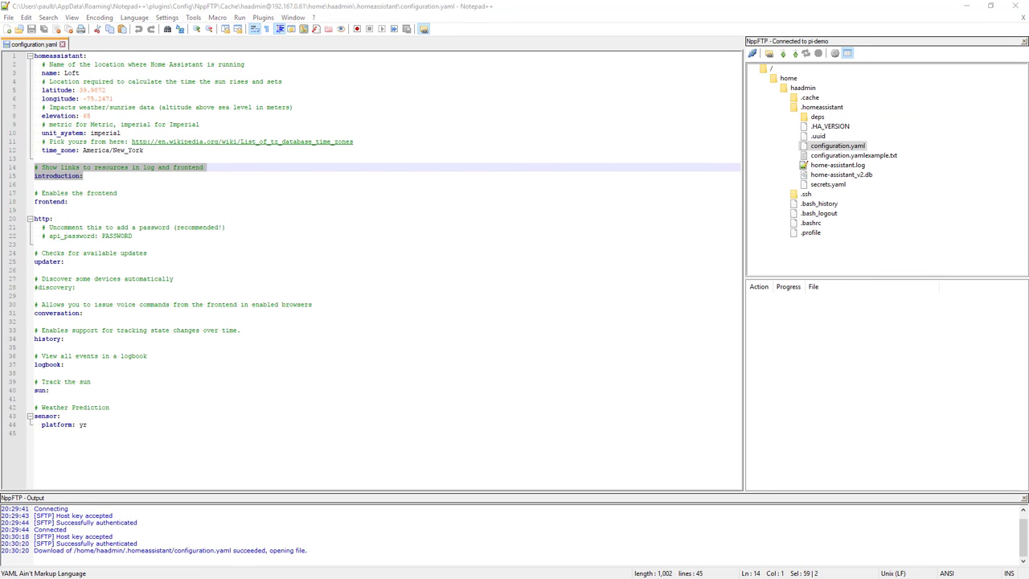
Switch to the Home Assistant dashboard in Chrome and open the available components page from the Welcome Home card
{"action": "key", "text": "ctrl+n"}
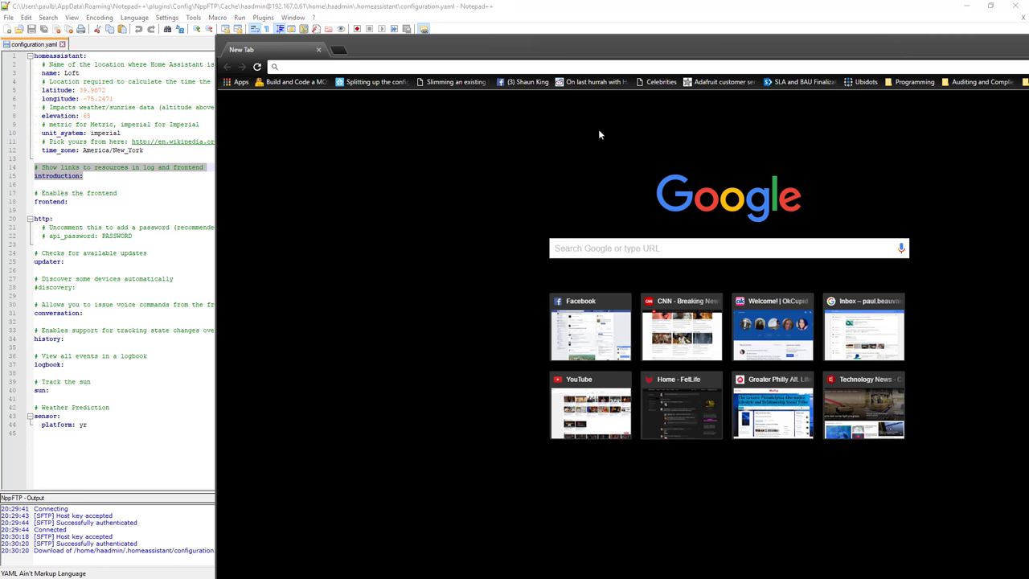
{"action": "key", "text": "super+Down"}
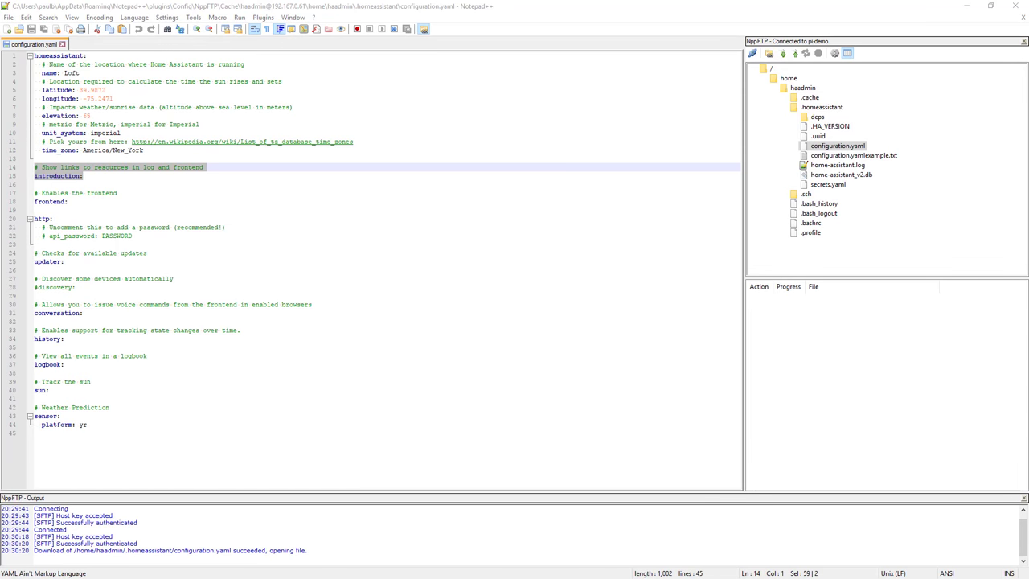
{"action": "key", "text": "alt+Tab"}
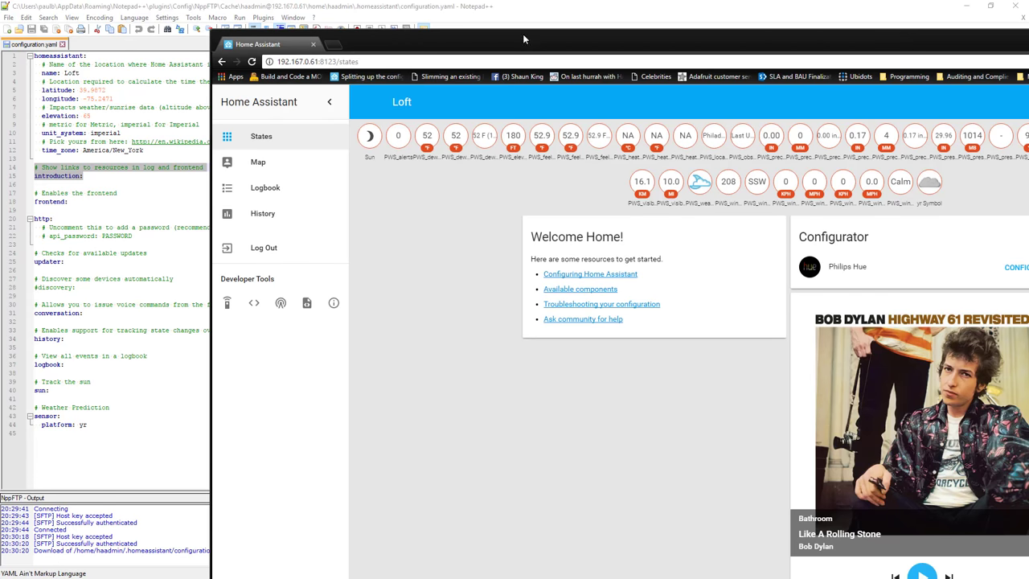
{"action": "left_click_drag", "start_coordinate": [524, 33], "coordinate": [397, 5]}
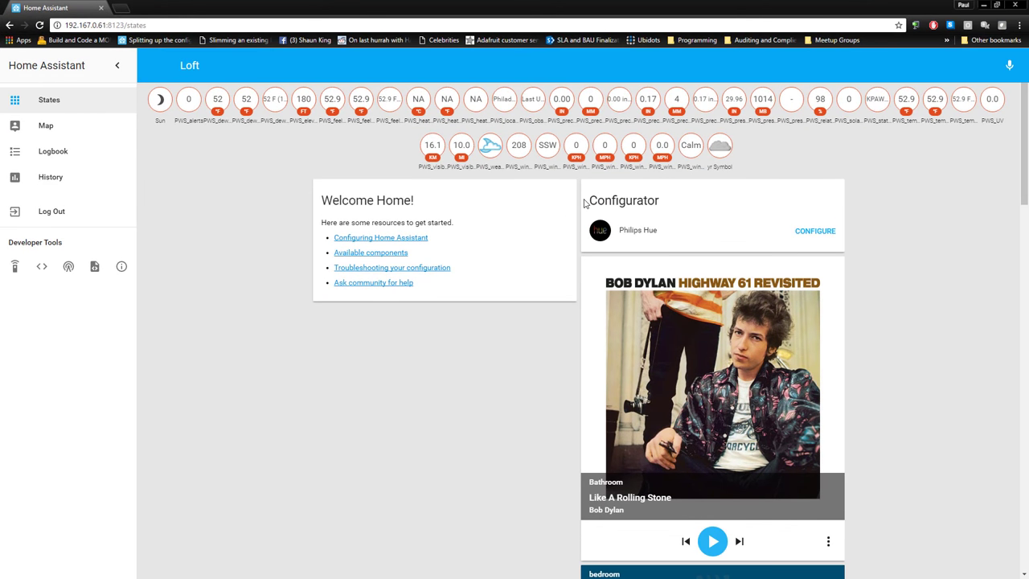
{"action": "left_click", "coordinate": [395, 255]}
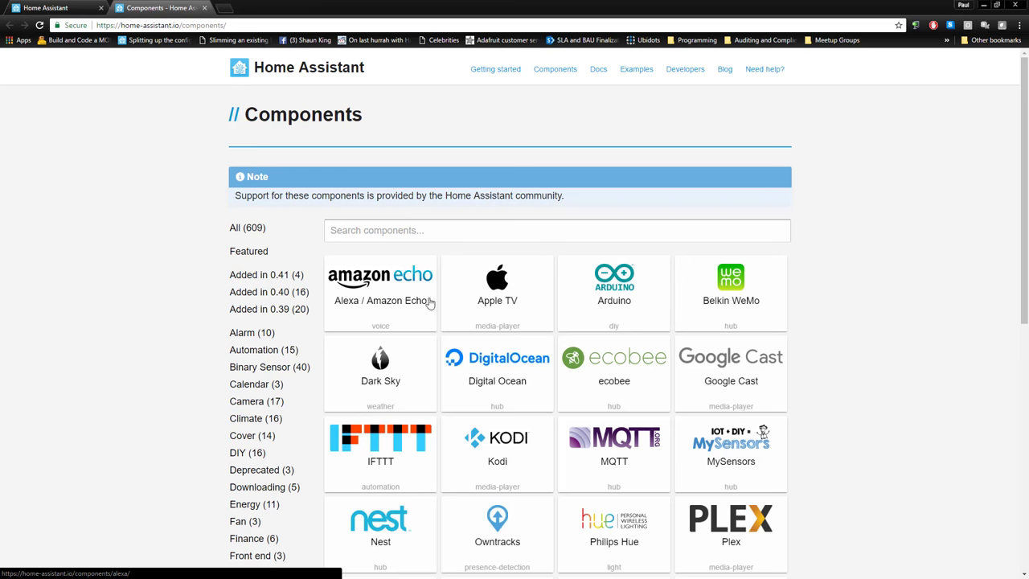
Search the components for "sonos" and open the Sonos media player documentation
{"action": "left_click", "coordinate": [510, 233]}
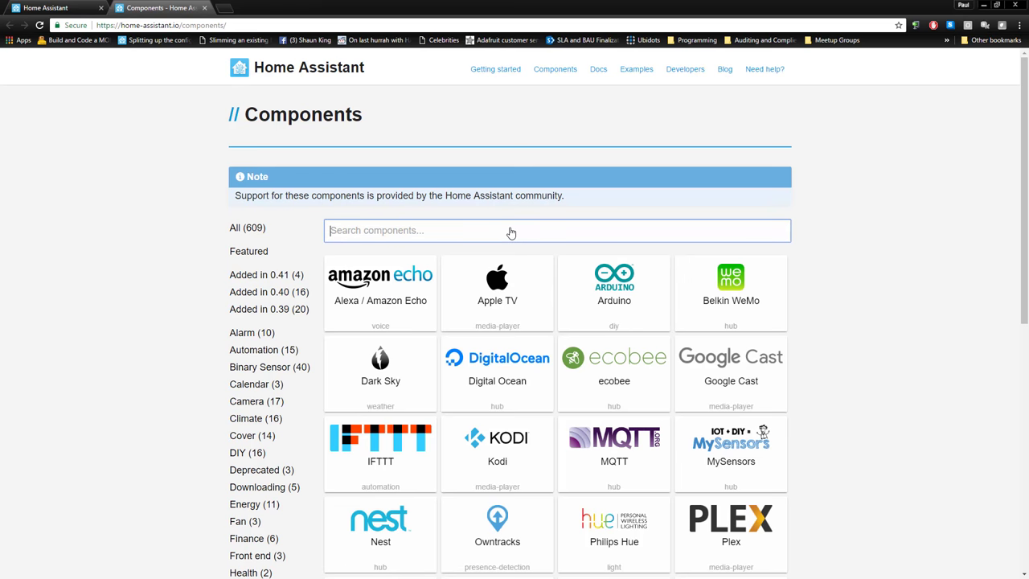
{"action": "type", "text": "sonos"}
{"action": "left_click", "coordinate": [391, 297]}
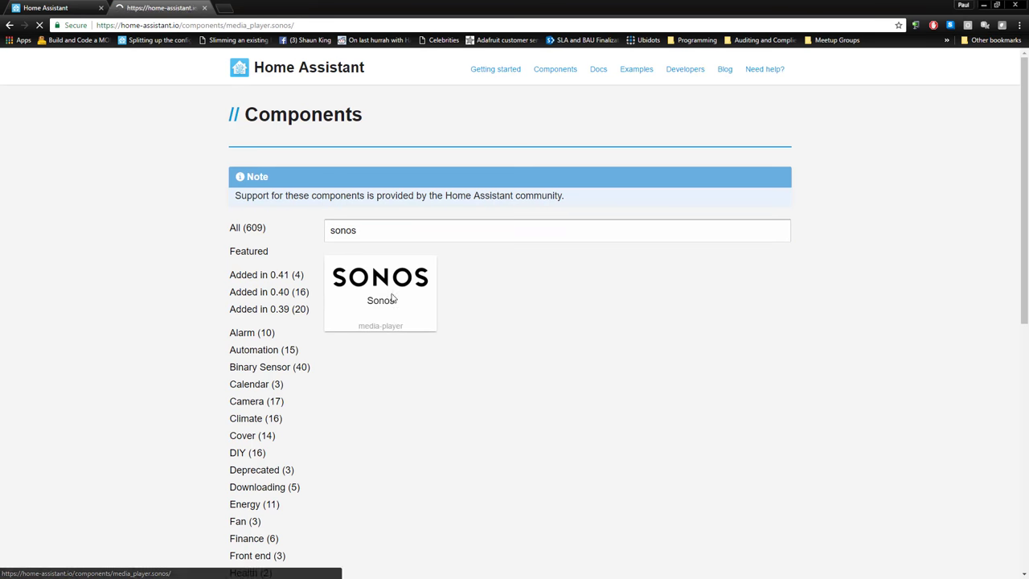
{"action": "left_click", "coordinate": [10, 25]}
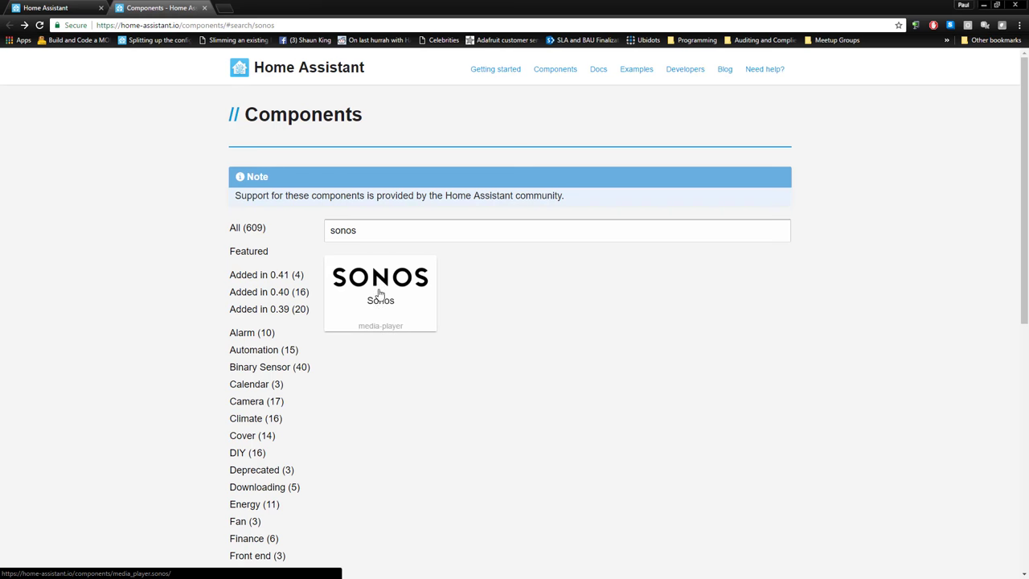
{"action": "left_click", "coordinate": [392, 296]}
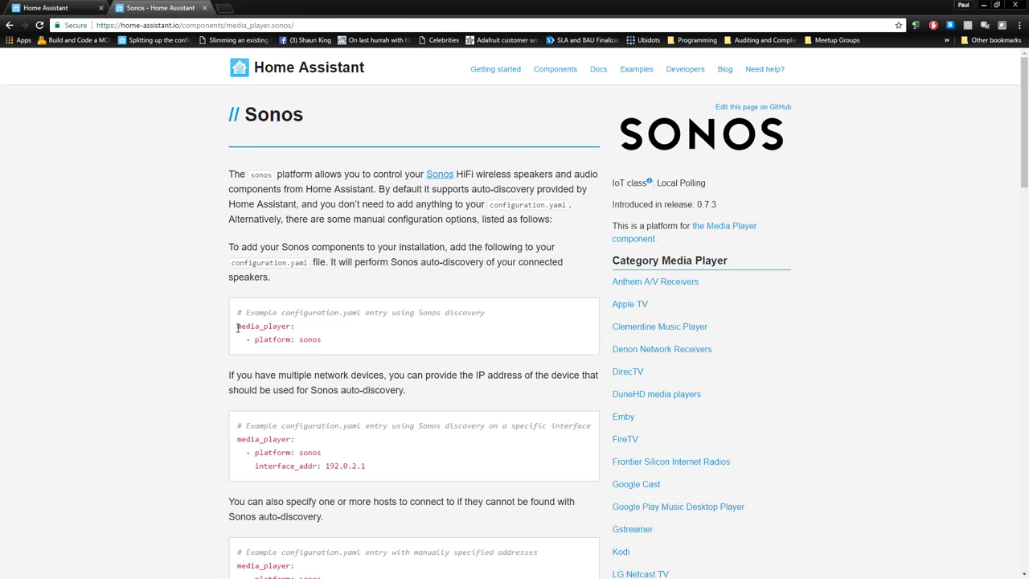
Examine the Sonos configuration examples for auto-discovery, a specific interface address and manually specified hosts
{"action": "left_click_drag", "start_coordinate": [238, 325], "coordinate": [326, 339]}
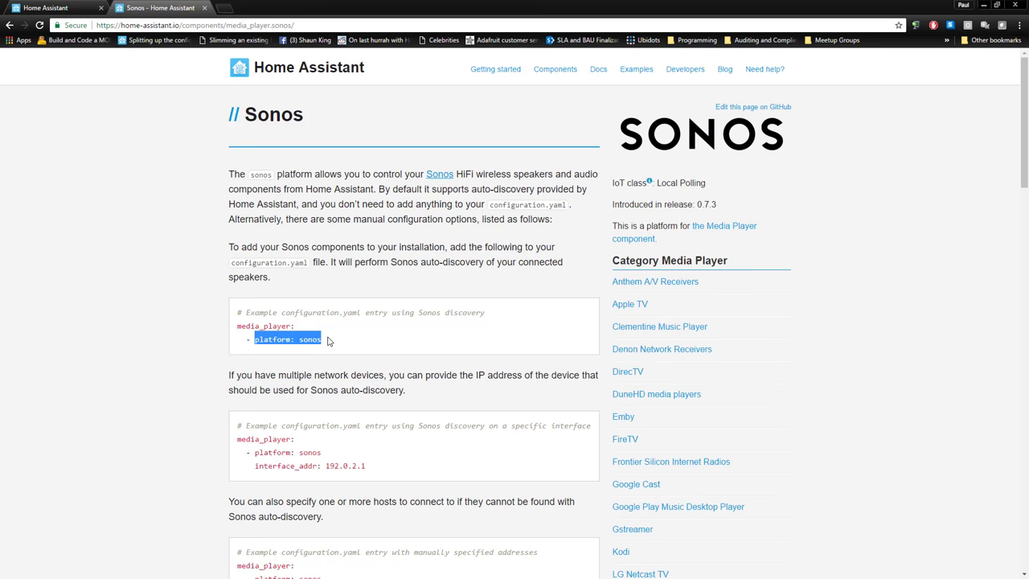
{"action": "scroll", "coordinate": [327, 341], "scroll_direction": "down", "scroll_amount": 1}
{"action": "scroll", "coordinate": [327, 341], "scroll_direction": "down", "scroll_amount": 1}
{"action": "scroll", "coordinate": [327, 341], "scroll_direction": "up", "scroll_amount": 2}
{"action": "scroll", "coordinate": [327, 340], "scroll_direction": "down", "scroll_amount": 1}
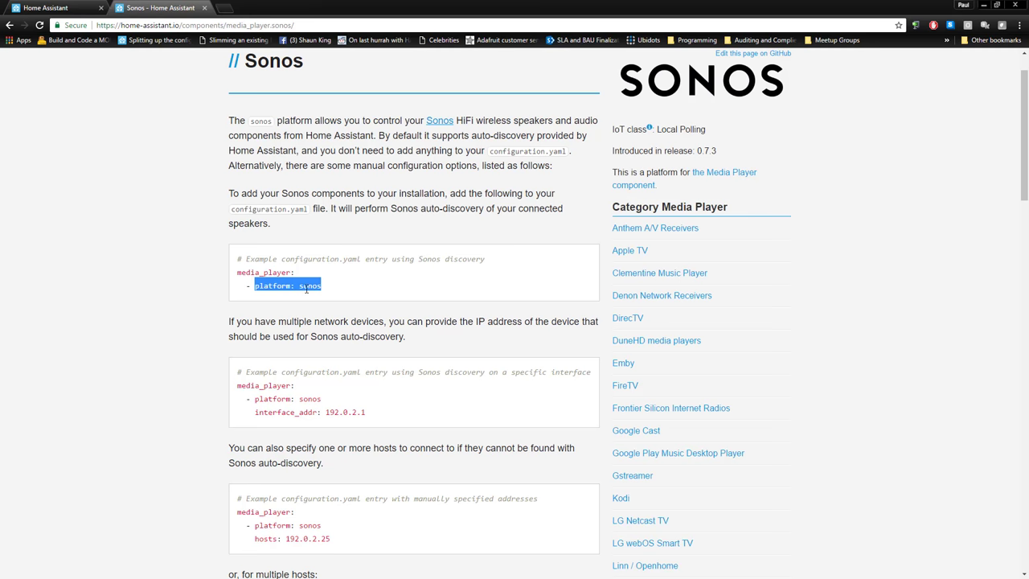
{"action": "scroll", "coordinate": [305, 288], "scroll_direction": "down", "scroll_amount": 1}
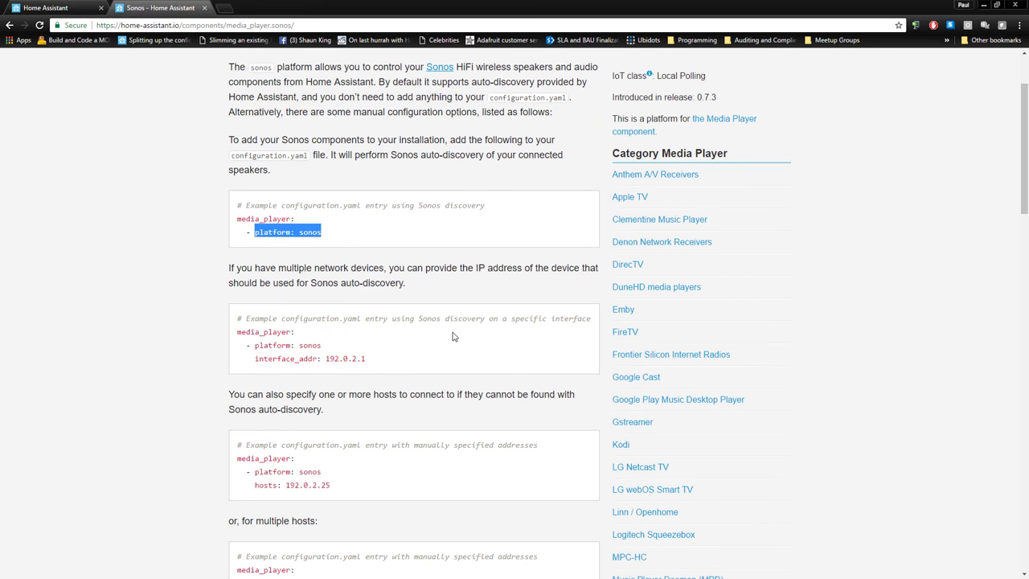
{"action": "scroll", "coordinate": [497, 336], "scroll_direction": "down", "scroll_amount": 1}
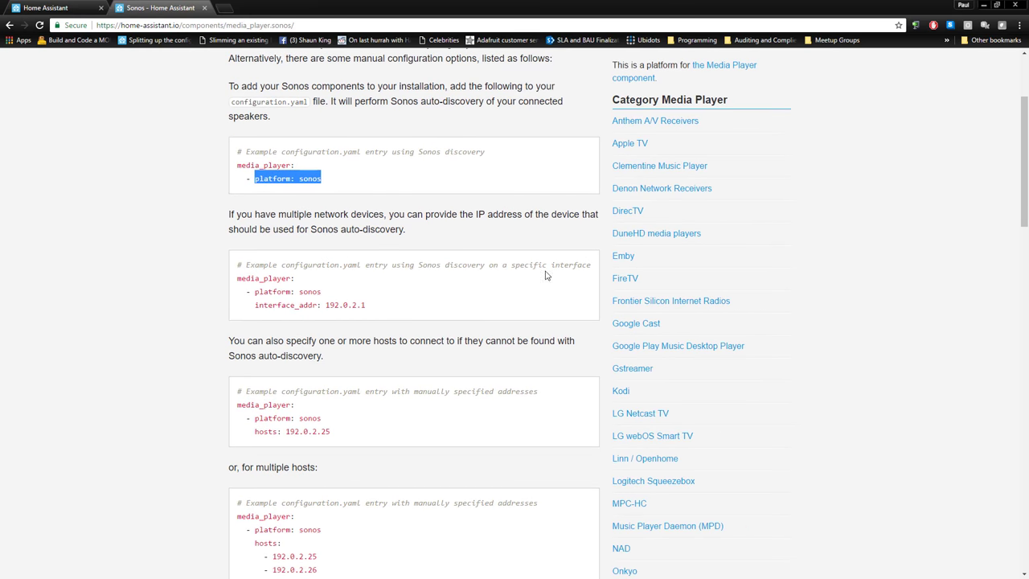
{"action": "scroll", "coordinate": [482, 301], "scroll_direction": "down", "scroll_amount": 1}
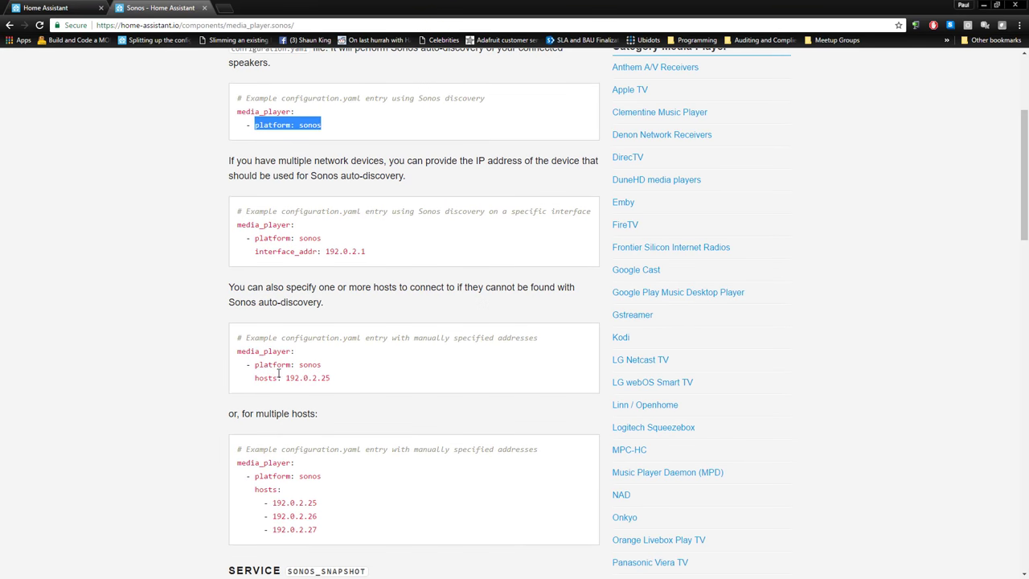
Copy the media_player example for multiple Sonos hosts, from the media_player line through the last host address
{"action": "scroll", "coordinate": [448, 341], "scroll_direction": "down", "scroll_amount": 1}
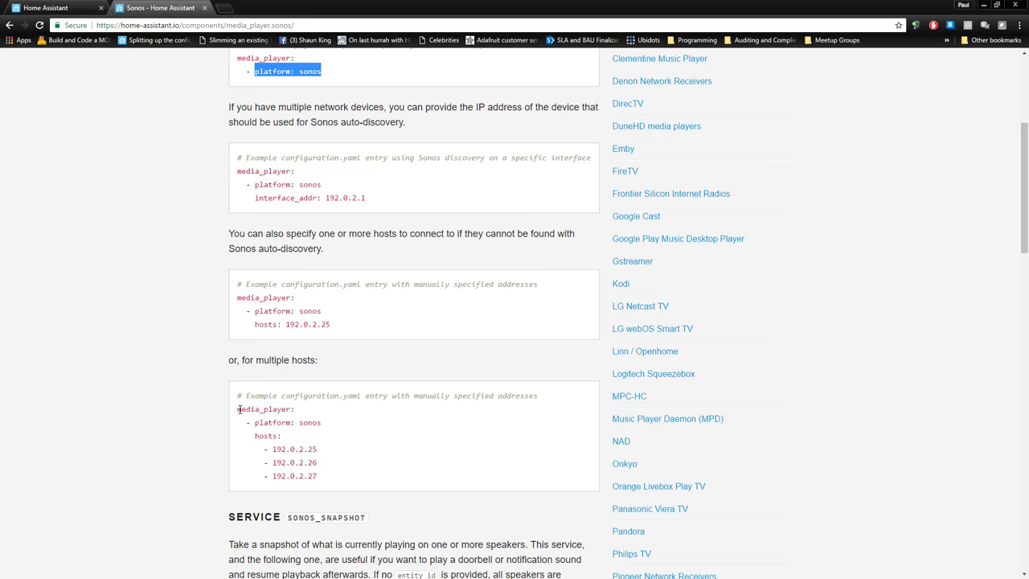
{"action": "left_click_drag", "start_coordinate": [238, 410], "coordinate": [319, 482]}
{"action": "right_click", "coordinate": [281, 461]}
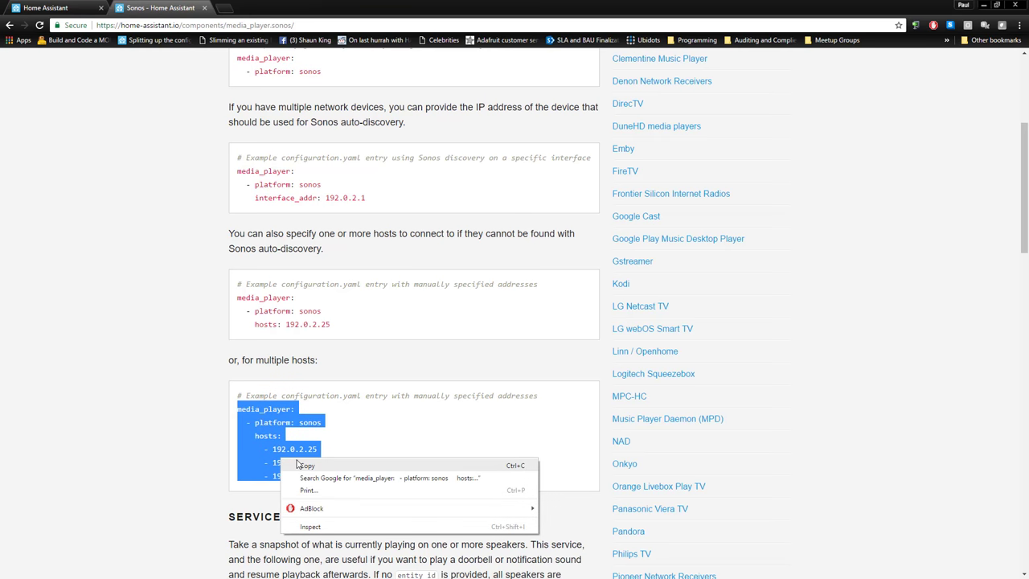
{"action": "left_click", "coordinate": [330, 466]}
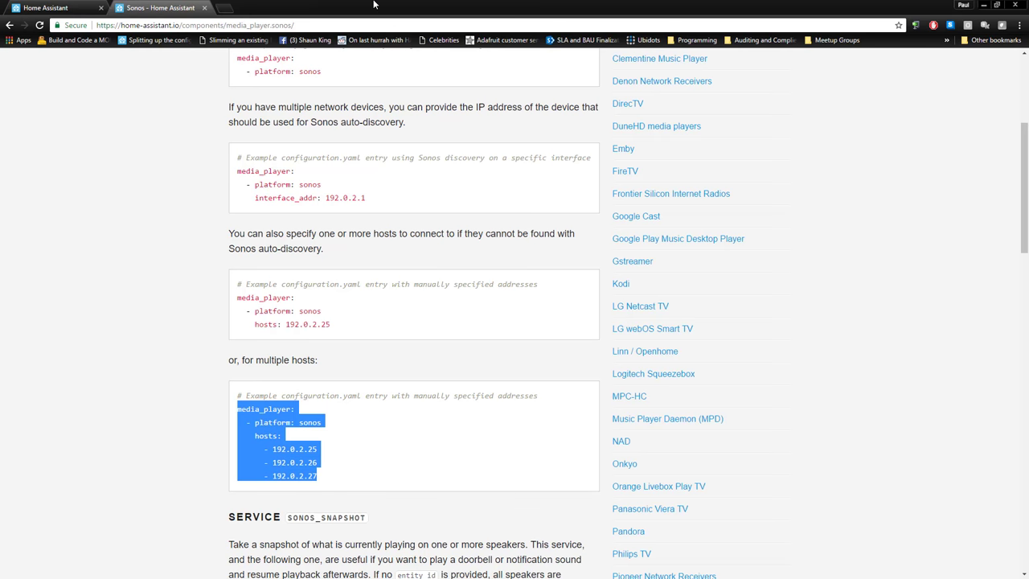
Switch to Notepad++ and paste the copied media_player block below the sensor section of configuration.yaml, followed by blank lines
{"action": "key", "text": "alt+Tab"}
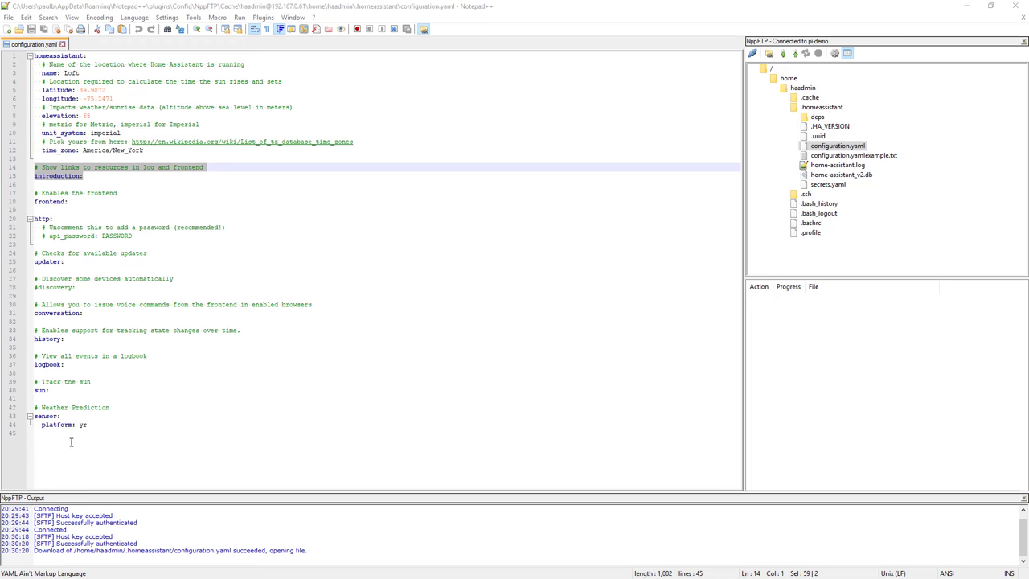
{"action": "left_click", "coordinate": [92, 426]}
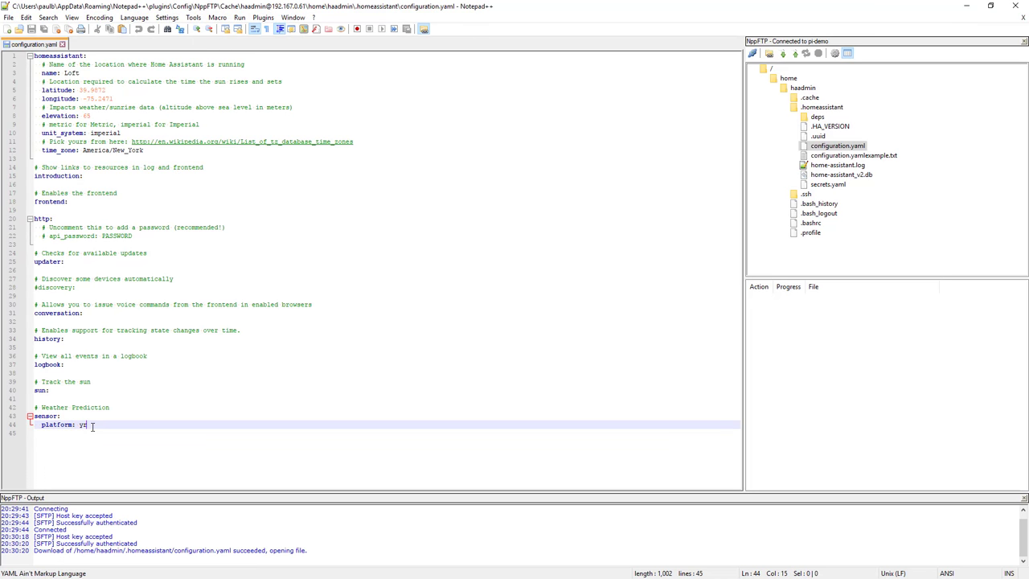
{"action": "key", "text": "Return"}
{"action": "key", "text": "Return"}
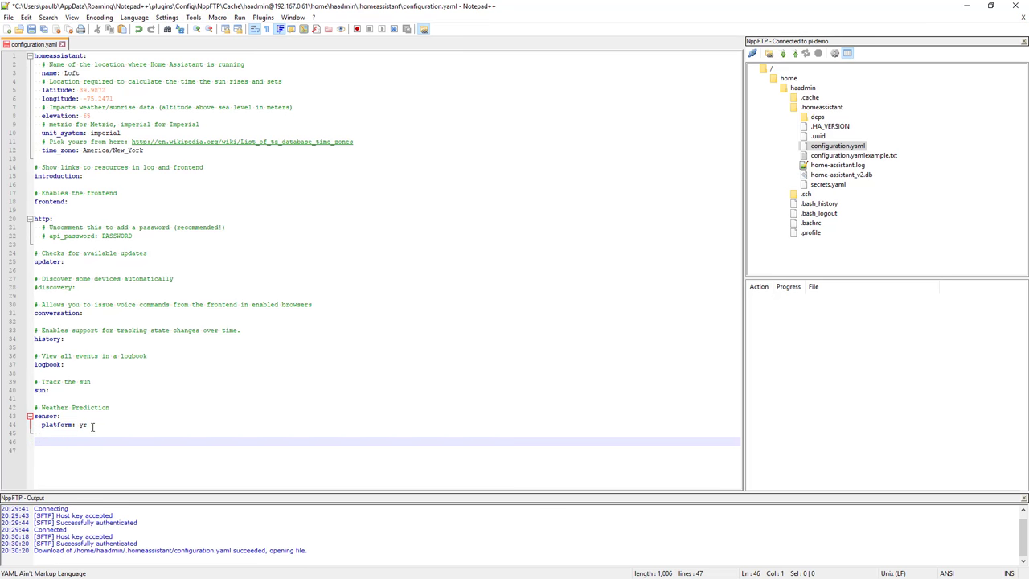
{"action": "key", "text": "ctrl+v"}
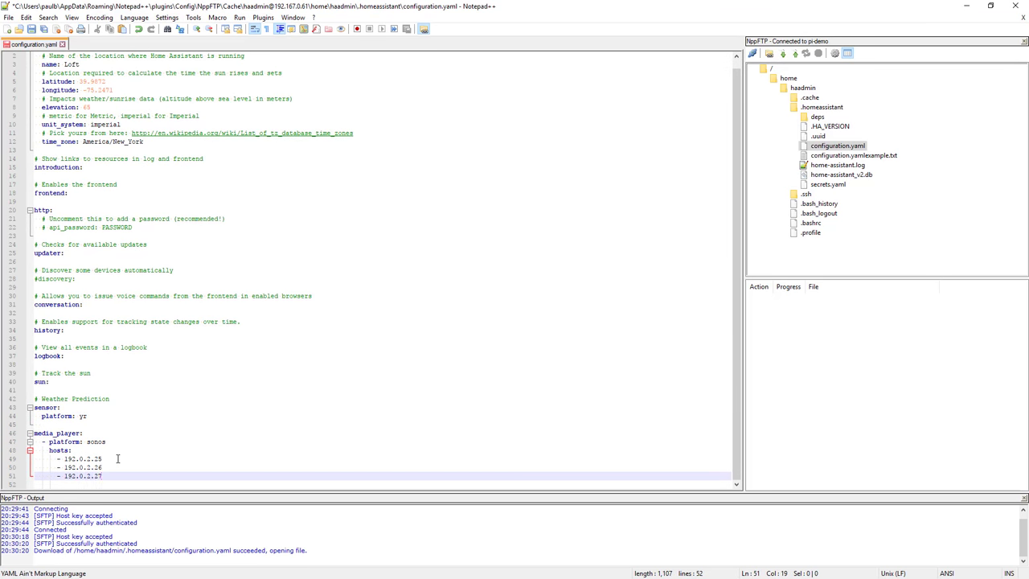
{"action": "key", "text": "Return"}
{"action": "key", "text": "Return"}
{"action": "key", "text": "Return"}
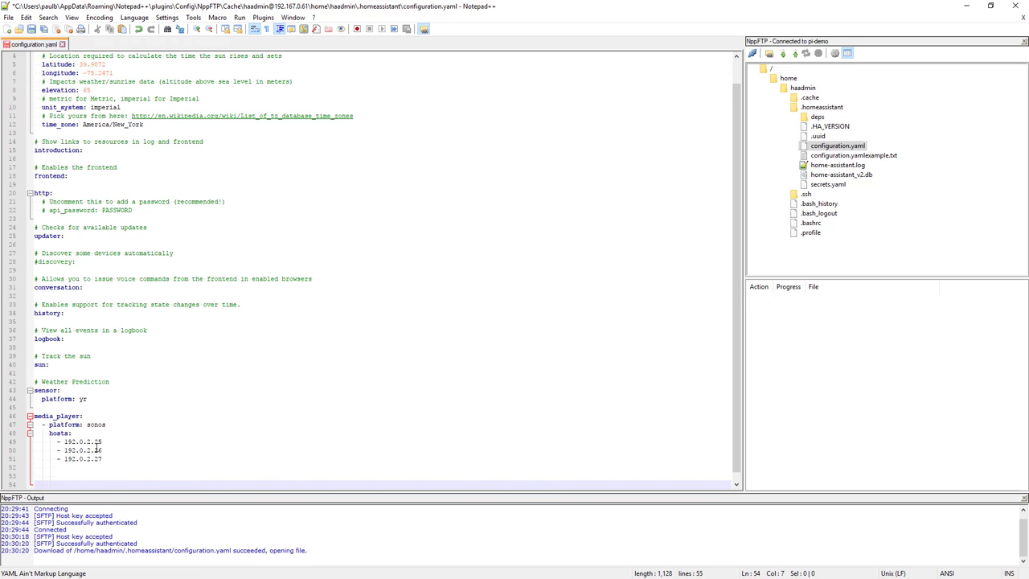
Open configuration.yamlexample.txt from the remote .homeassistant folder and copy its Sonos host lines 192.167.0.11 through 192.167.0.16
{"action": "left_click_drag", "start_coordinate": [103, 441], "coordinate": [64, 441]}
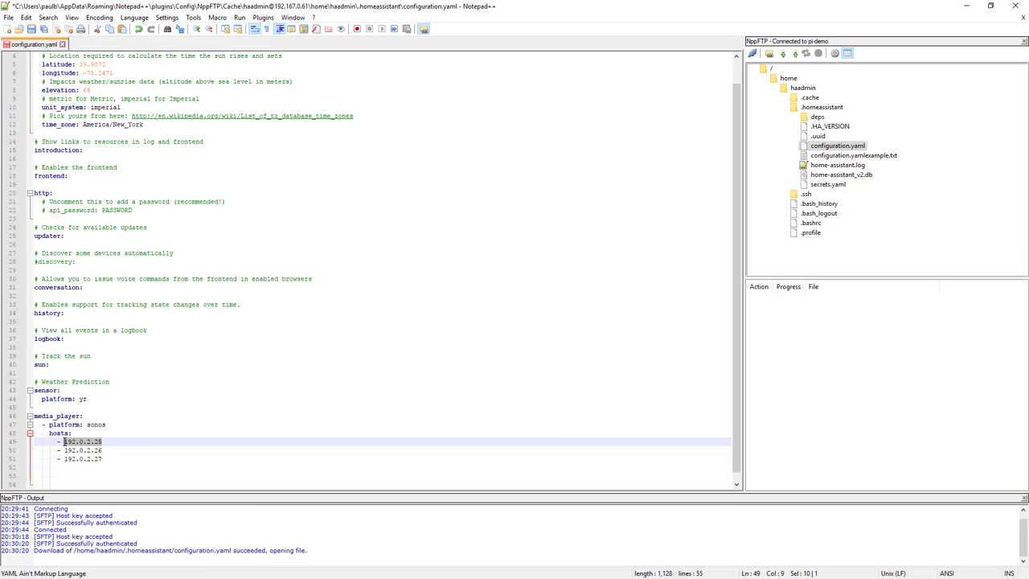
{"action": "double_click", "coordinate": [866, 156]}
{"action": "scroll", "coordinate": [329, 308], "scroll_direction": "down", "scroll_amount": 6}
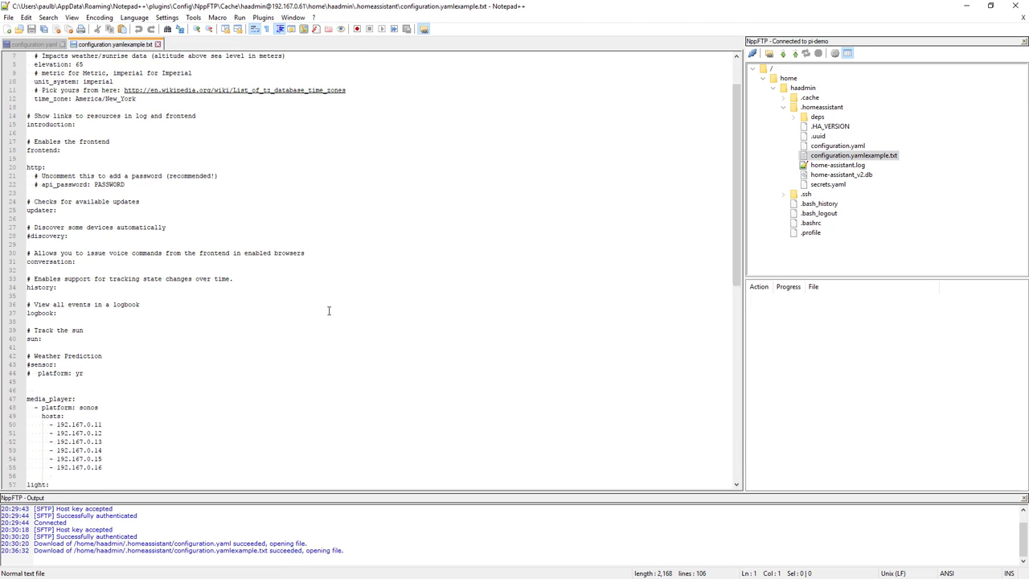
{"action": "left_click_drag", "start_coordinate": [108, 364], "coordinate": [27, 320]}
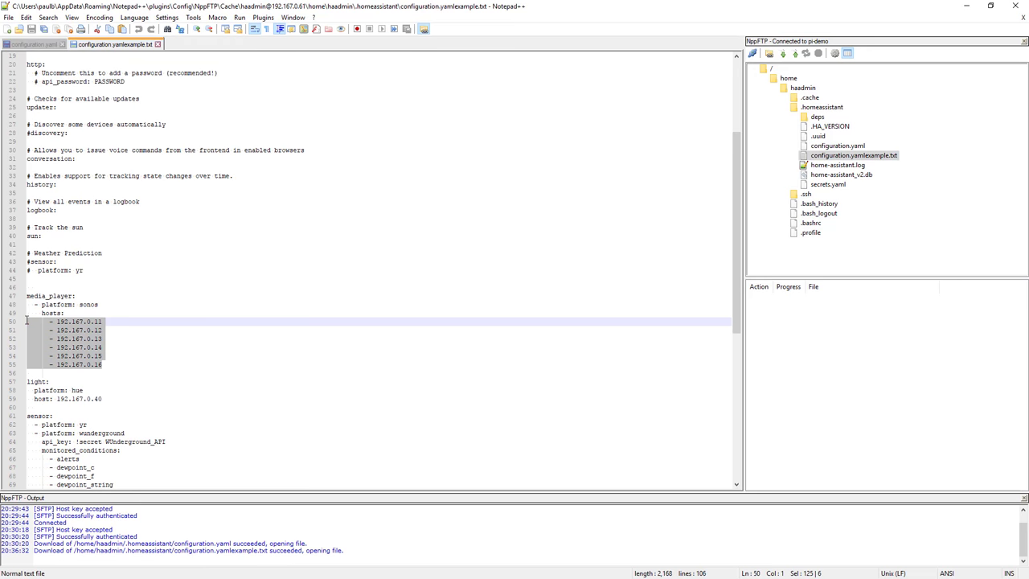
Replace the three sample host lines under media_player in configuration.yaml with hosts 192.167.0.11 through 192.167.0.16
{"action": "left_click", "coordinate": [34, 44]}
{"action": "left_click_drag", "start_coordinate": [102, 459], "coordinate": [13, 438]}
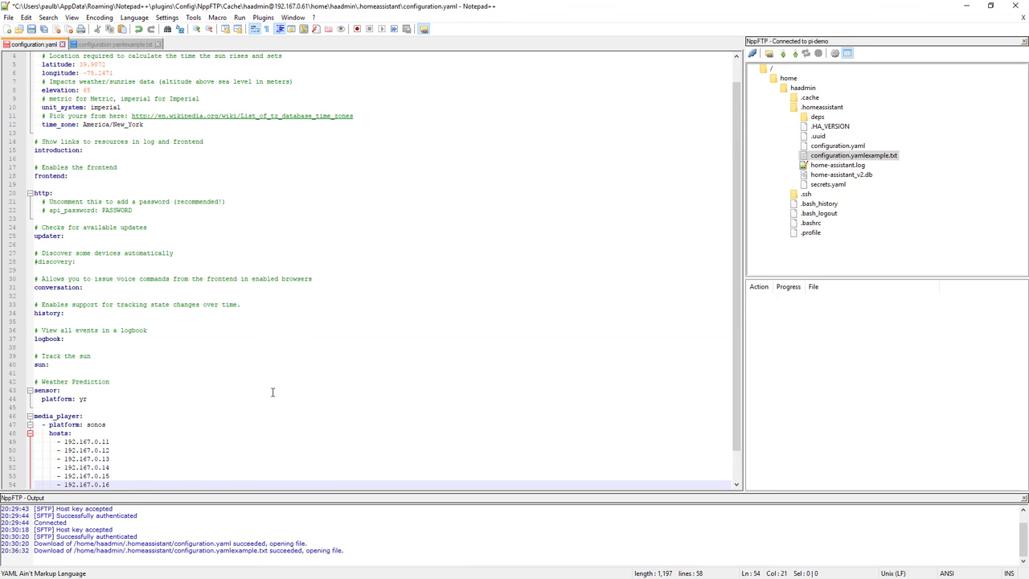
{"action": "key", "text": "ctrl+v"}
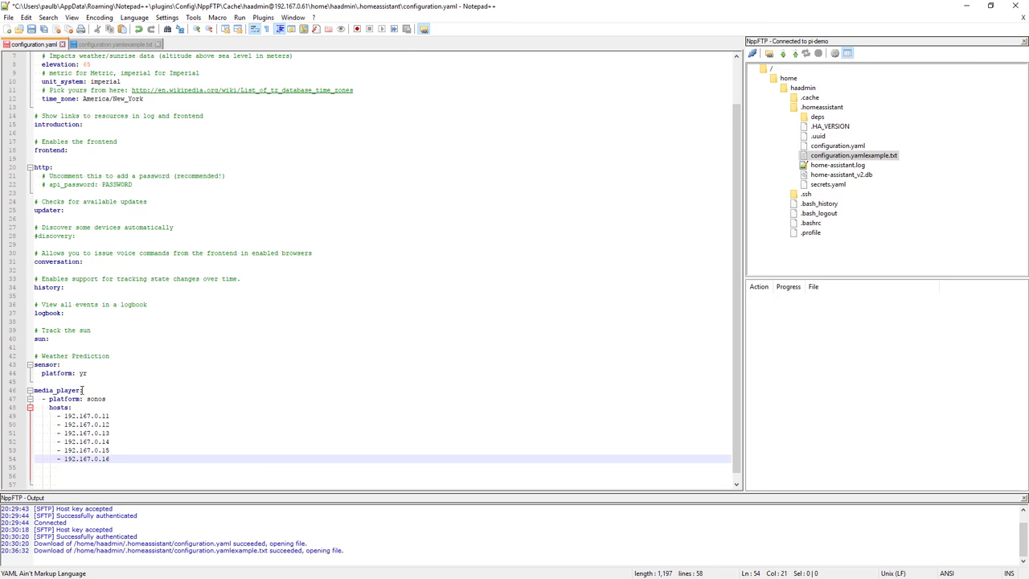
Review the new media_player block by highlighting its component name, the platform line's dash and the indented hosts list
{"action": "left_click_drag", "start_coordinate": [79, 390], "coordinate": [42, 390]}
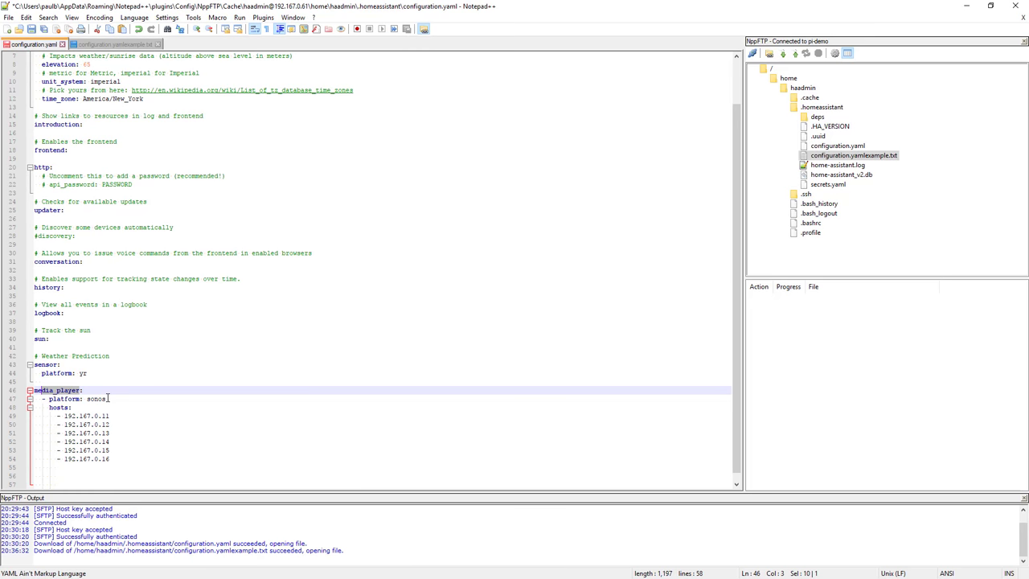
{"action": "left_click_drag", "start_coordinate": [106, 399], "coordinate": [43, 399]}
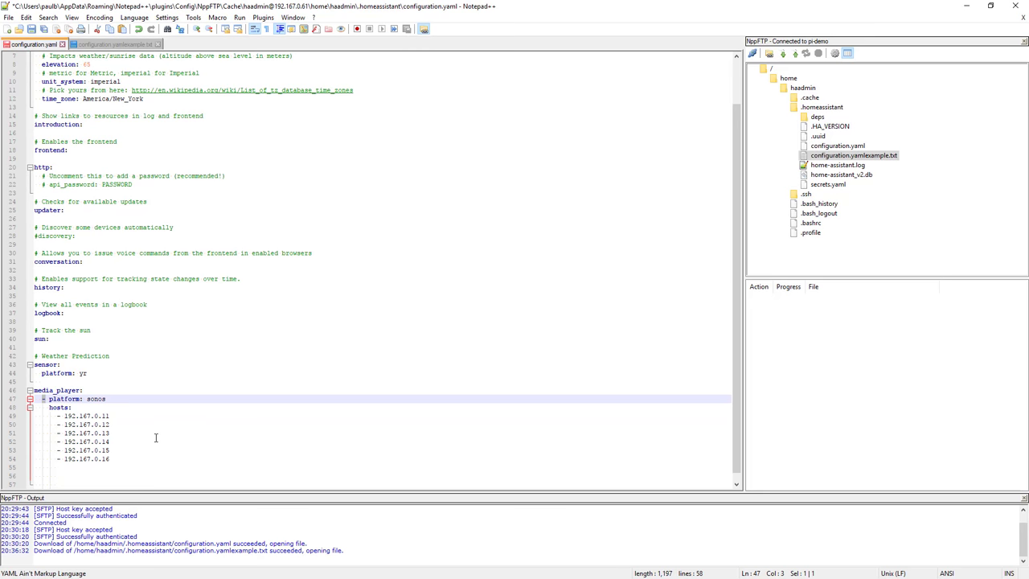
{"action": "scroll", "coordinate": [156, 436], "scroll_direction": "down", "scroll_amount": 1}
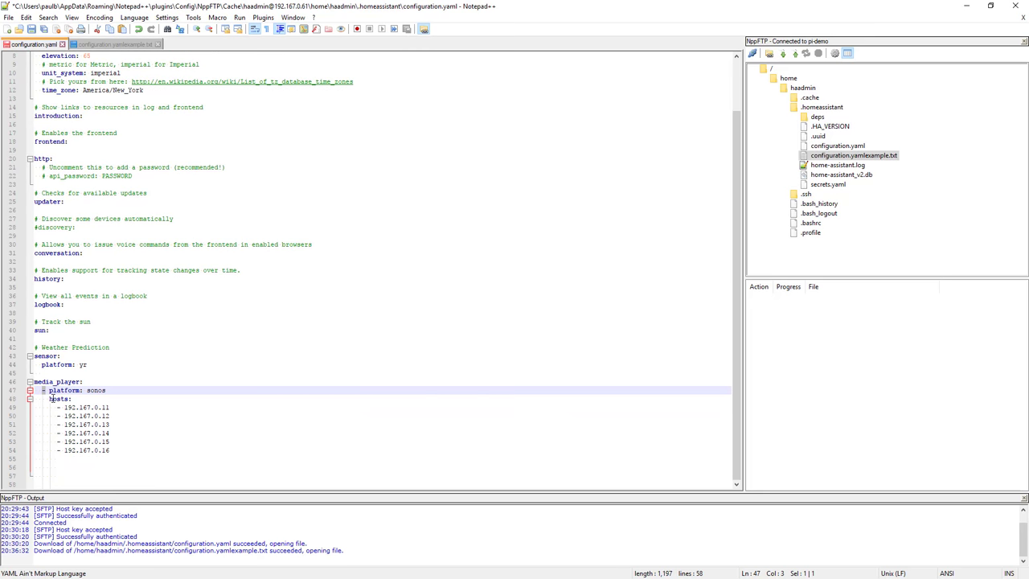
{"action": "left_click_drag", "start_coordinate": [50, 399], "coordinate": [141, 482]}
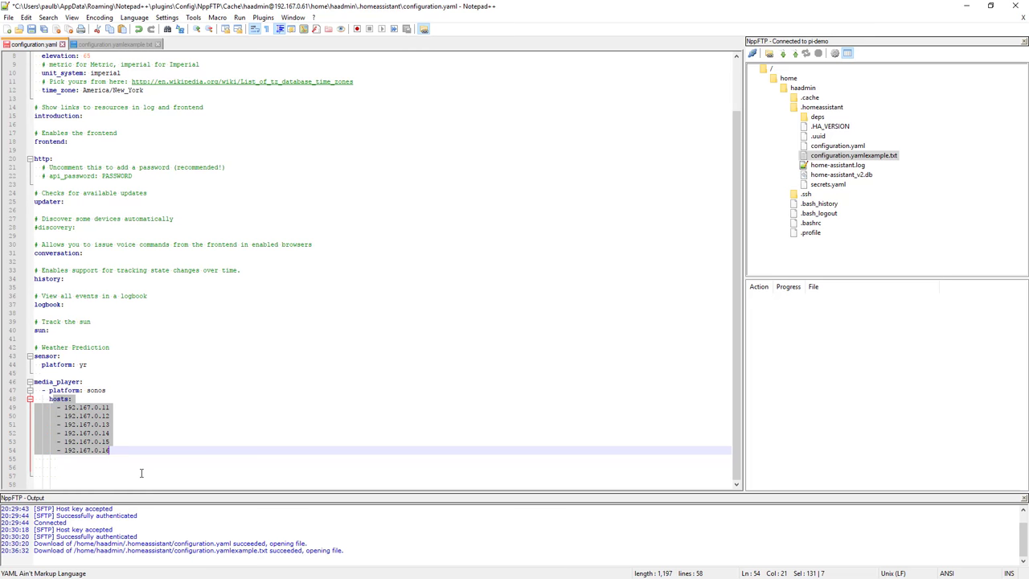
{"action": "left_click", "coordinate": [309, 296]}
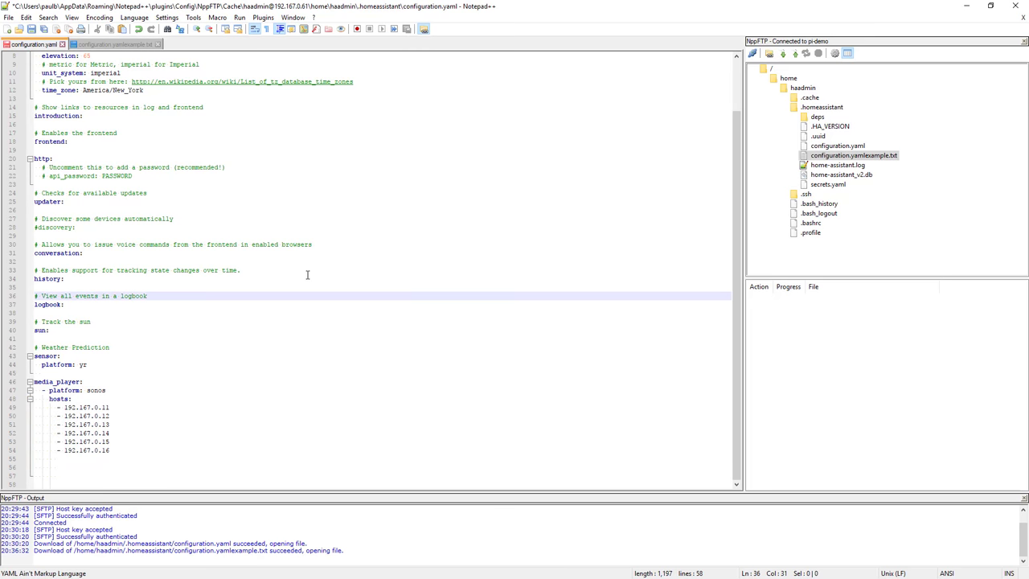
Save configuration.yaml, switch to the SSH terminal and validate the configuration by running hass --script check_config
{"action": "left_click", "coordinate": [32, 30]}
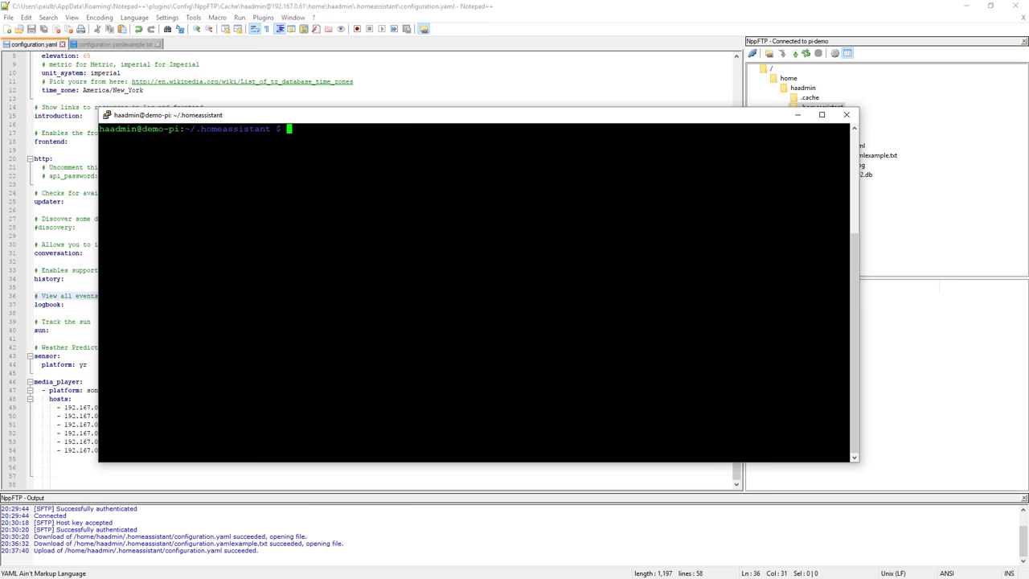
{"action": "type", "text": "hass --script check_config"}
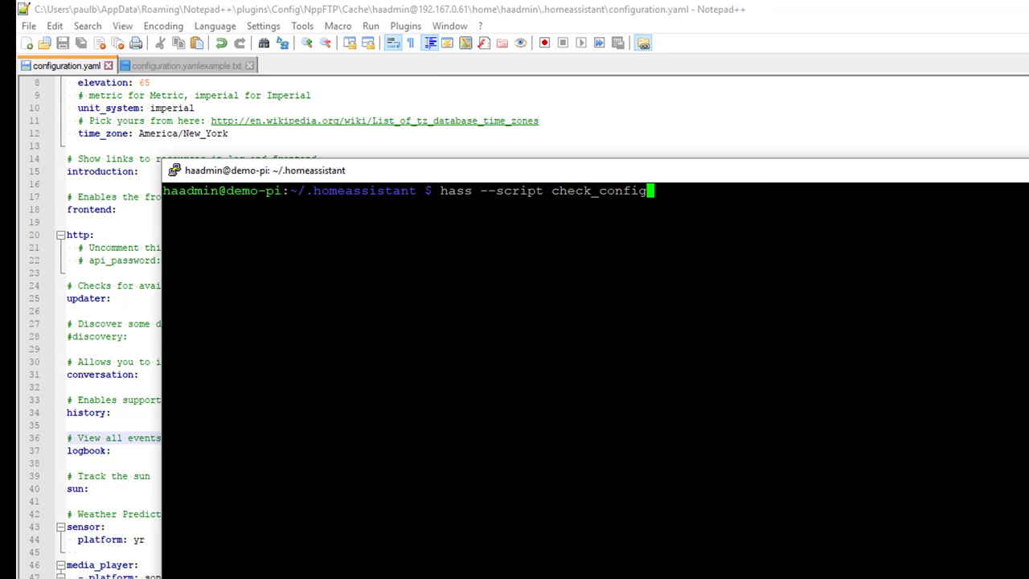
{"action": "key", "text": "Return"}
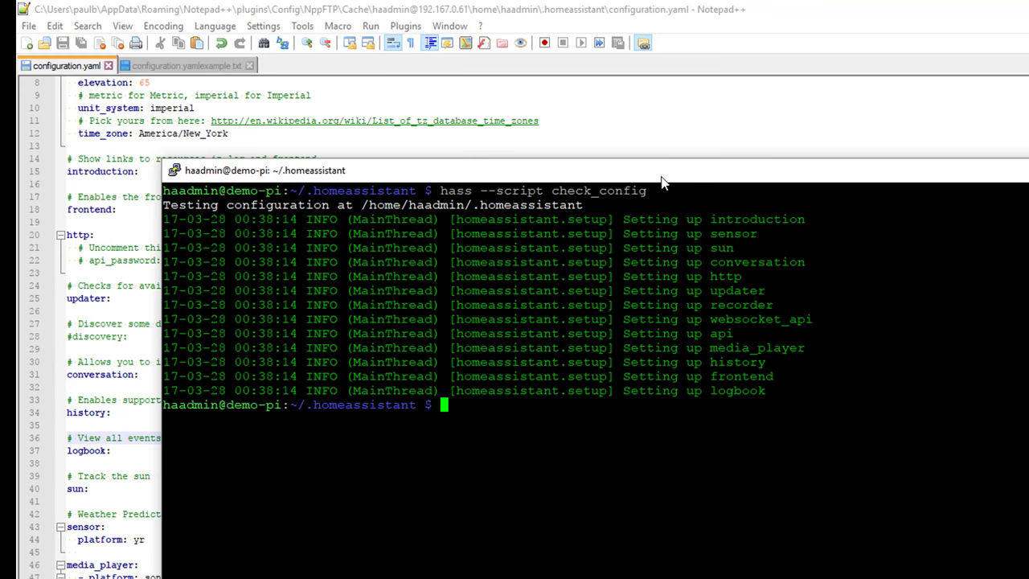
{"action": "left_click_drag", "start_coordinate": [663, 171], "coordinate": [809, 122]}
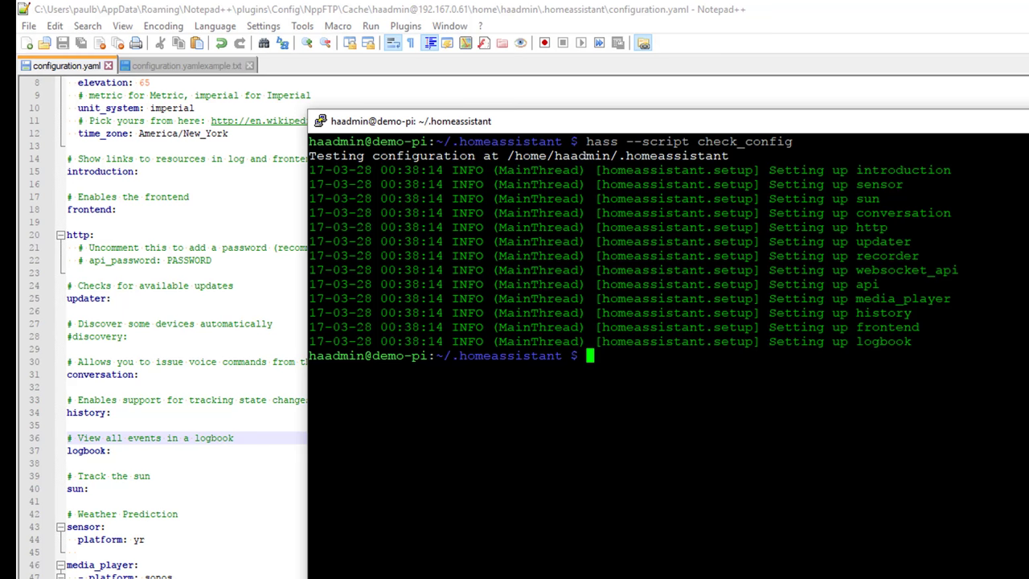
Recall the earlier systemctl enable command, change it to sudo systemctl restart hass.service, run it and put the terminal away
{"action": "key", "text": "Up"}
{"action": "key", "text": "Up"}
{"action": "key", "text": "Down"}
{"action": "key", "text": "Up"}
{"action": "key", "text": "Up"}
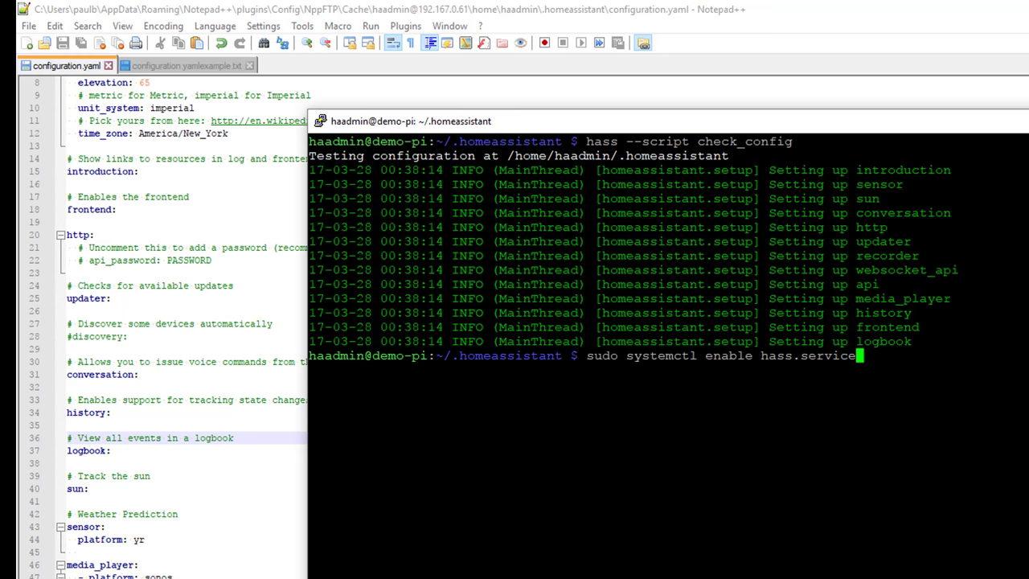
{"action": "key", "text": "Left"}
{"action": "key", "text": "Left"}
{"action": "key", "text": "Left"}
{"action": "key", "text": "Left"}
{"action": "key", "text": "Left"}
{"action": "key", "text": "Left"}
{"action": "key", "text": "Left"}
{"action": "key", "text": "Left"}
{"action": "key", "text": "Left"}
{"action": "key", "text": "Left"}
{"action": "key", "text": "Left"}
{"action": "key", "text": "Left"}
{"action": "key", "text": "Left"}
{"action": "key", "text": "BackSpace"}
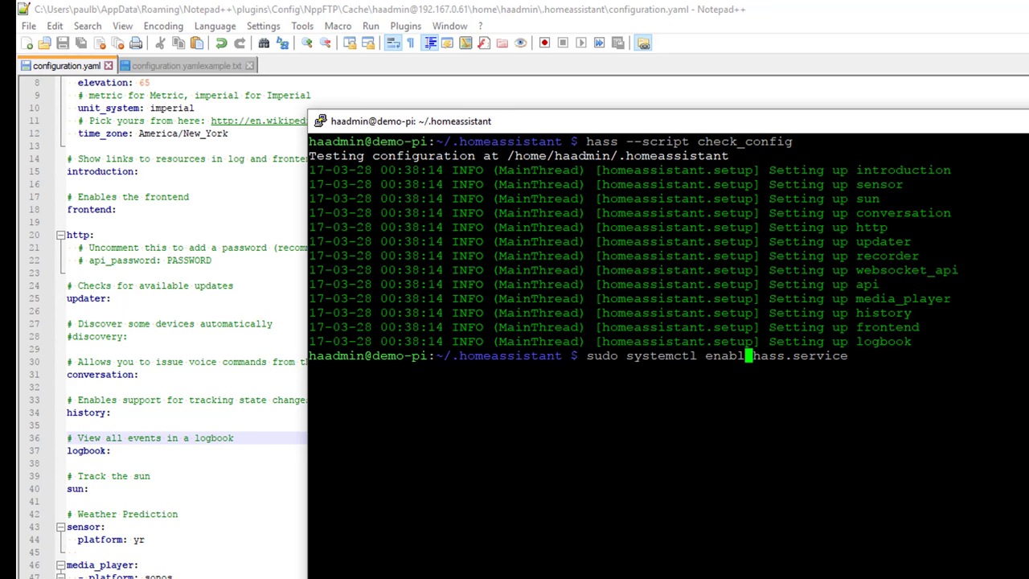
{"action": "key", "text": "BackSpace"}
{"action": "key", "text": "BackSpace"}
{"action": "key", "text": "BackSpace"}
{"action": "key", "text": "BackSpace"}
{"action": "key", "text": "BackSpace"}
{"action": "type", "text": "restart"}
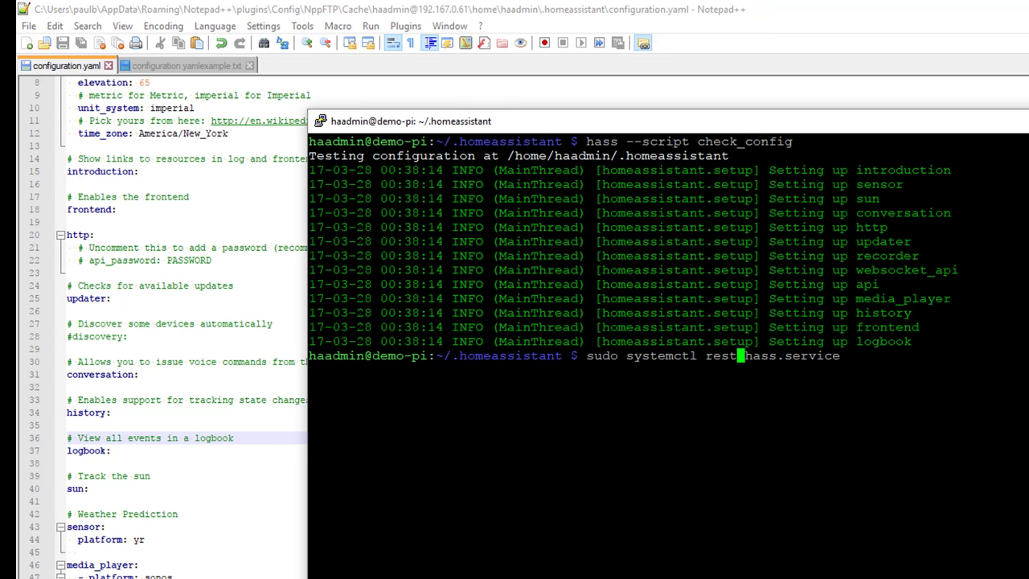
{"action": "key", "text": "Return"}
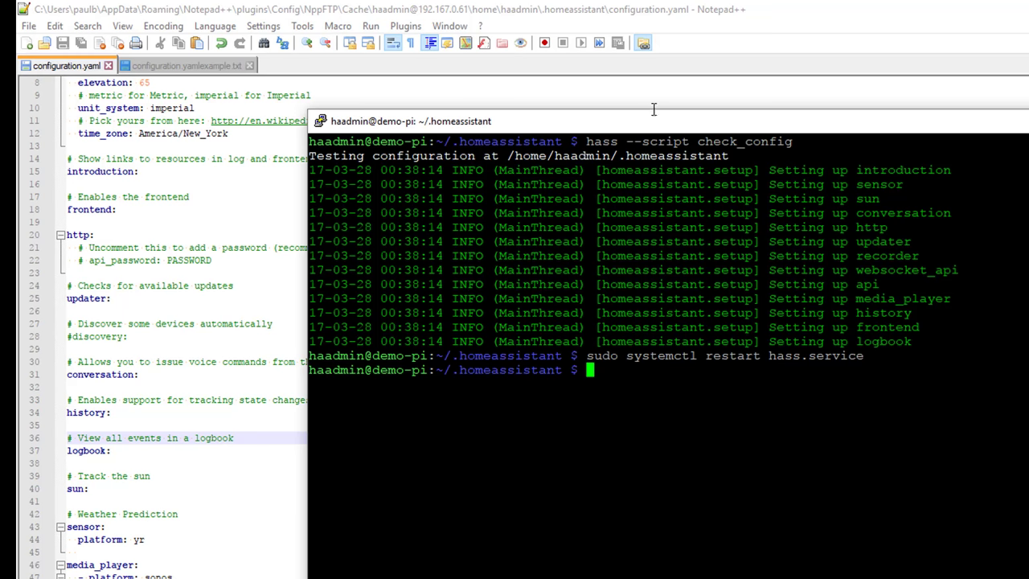
{"action": "left_click", "coordinate": [1019, 120]}
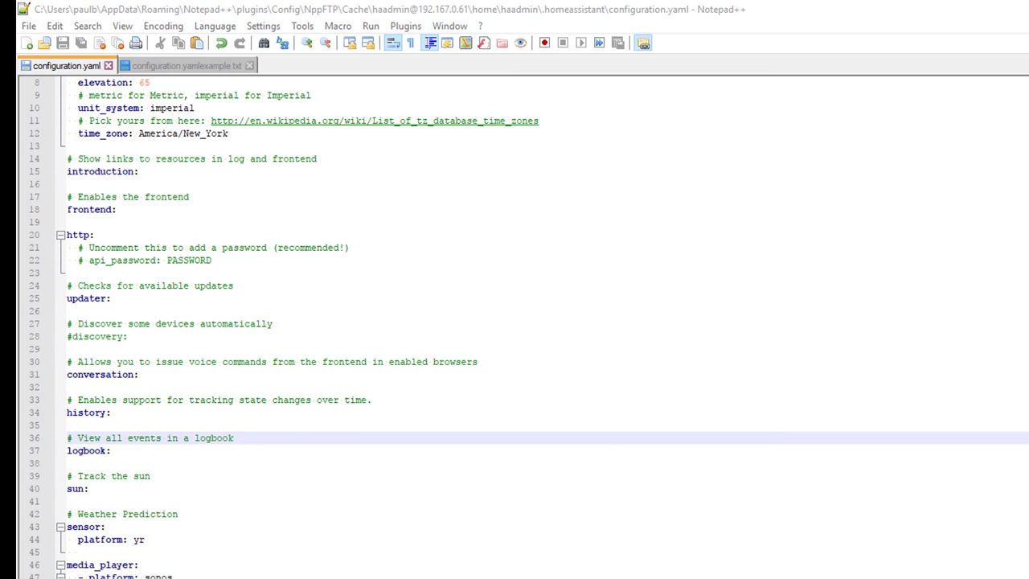
Switch to Chrome, reload the Home Assistant dashboard and look through the Sonos media player cards
{"action": "key", "text": "alt+Tab"}
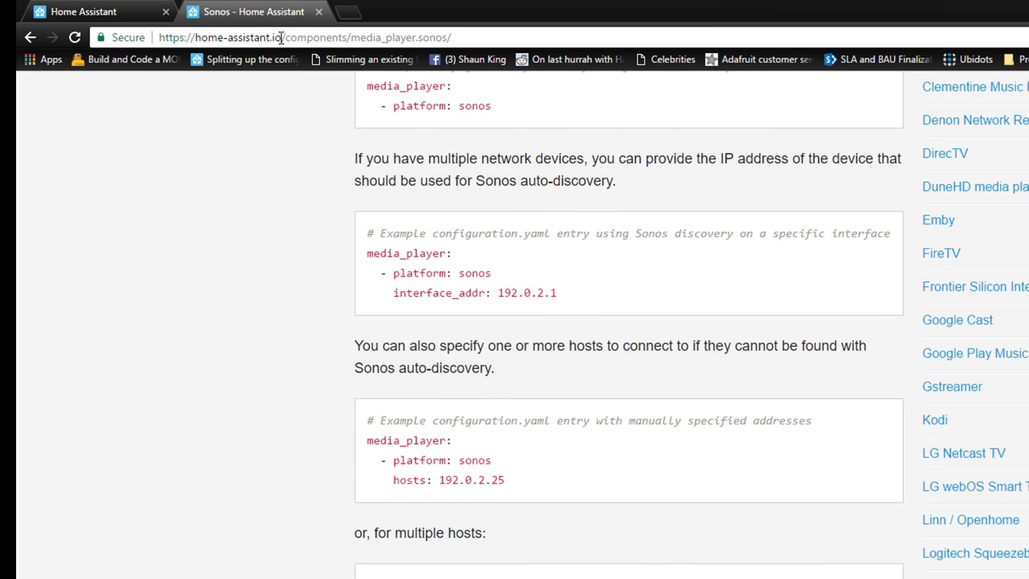
{"action": "left_click", "coordinate": [84, 11]}
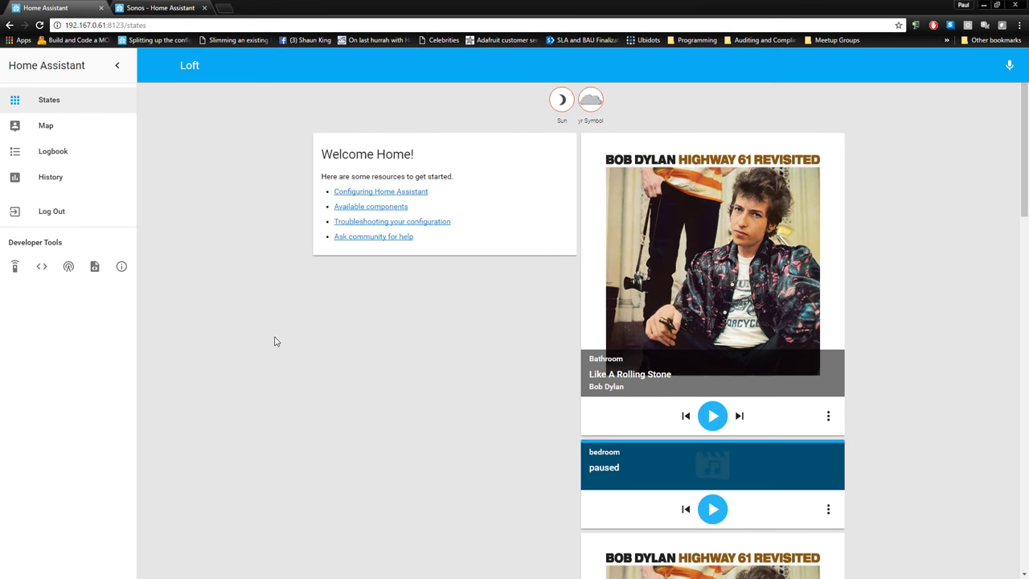
{"action": "right_click", "coordinate": [248, 323]}
{"action": "left_click", "coordinate": [269, 348]}
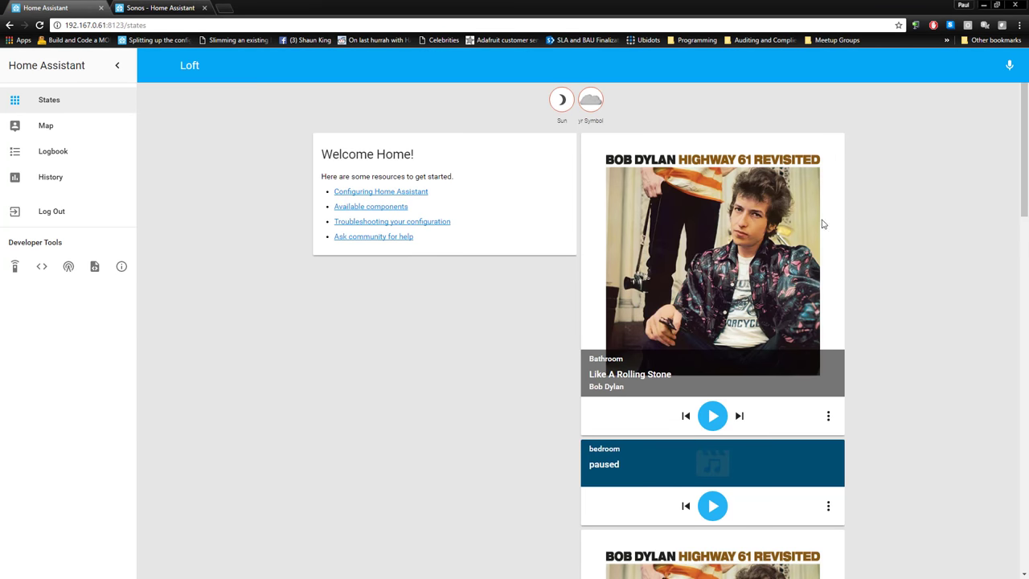
{"action": "scroll", "coordinate": [731, 284], "scroll_direction": "down", "scroll_amount": 4}
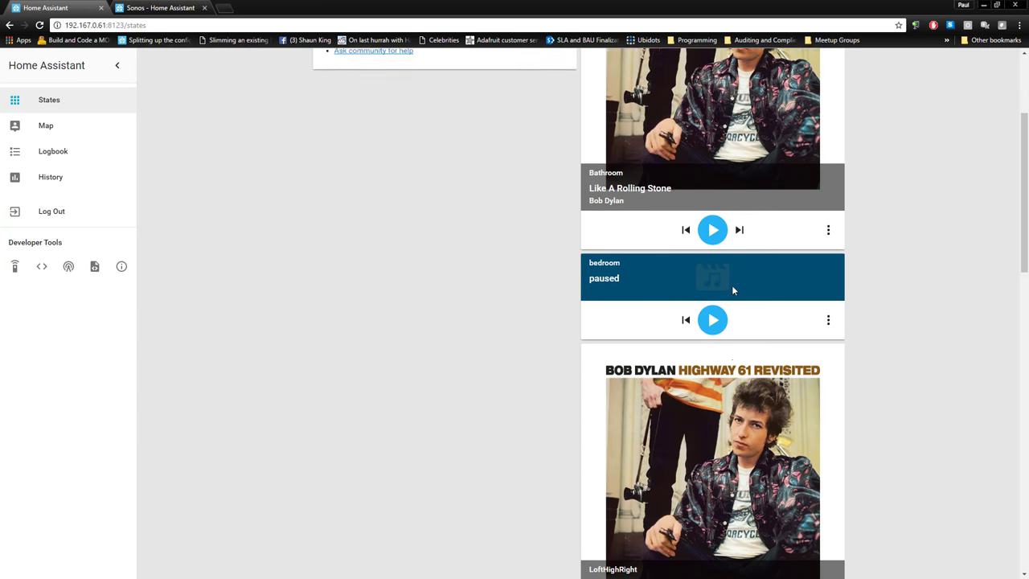
{"action": "scroll", "coordinate": [732, 291], "scroll_direction": "down", "scroll_amount": 7}
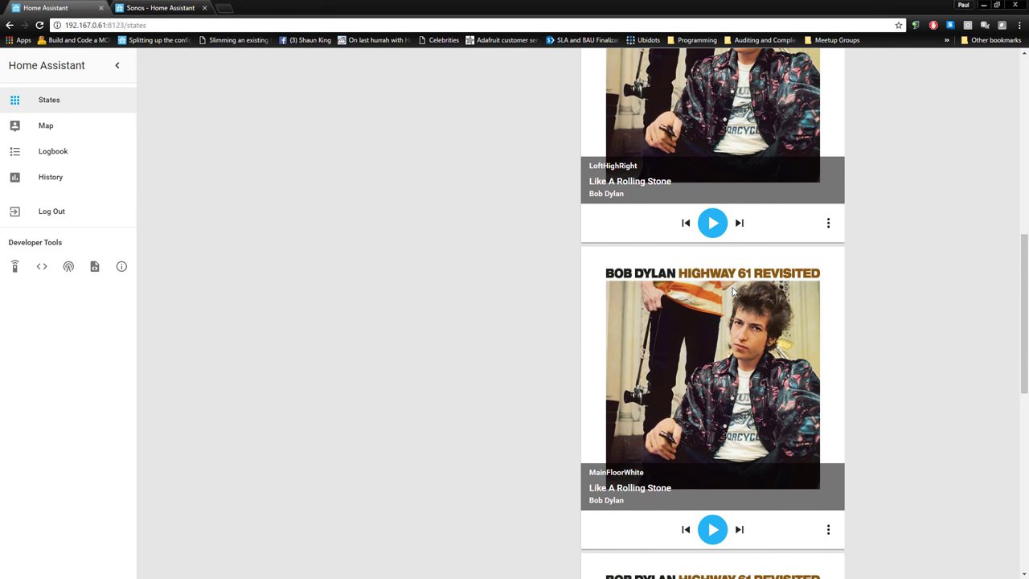
{"action": "scroll", "coordinate": [732, 292], "scroll_direction": "down", "scroll_amount": 4}
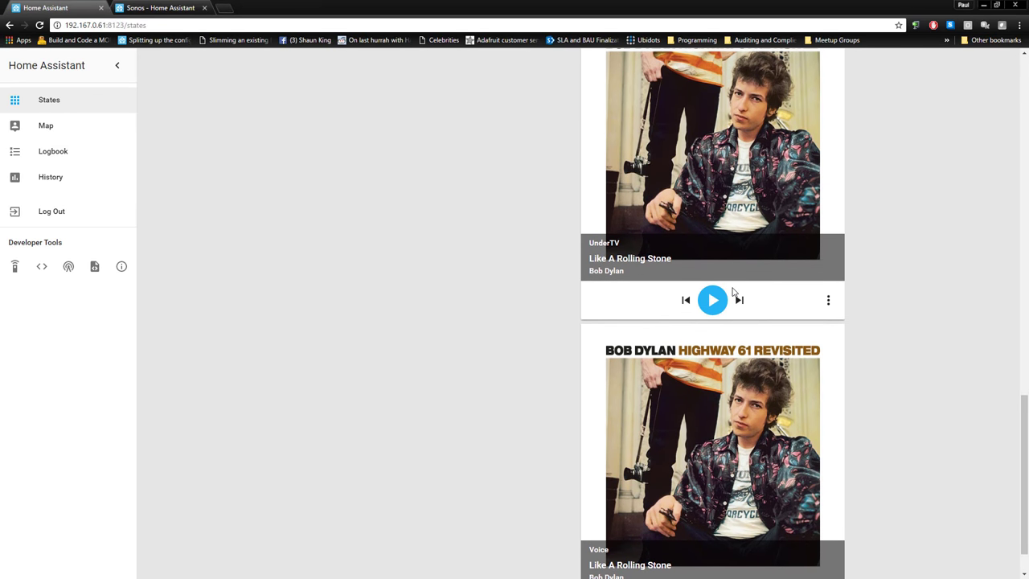
{"action": "scroll", "coordinate": [733, 291], "scroll_direction": "up", "scroll_amount": 4}
{"action": "scroll", "coordinate": [728, 292], "scroll_direction": "up", "scroll_amount": 4}
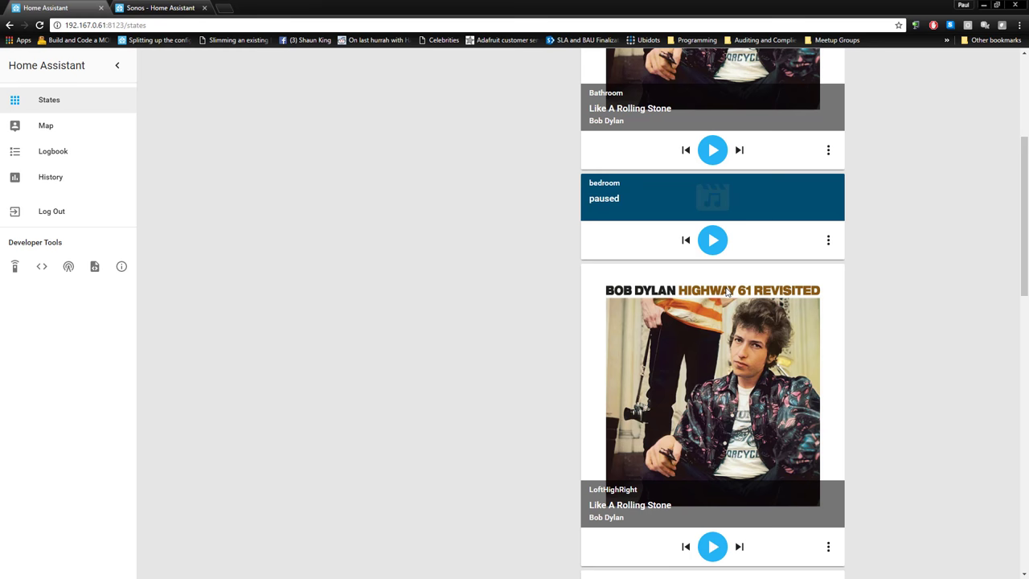
Start and pause playback on the Bathroom player, and skip it to the next track
{"action": "left_click", "coordinate": [707, 150]}
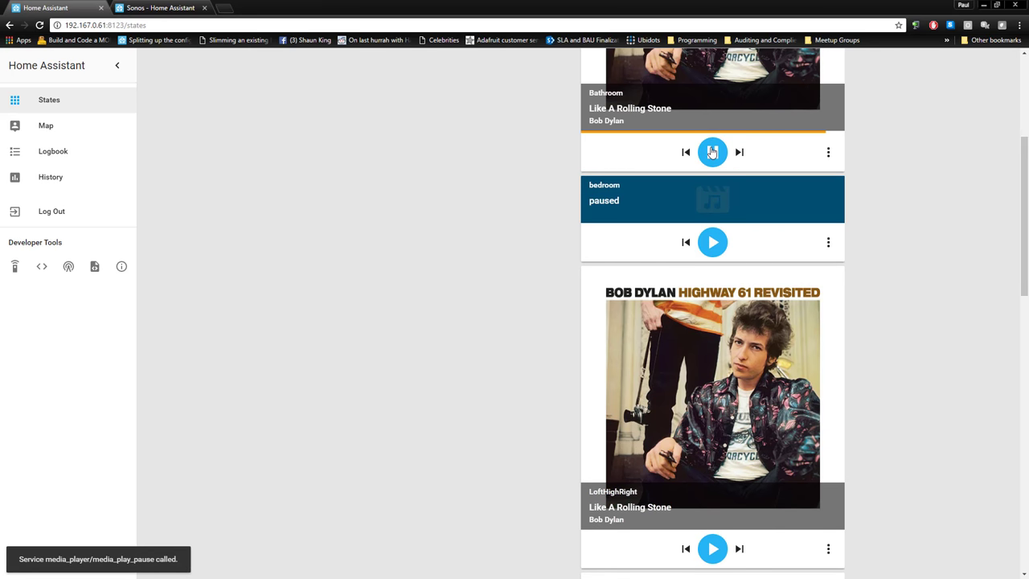
{"action": "left_click", "coordinate": [712, 152]}
{"action": "scroll", "coordinate": [737, 160], "scroll_direction": "up", "scroll_amount": 2}
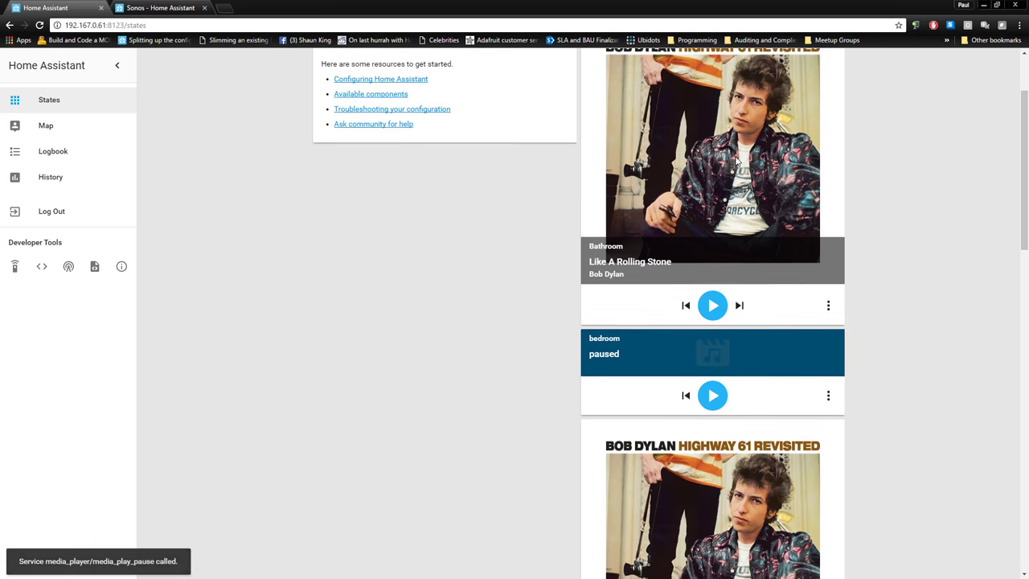
{"action": "left_click", "coordinate": [738, 318]}
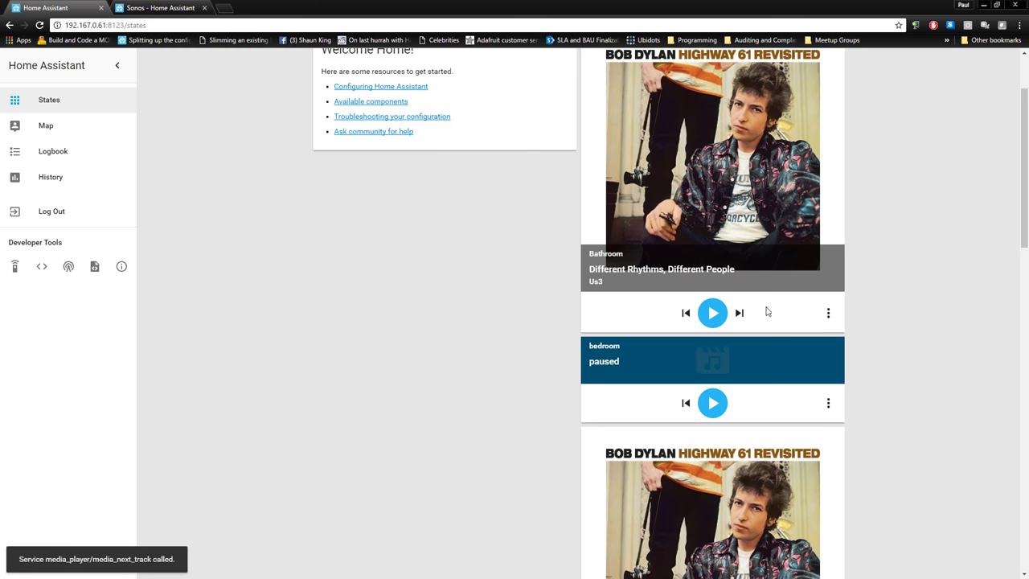
Examine the Bathroom player's details and its list of sources, and close them without choosing a source
{"action": "left_click", "coordinate": [827, 313]}
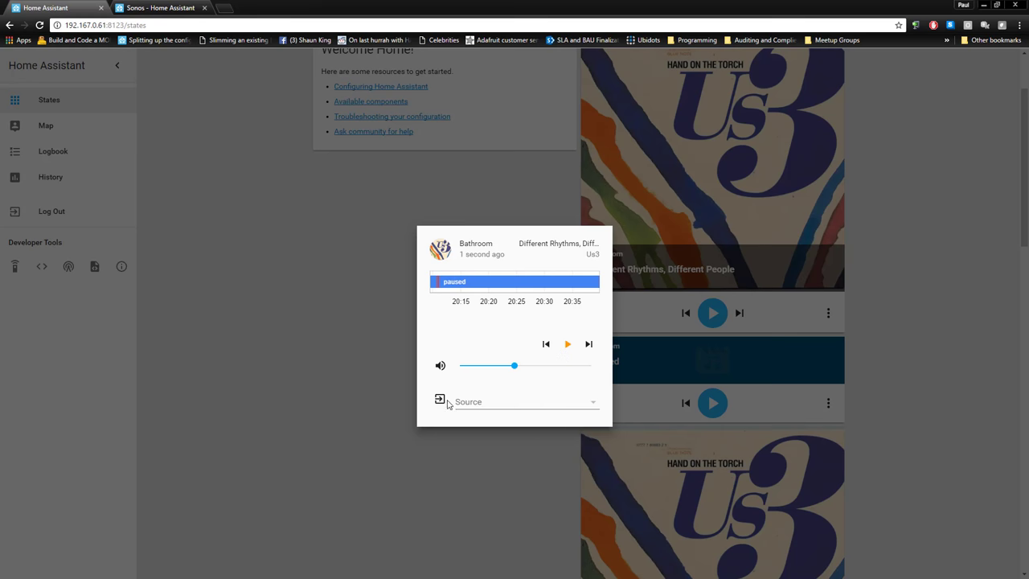
{"action": "left_click", "coordinate": [594, 401]}
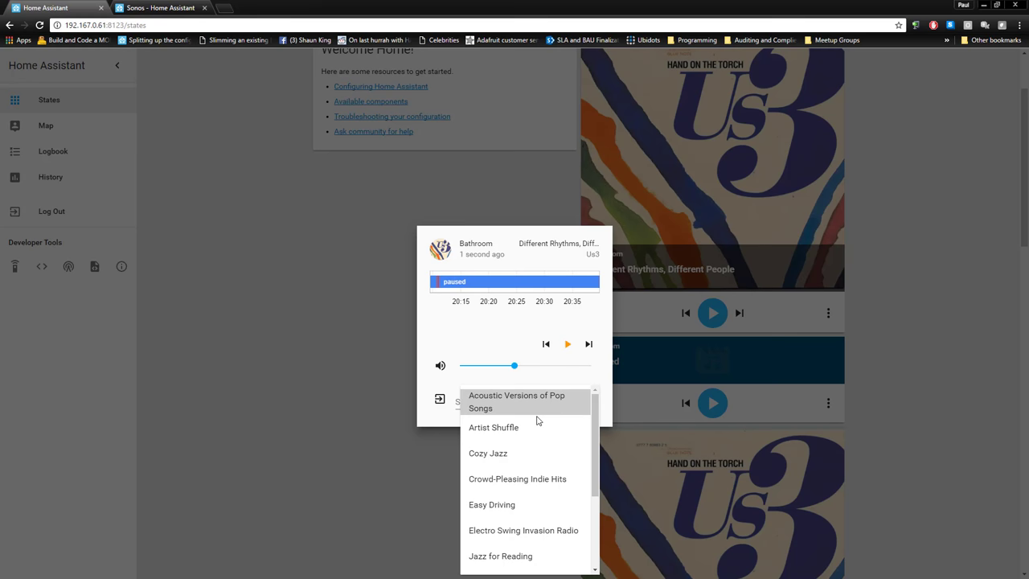
{"action": "scroll", "coordinate": [536, 430], "scroll_direction": "down", "scroll_amount": 3}
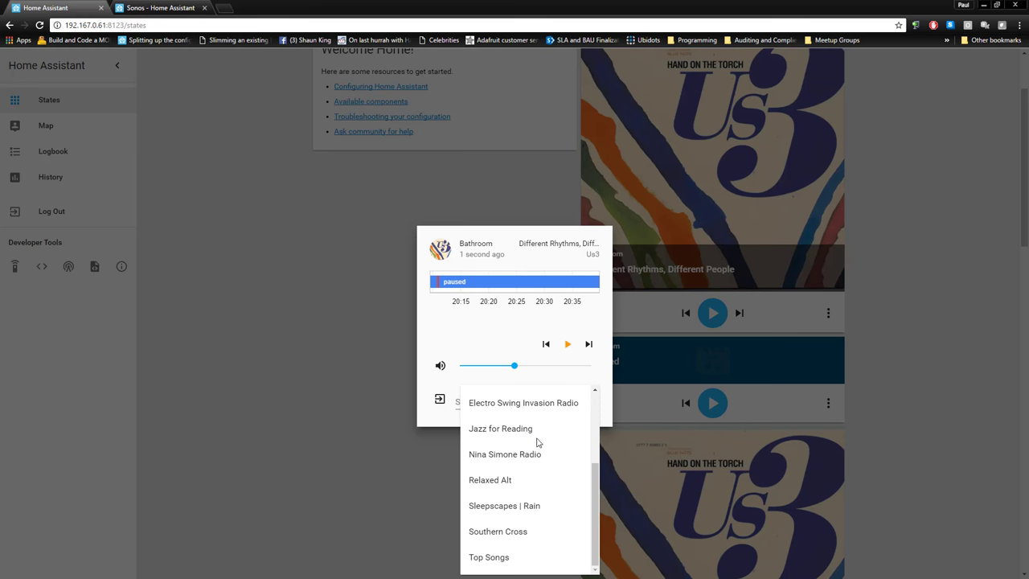
{"action": "scroll", "coordinate": [542, 447], "scroll_direction": "up", "scroll_amount": 3}
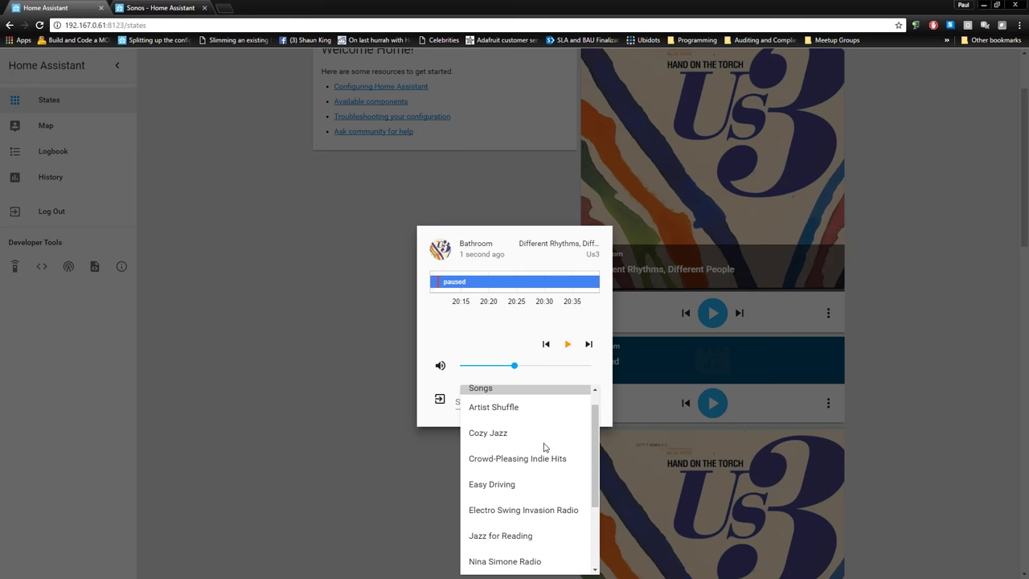
{"action": "scroll", "coordinate": [543, 446], "scroll_direction": "up", "scroll_amount": 1}
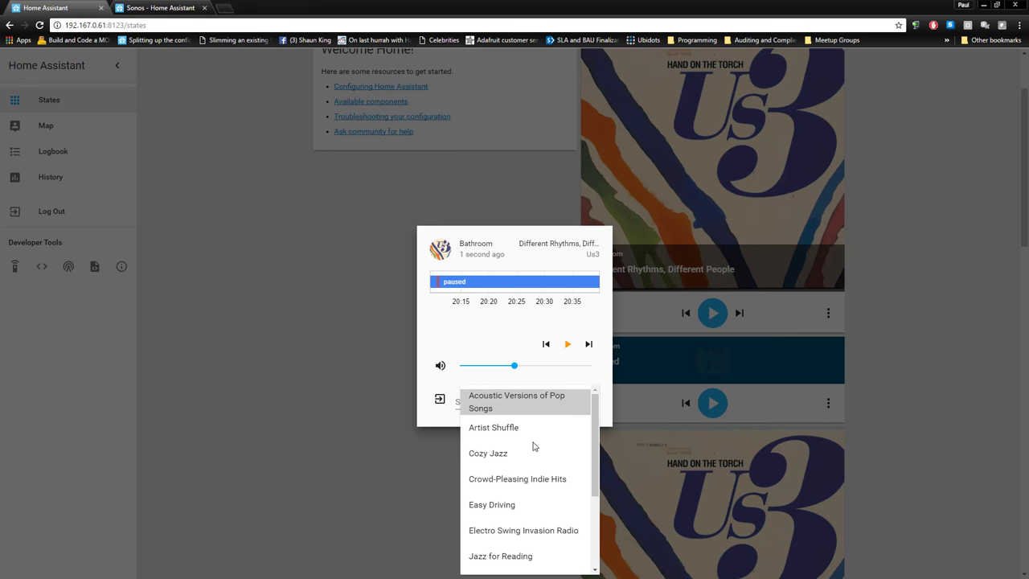
{"action": "left_click", "coordinate": [378, 441]}
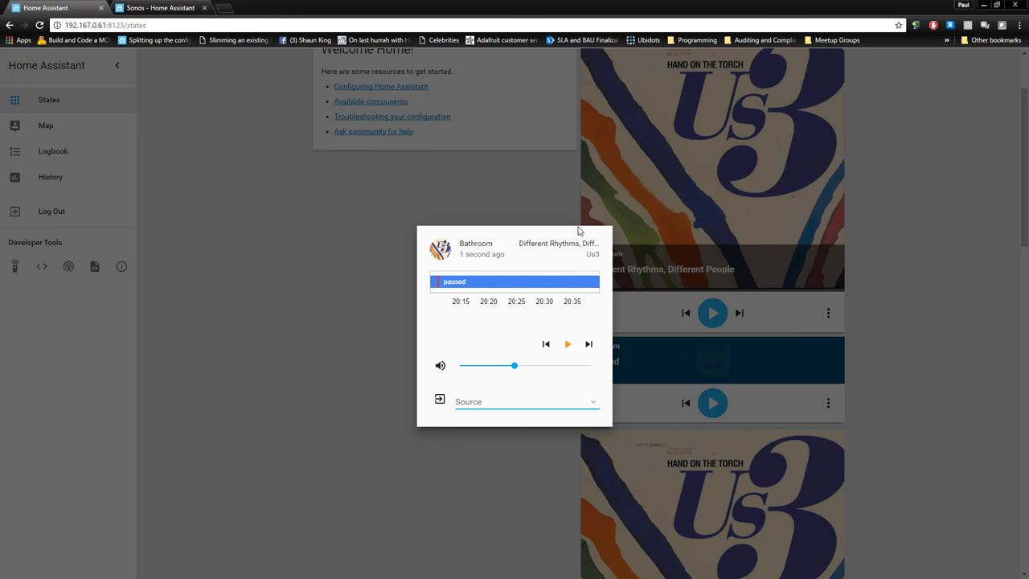
{"action": "left_click", "coordinate": [920, 197]}
{"action": "scroll", "coordinate": [921, 199], "scroll_direction": "up", "scroll_amount": 2}
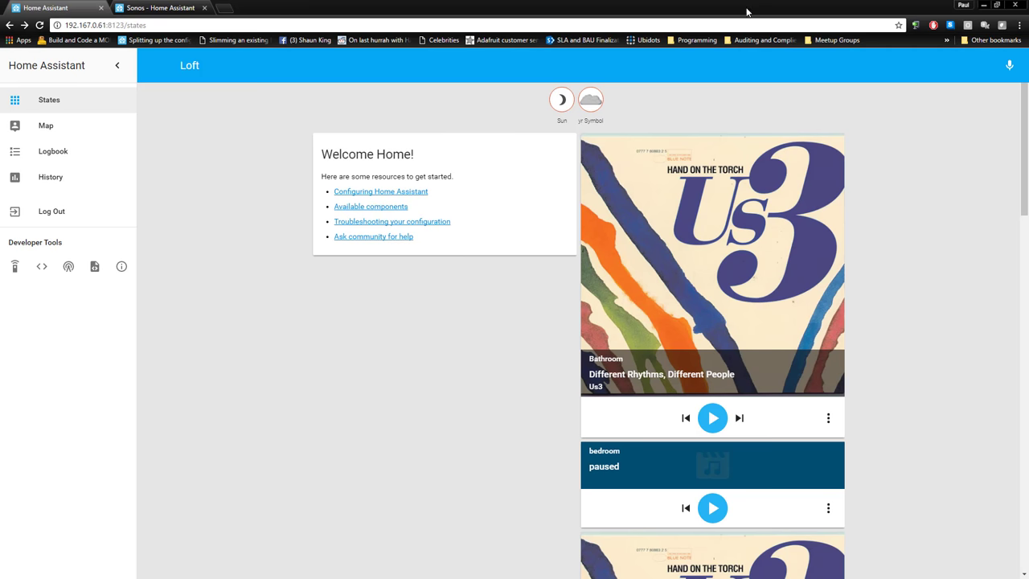
Reposition the browser window over Notepad++ and bring up the start of the Sonos component page
{"action": "left_click_drag", "start_coordinate": [668, 16], "coordinate": [0, 56]}
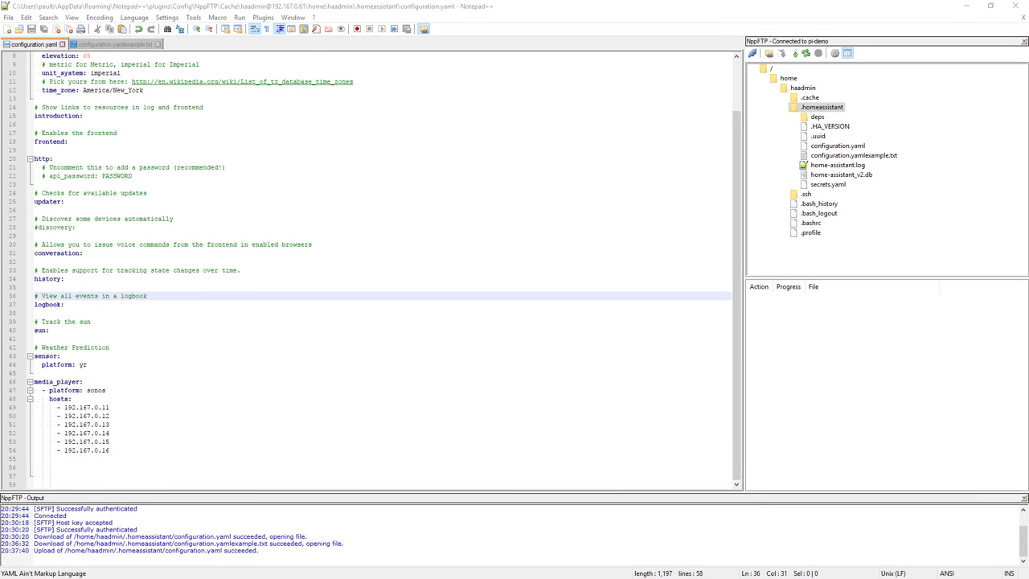
{"action": "left_click_drag", "start_coordinate": [0, 25], "coordinate": [357, 25]}
{"action": "left_click", "coordinate": [281, 24]}
{"action": "scroll", "coordinate": [442, 248], "scroll_direction": "up", "scroll_amount": 4}
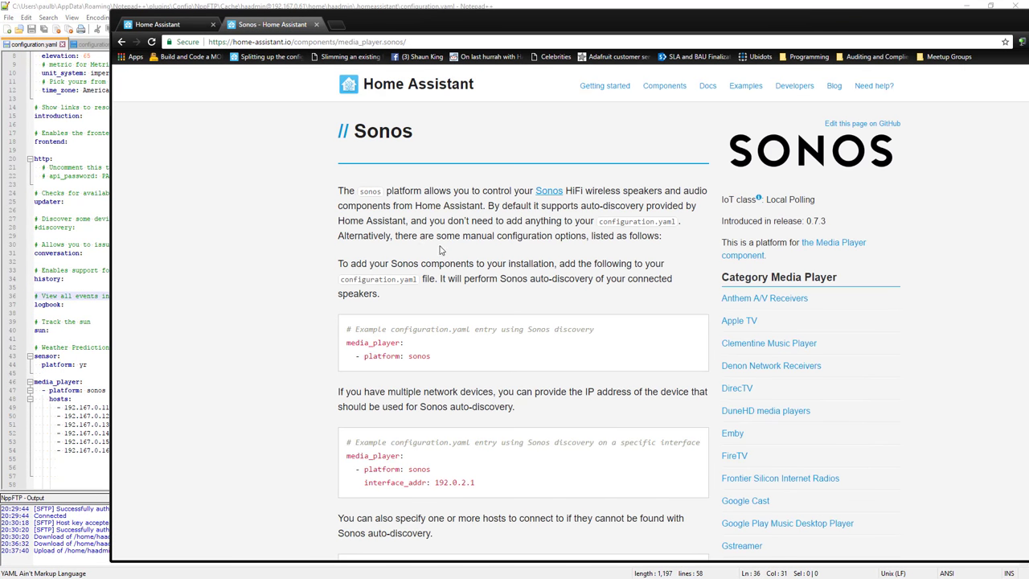
Return to the Components page, search for hue and open the Philips Hue page at its example configuration.yaml entry
{"action": "left_click", "coordinate": [122, 42]}
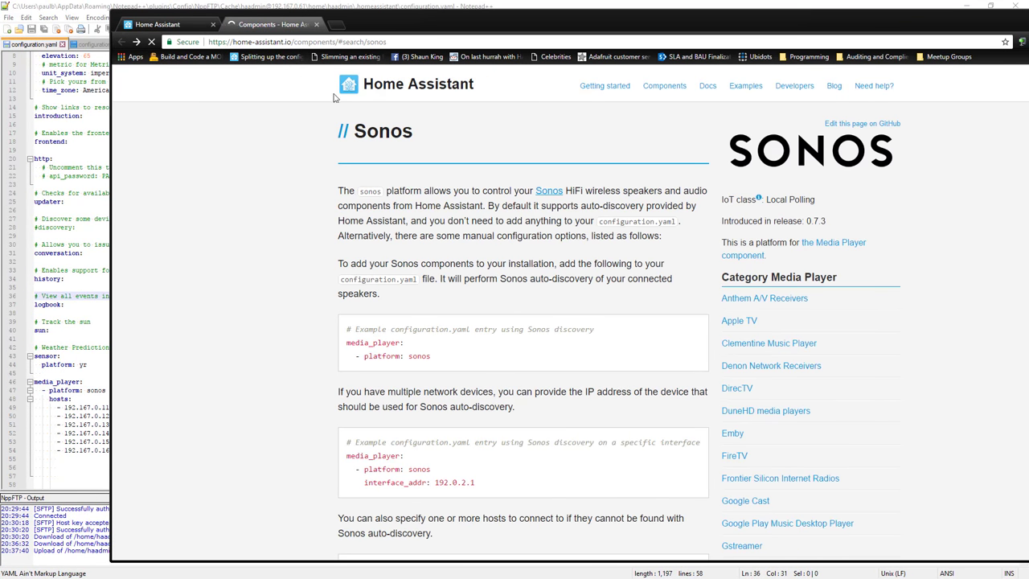
{"action": "left_click", "coordinate": [523, 257]}
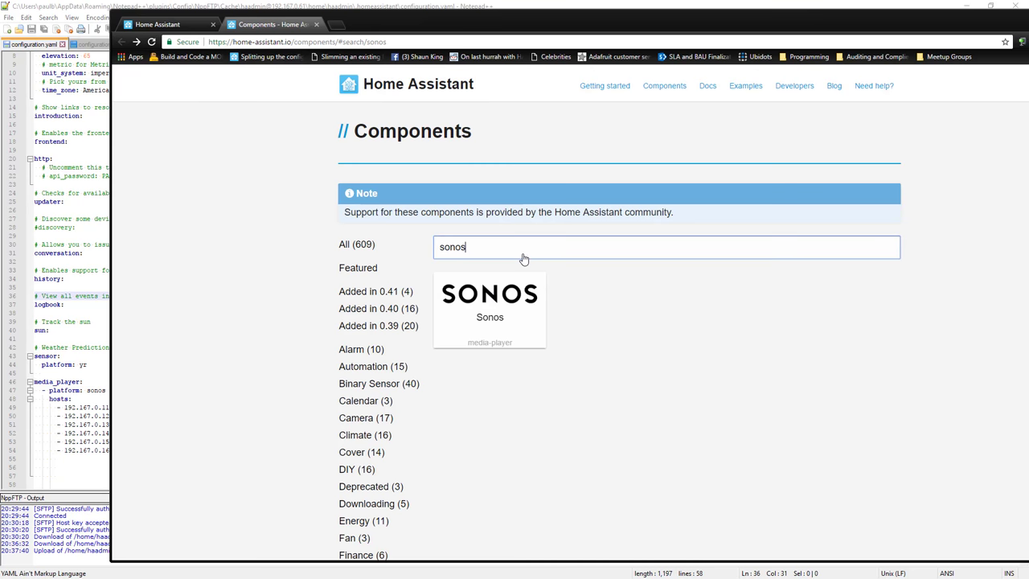
{"action": "key", "text": "BackSpace"}
{"action": "key", "text": "BackSpace"}
{"action": "key", "text": "BackSpace"}
{"action": "key", "text": "BackSpace"}
{"action": "key", "text": "BackSpace"}
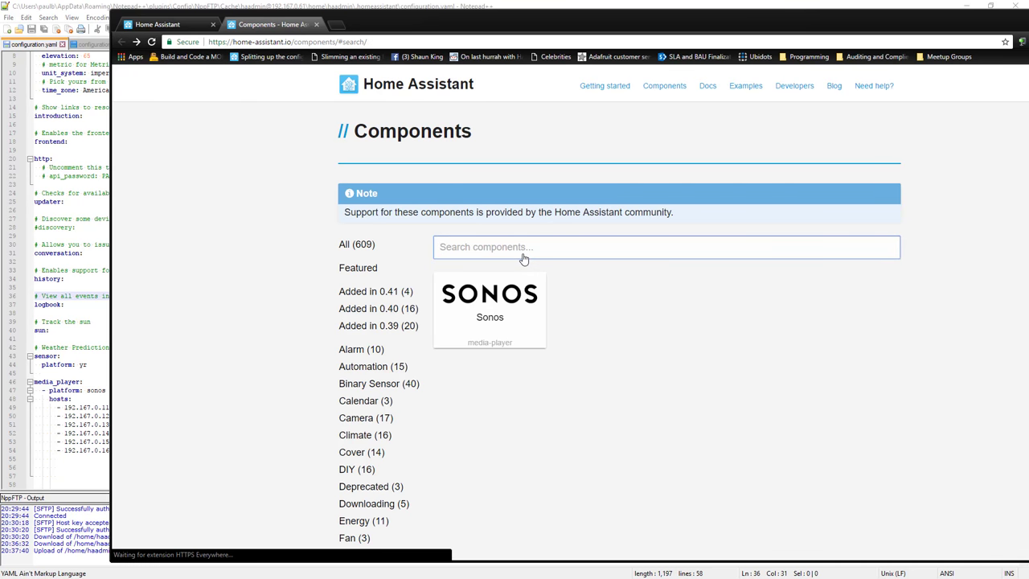
{"action": "left_click", "coordinate": [521, 254]}
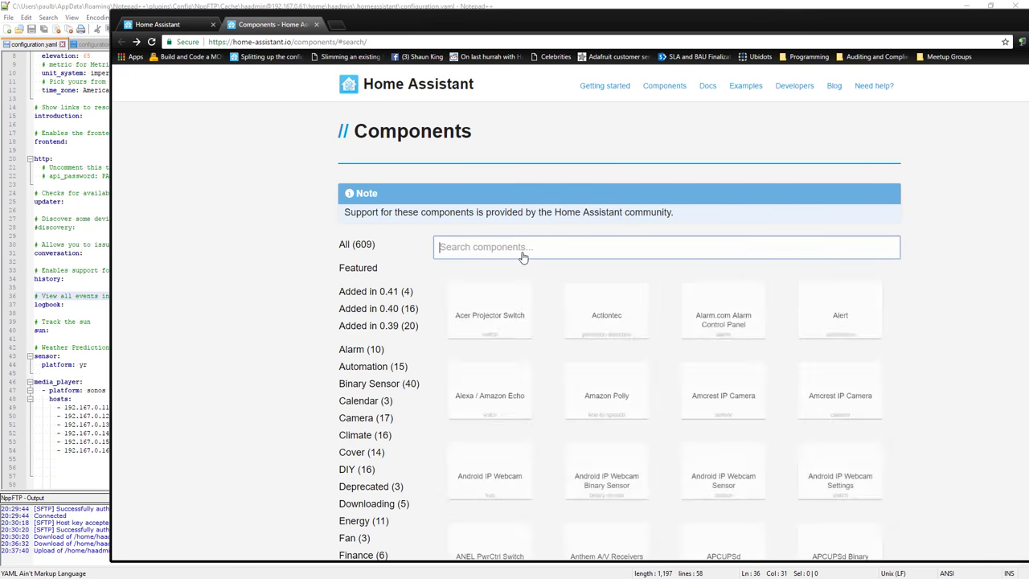
{"action": "type", "text": "hue"}
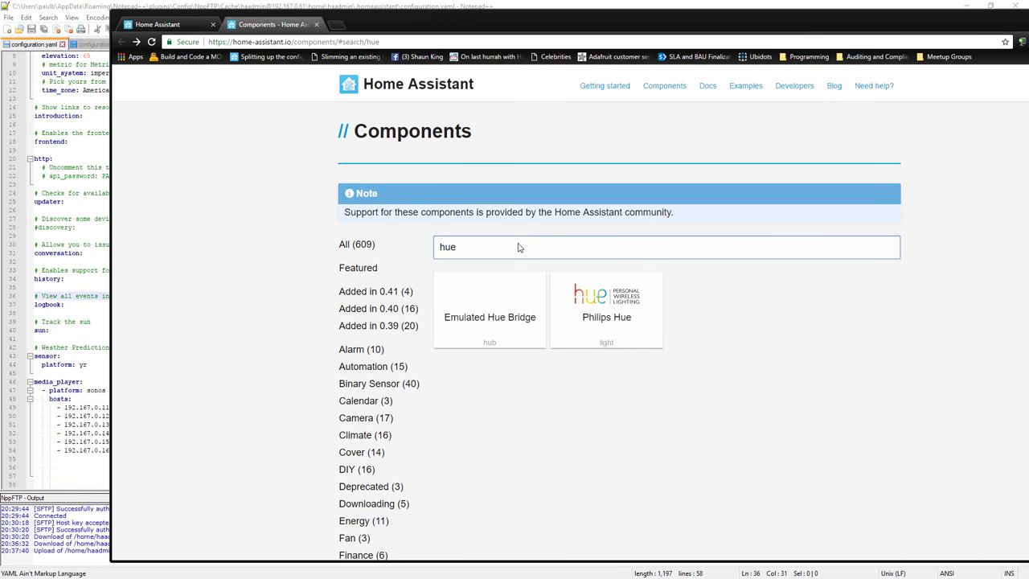
{"action": "left_click", "coordinate": [585, 315]}
{"action": "scroll", "coordinate": [586, 314], "scroll_direction": "down", "scroll_amount": 3}
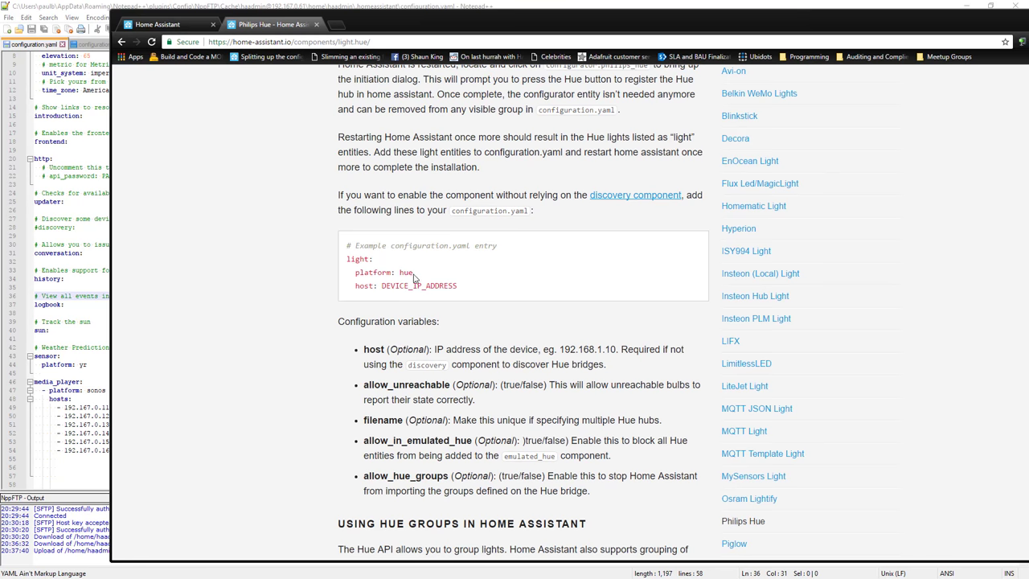
{"action": "scroll", "coordinate": [444, 302], "scroll_direction": "down", "scroll_amount": 1}
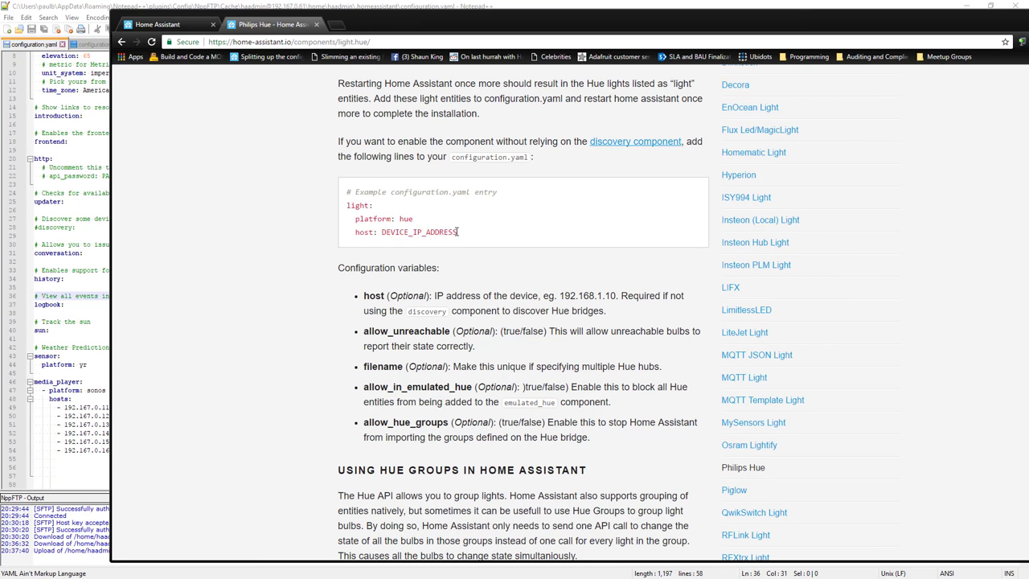
Copy the example light entry with platform hue and host DEVICE_IP_ADDRESS from the Philips Hue page
{"action": "left_click_drag", "start_coordinate": [458, 231], "coordinate": [408, 231]}
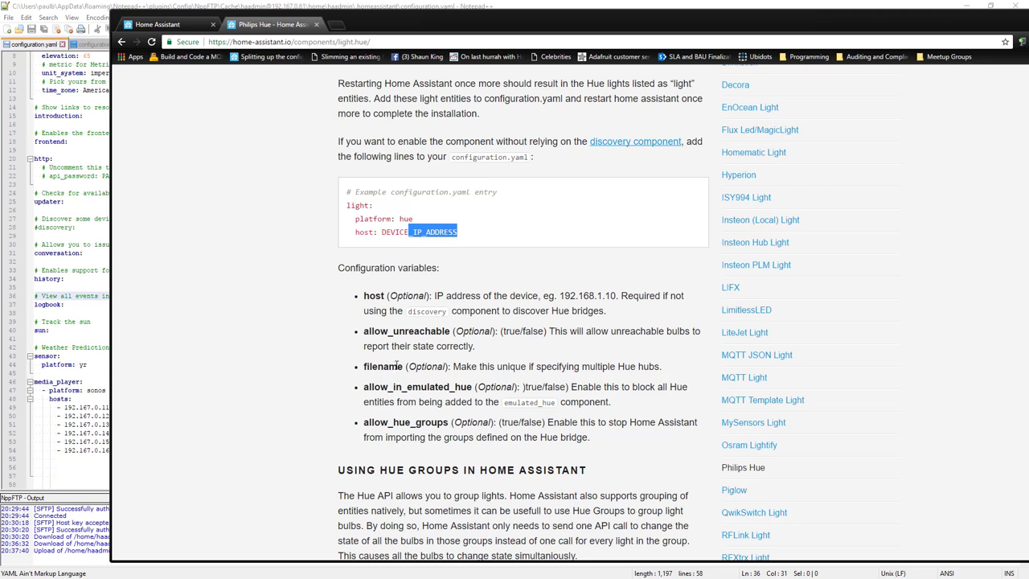
{"action": "left_click", "coordinate": [451, 232]}
{"action": "left_click_drag", "start_coordinate": [460, 233], "coordinate": [344, 207]}
{"action": "key", "text": "ctrl+c"}
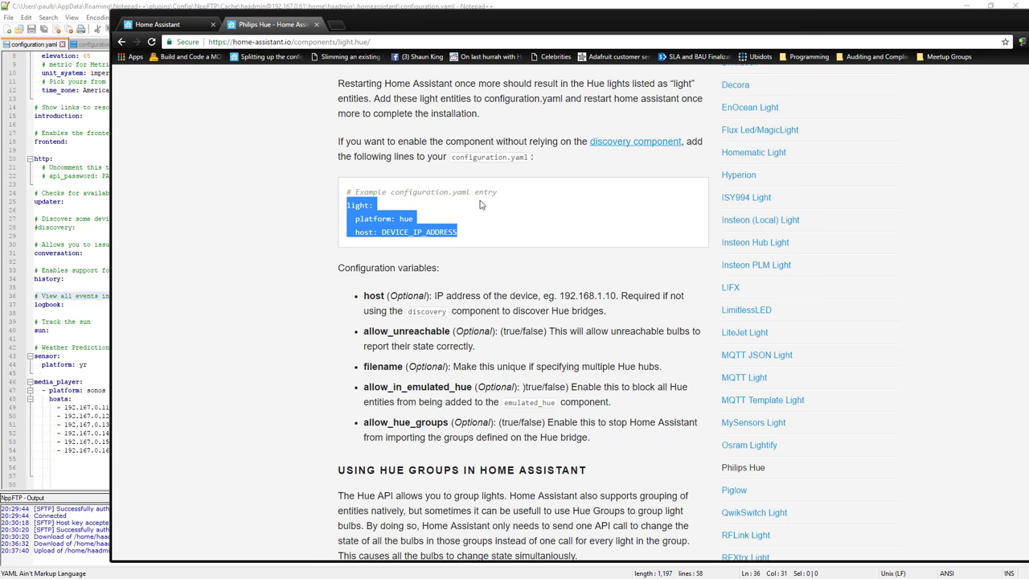
Switch to Notepad++ and paste the copied light entry into configuration.yaml below the last Sonos host, separated by a blank line
{"action": "left_click_drag", "start_coordinate": [402, 25], "coordinate": [45, 35]}
{"action": "left_click", "coordinate": [362, 163]}
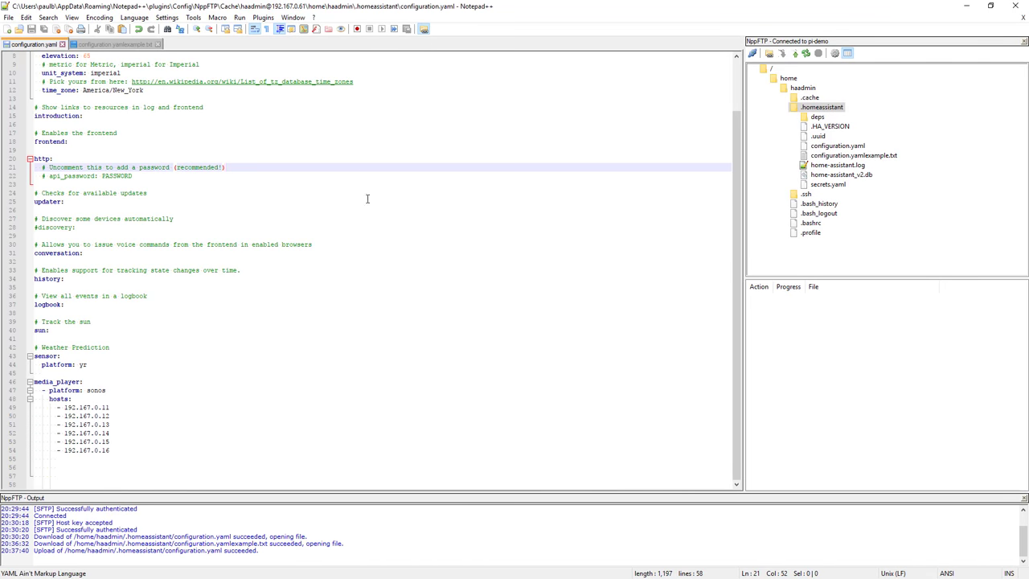
{"action": "left_click", "coordinate": [120, 448]}
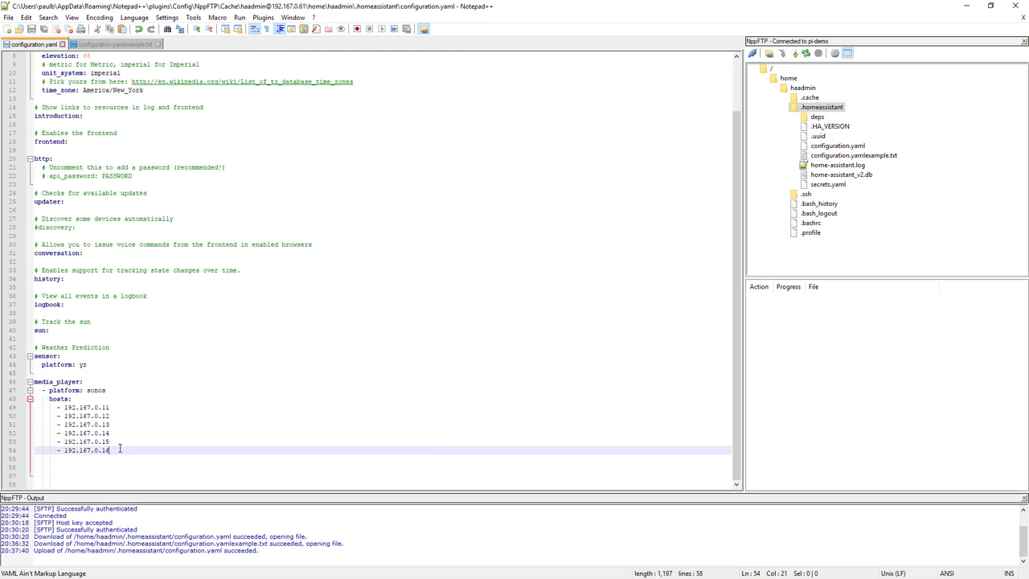
{"action": "key", "text": "Return"}
{"action": "key", "text": "Return"}
{"action": "key", "text": "BackSpace"}
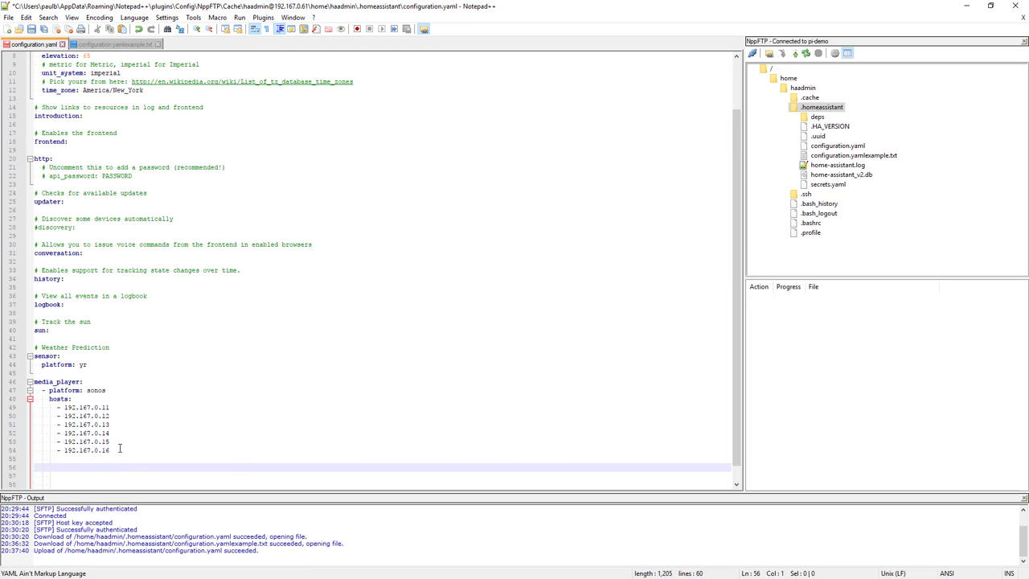
{"action": "key", "text": "ctrl+v"}
{"action": "scroll", "coordinate": [119, 449], "scroll_direction": "down", "scroll_amount": 2}
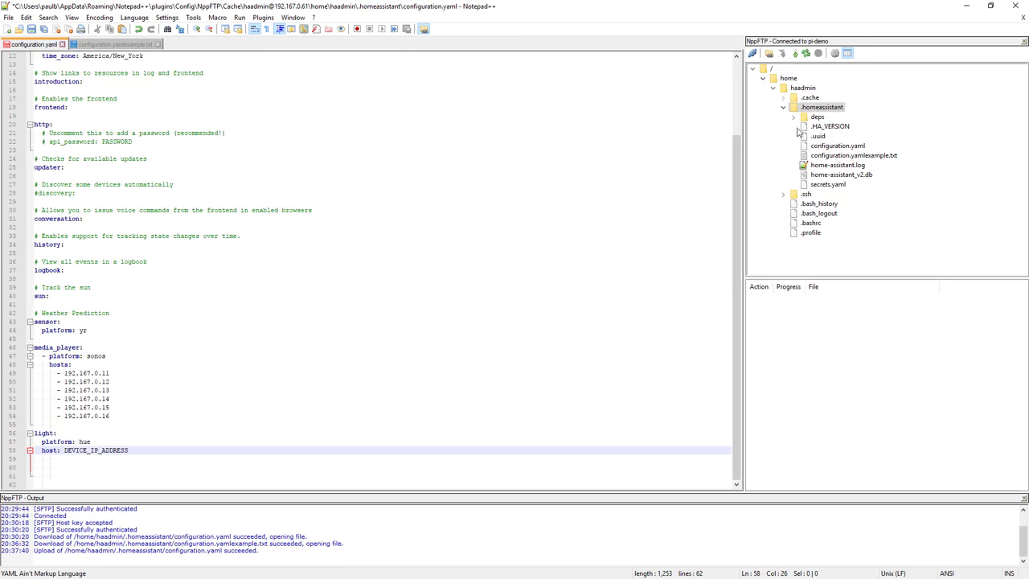
Open configuration.yamlexample.txt from the server and copy the Hue host address 92.167.0.40 from its light entry
{"action": "left_click", "coordinate": [832, 158]}
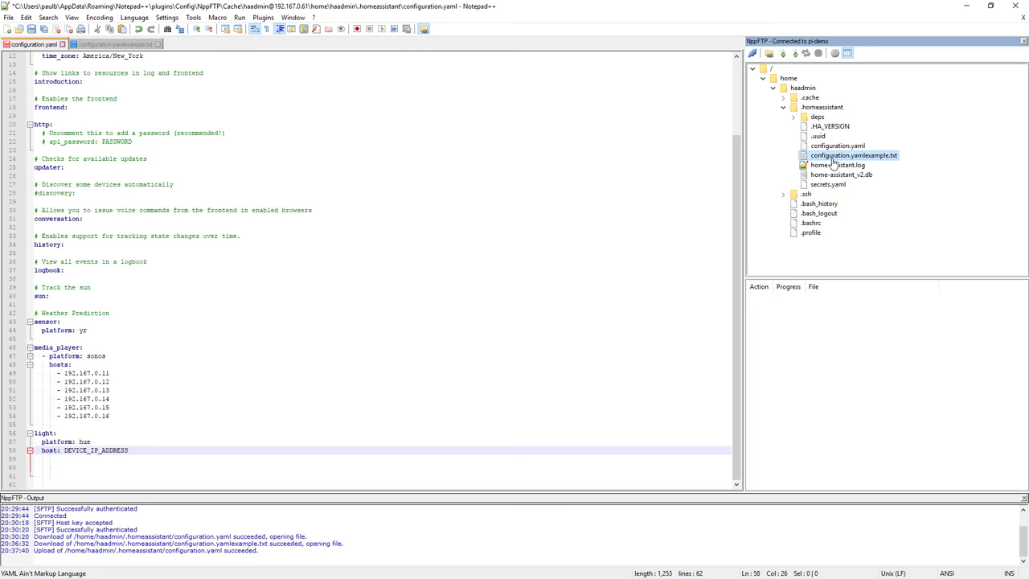
{"action": "double_click", "coordinate": [833, 159]}
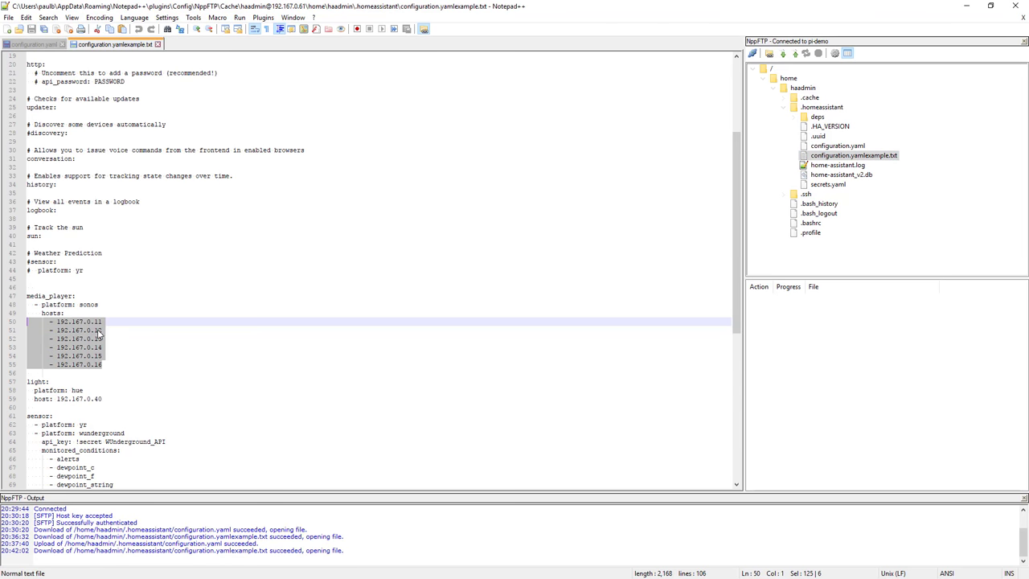
{"action": "left_click", "coordinate": [100, 334]}
{"action": "left_click_drag", "start_coordinate": [60, 398], "coordinate": [117, 395]}
{"action": "key", "text": "ctrl+c"}
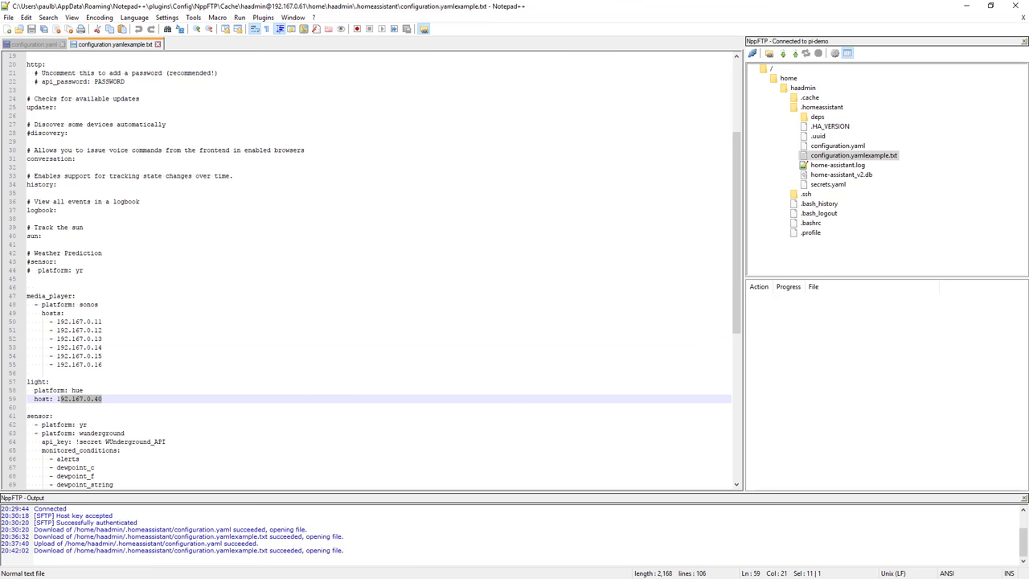
Replace DEVICE_IP_ADDRESS in configuration.yaml's hue entry with the copied 92.167.0.40 and save the file
{"action": "left_click", "coordinate": [47, 45]}
{"action": "left_click", "coordinate": [91, 441]}
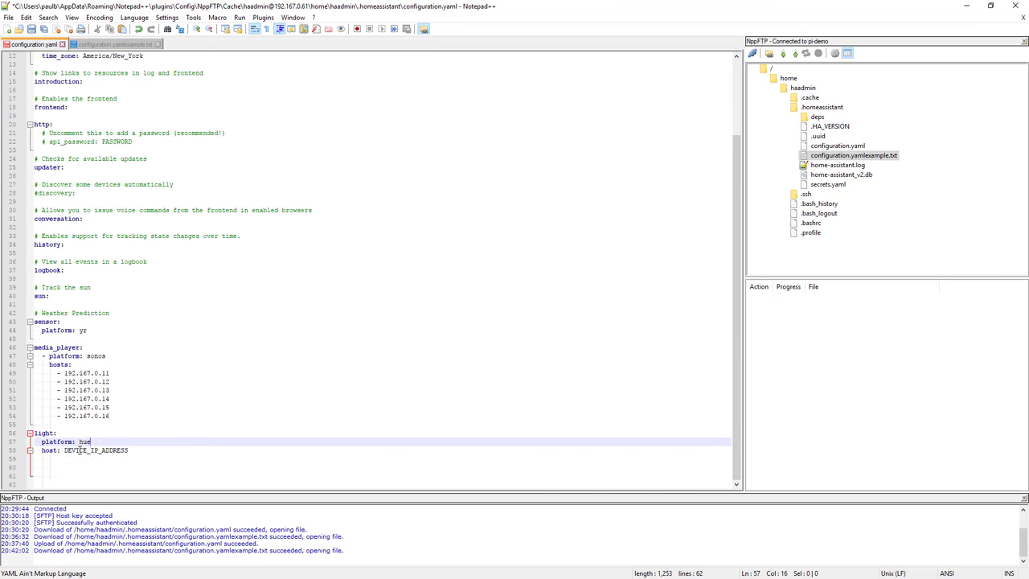
{"action": "left_click_drag", "start_coordinate": [66, 451], "coordinate": [133, 450]}
{"action": "key", "text": "ctrl+v"}
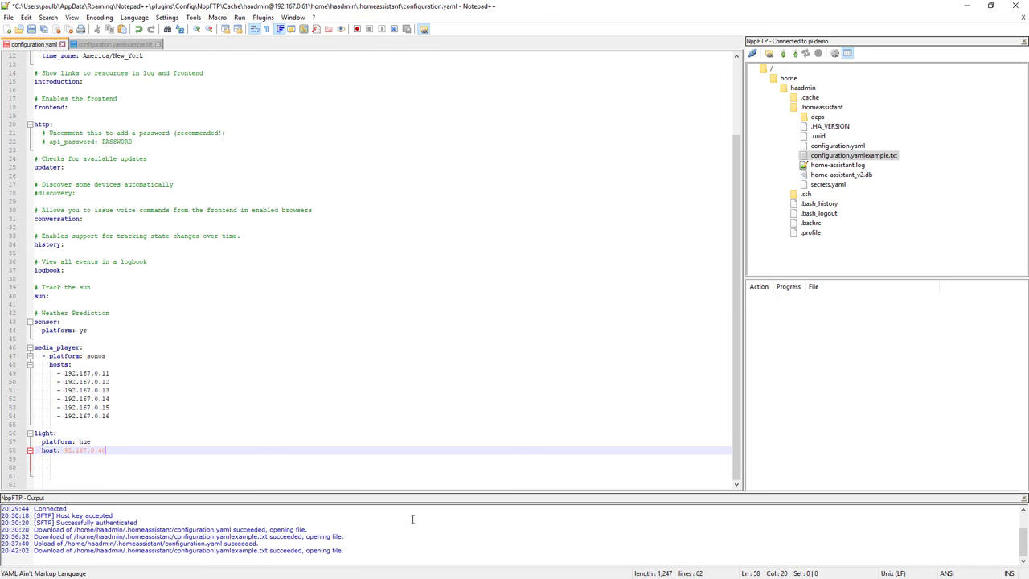
{"action": "left_click", "coordinate": [32, 29]}
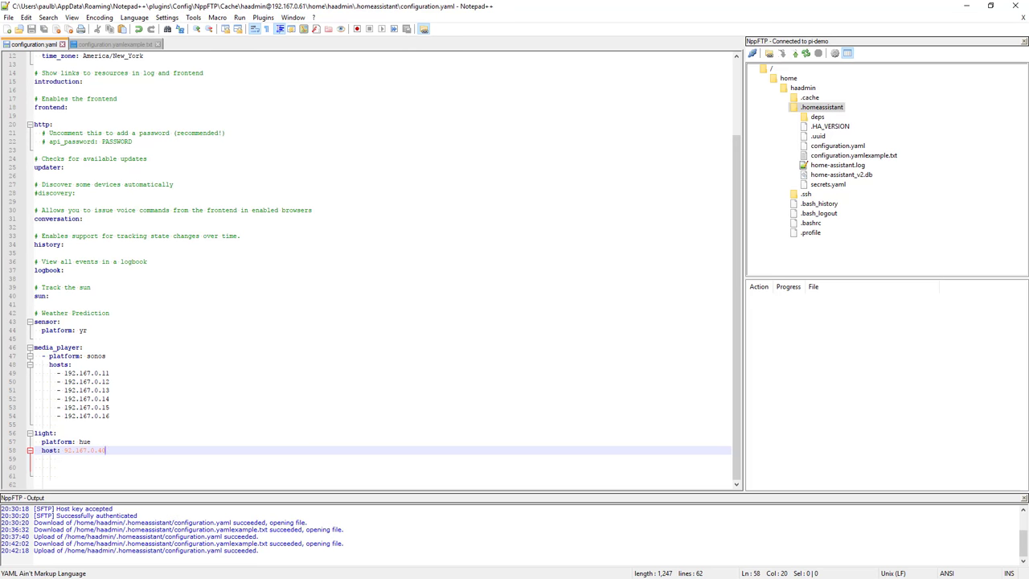
In the terminal, run hass --script check_config and sudo systemctl restart hass.service, and clear the terminal window out of the way
{"action": "key", "text": "alt+Tab"}
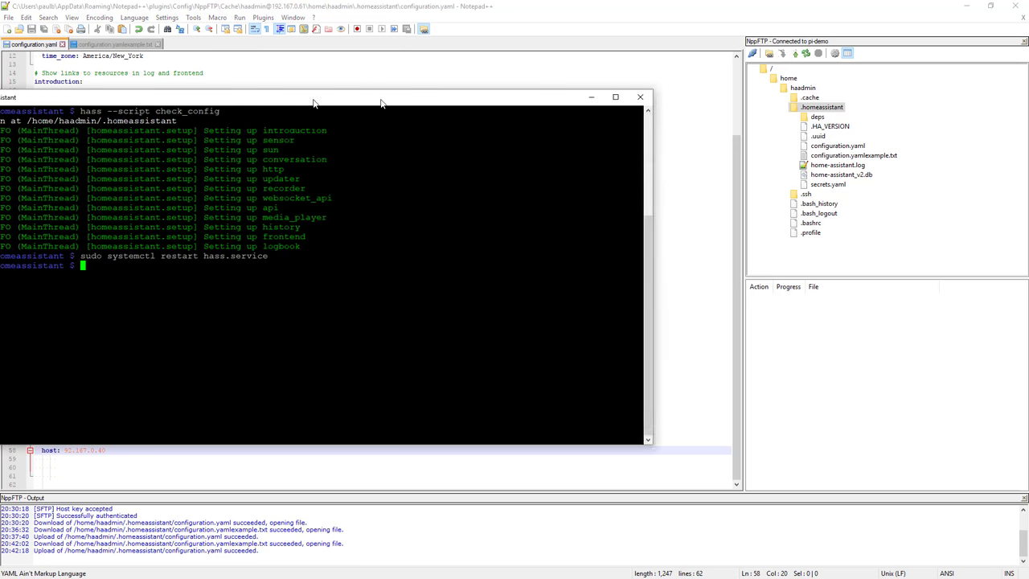
{"action": "key", "text": "Up"}
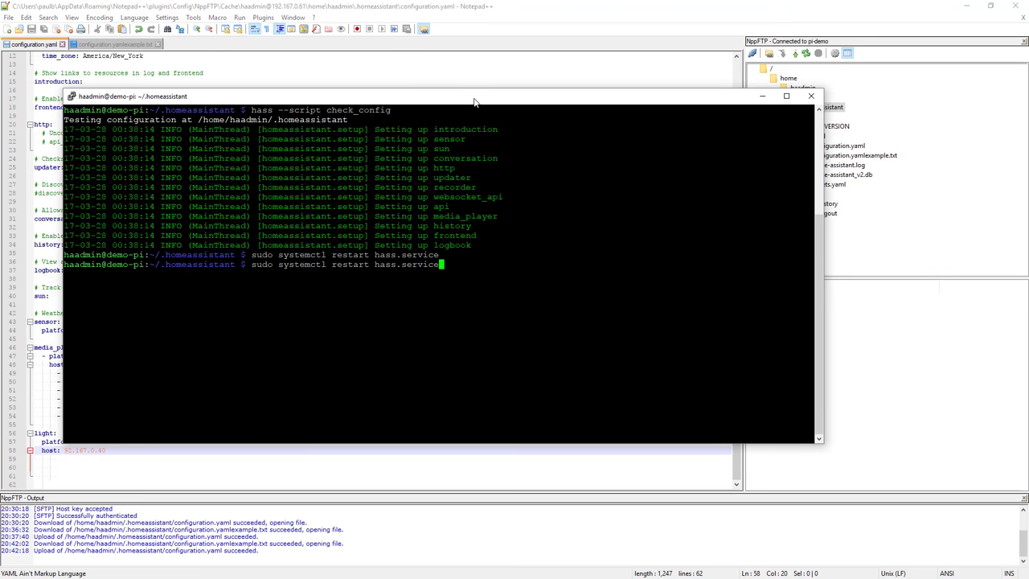
{"action": "key", "text": "Up"}
{"action": "key", "text": "Return"}
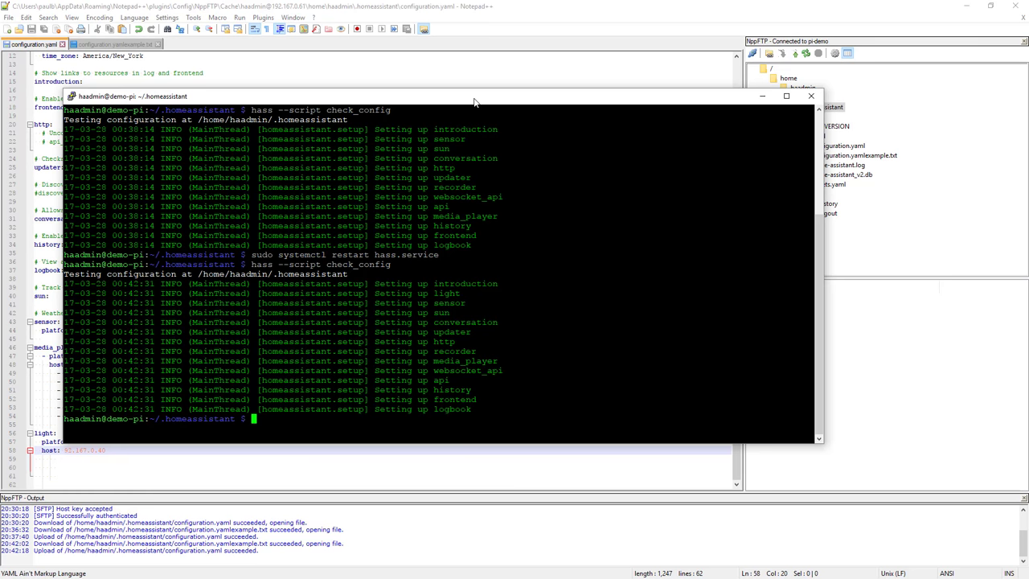
{"action": "key", "text": "Up"}
{"action": "key", "text": "Up"}
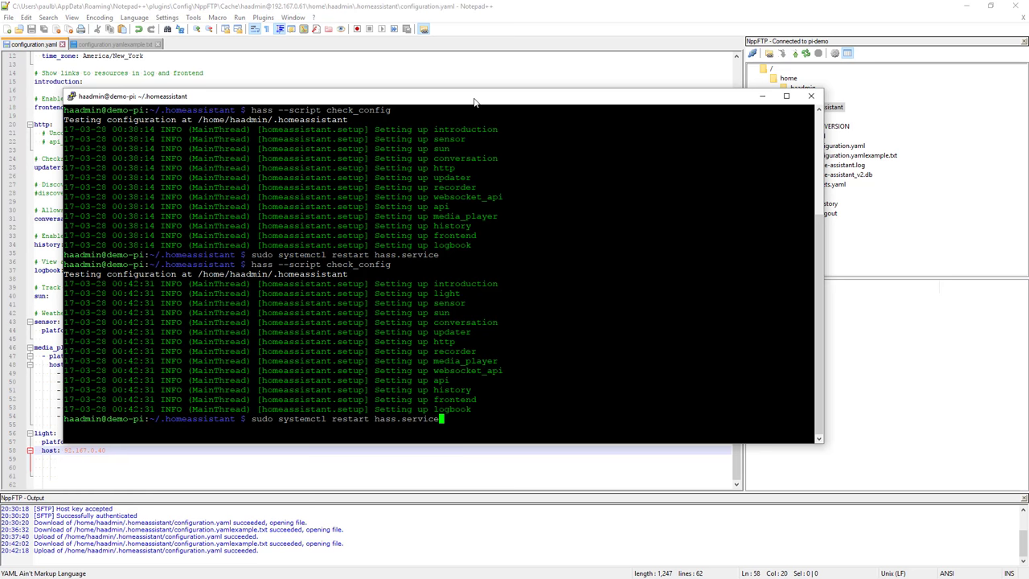
{"action": "key", "text": "Return"}
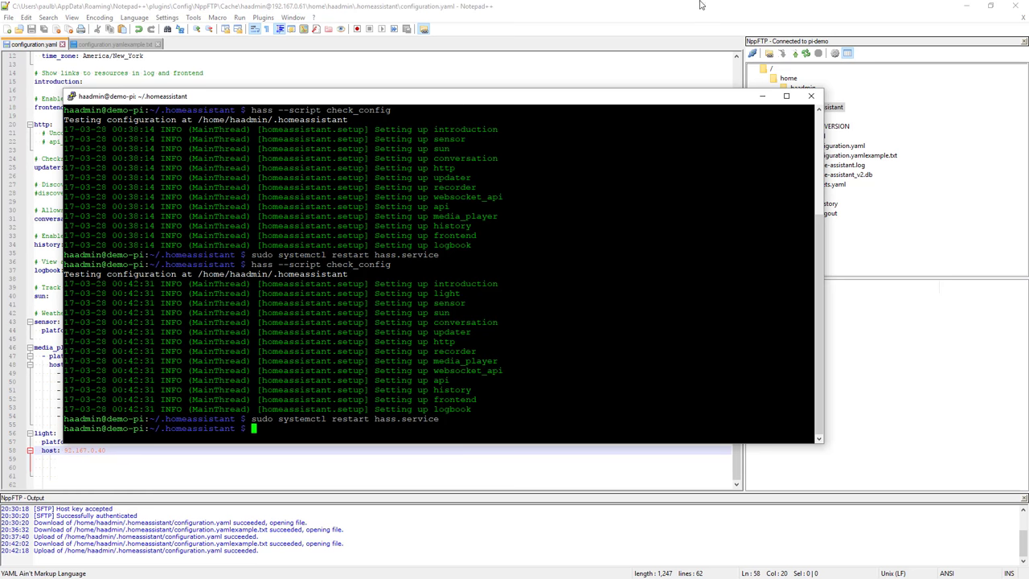
{"action": "left_click", "coordinate": [761, 96]}
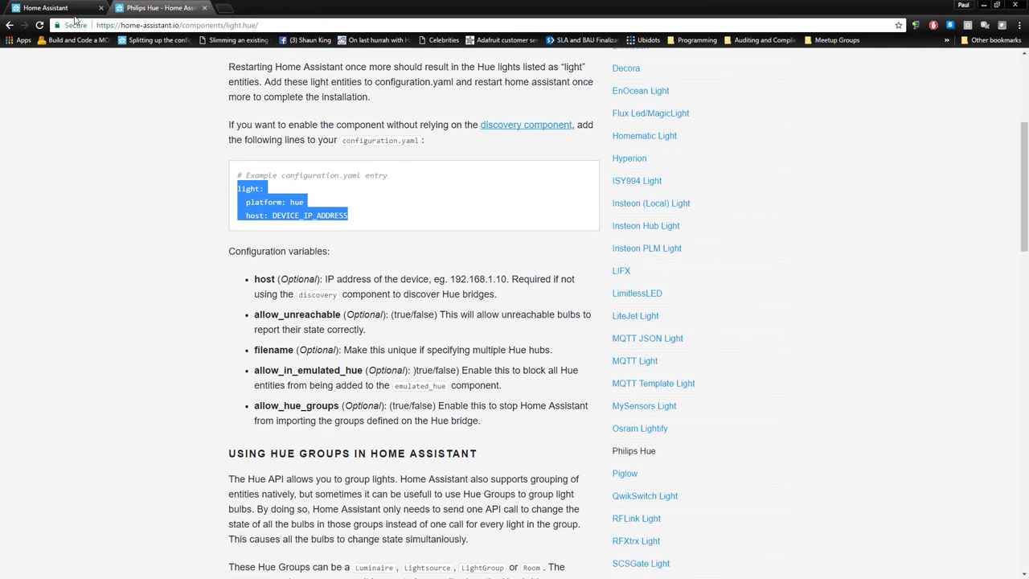
Reload the Home Assistant states page in the browser until it responds, and look through its cards for the Hue lights
{"action": "left_click", "coordinate": [45, 7]}
{"action": "right_click", "coordinate": [207, 227]}
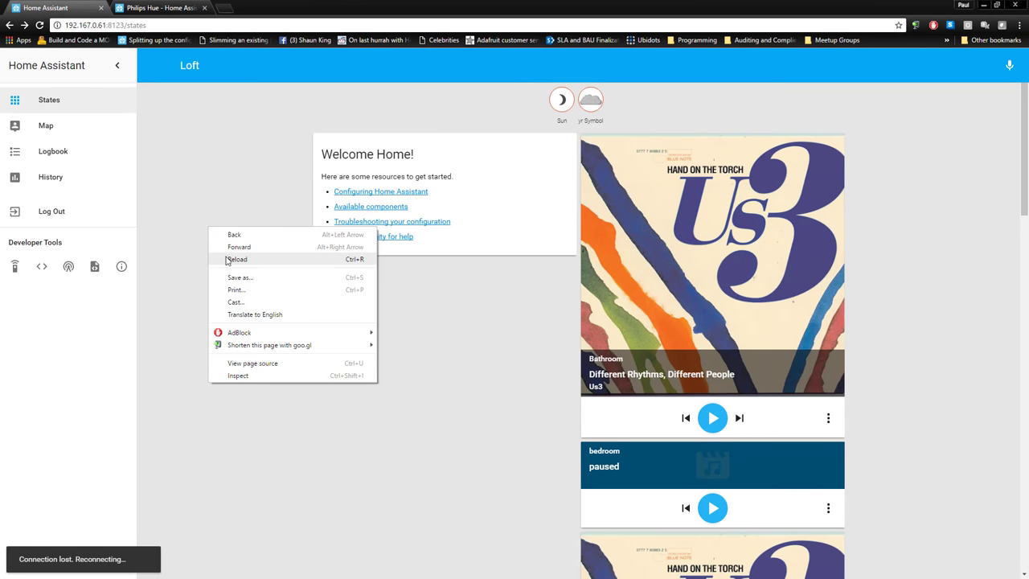
{"action": "left_click", "coordinate": [227, 260]}
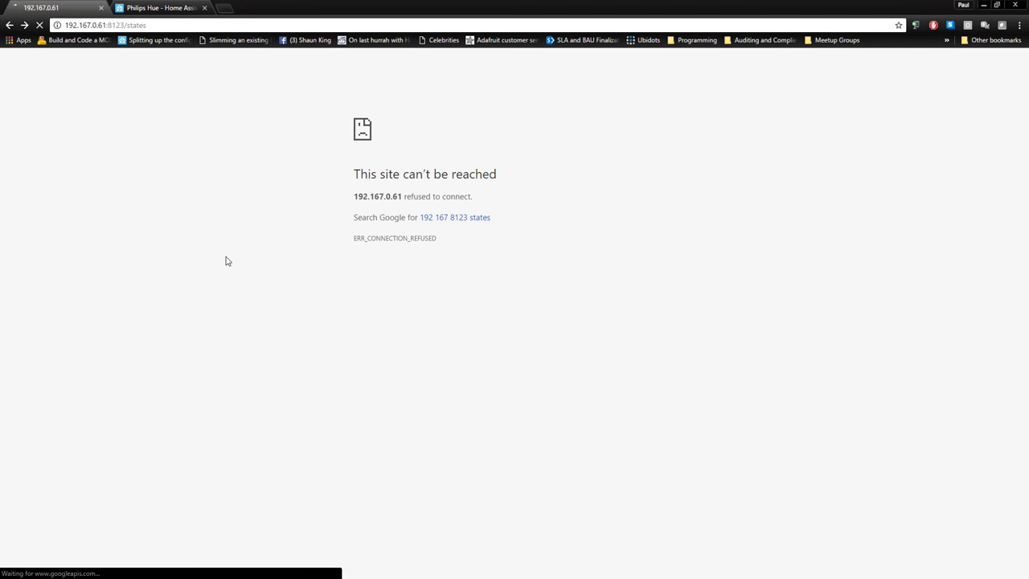
{"action": "right_click", "coordinate": [226, 261]}
{"action": "left_click", "coordinate": [248, 287]}
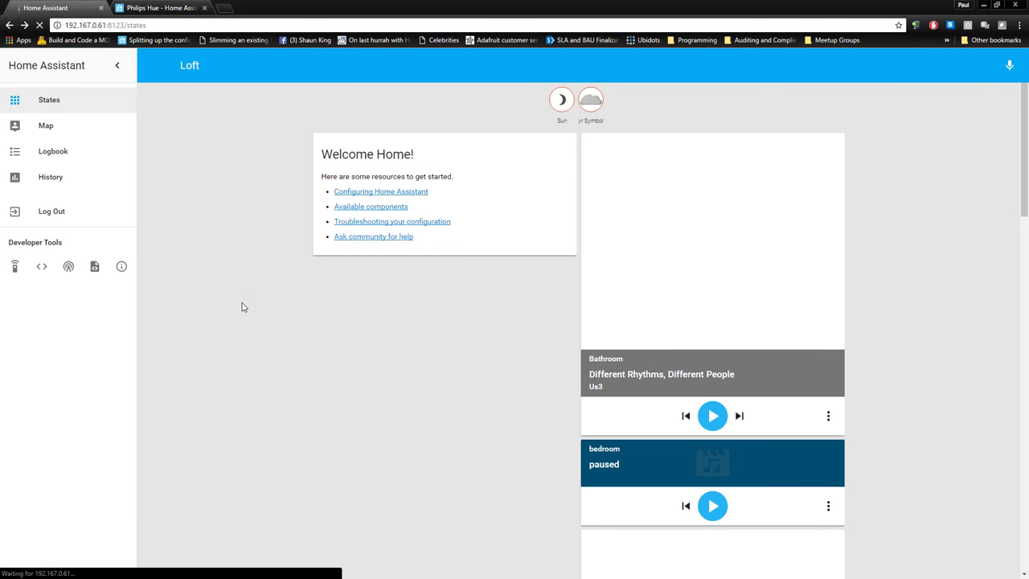
{"action": "scroll", "coordinate": [243, 307], "scroll_direction": "down", "scroll_amount": 15}
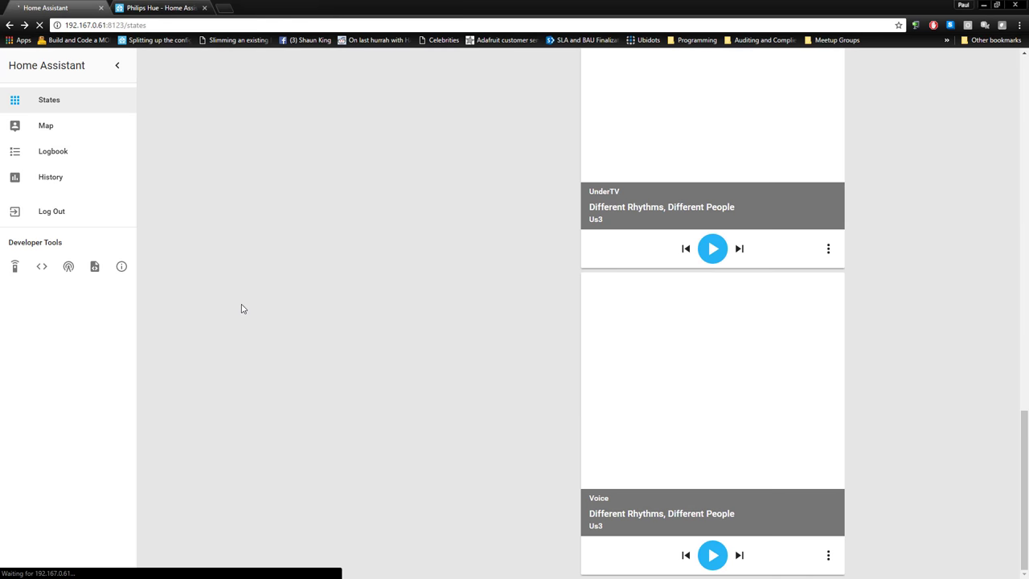
{"action": "scroll", "coordinate": [244, 307], "scroll_direction": "up", "scroll_amount": 15}
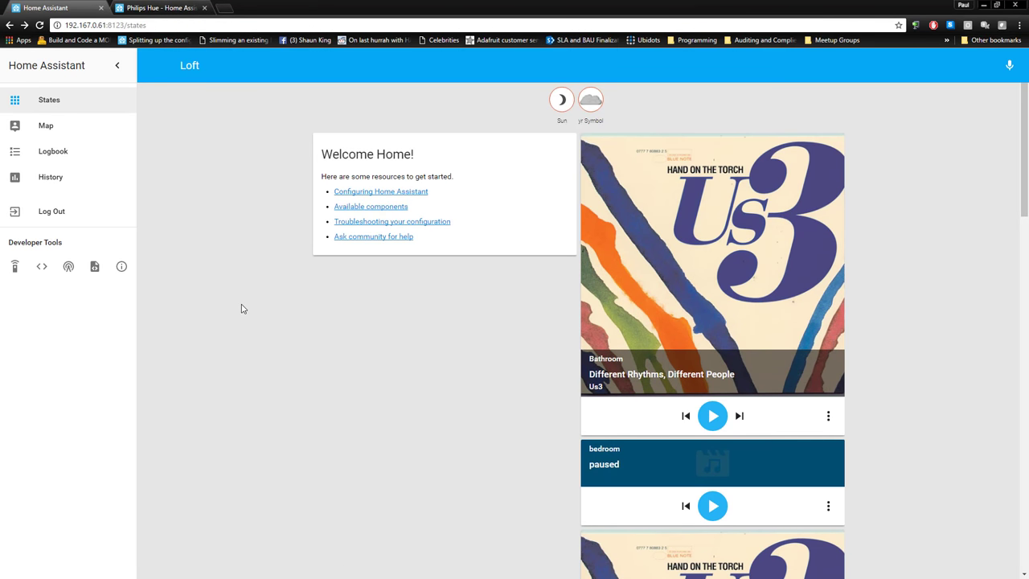
{"action": "right_click", "coordinate": [217, 240]}
{"action": "left_click", "coordinate": [239, 272]}
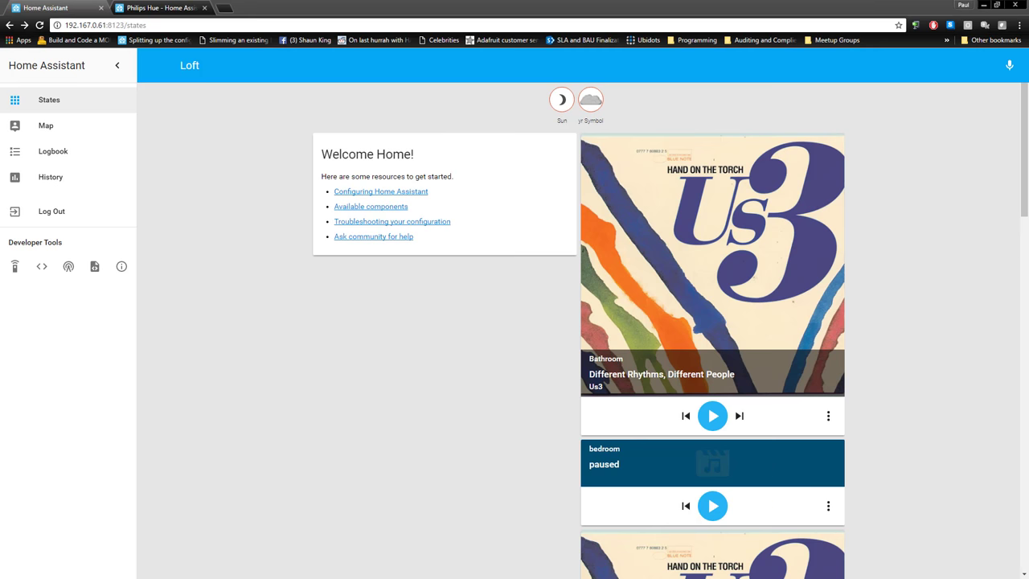
Return to configuration.yaml in Notepad++, correct the hue host to 192.167.0.40 and save the file
{"action": "key", "text": "alt+Tab"}
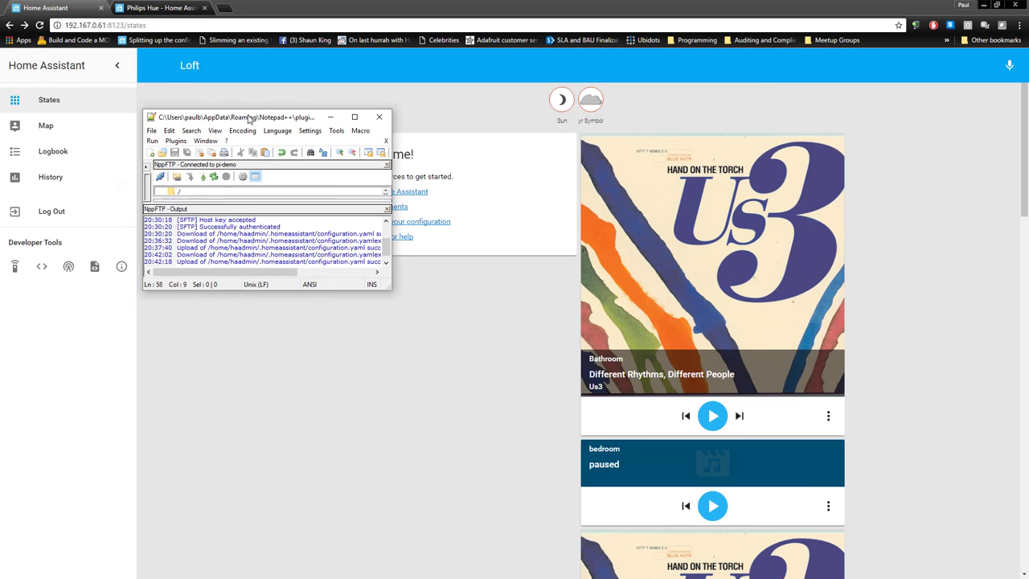
{"action": "scroll", "coordinate": [255, 135], "scroll_direction": "up", "scroll_amount": 2}
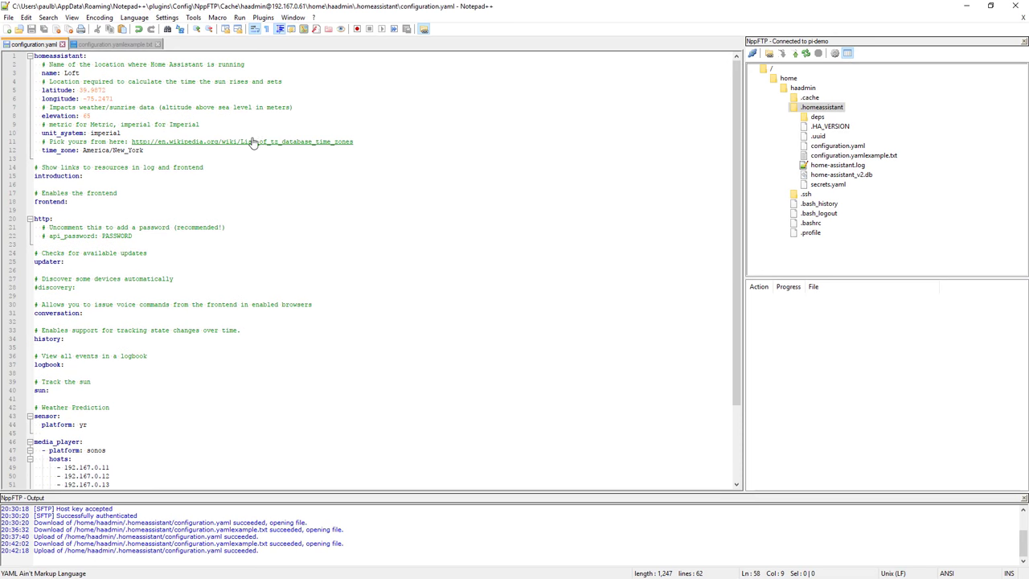
{"action": "scroll", "coordinate": [251, 142], "scroll_direction": "down", "scroll_amount": 2}
{"action": "scroll", "coordinate": [251, 142], "scroll_direction": "down", "scroll_amount": 1}
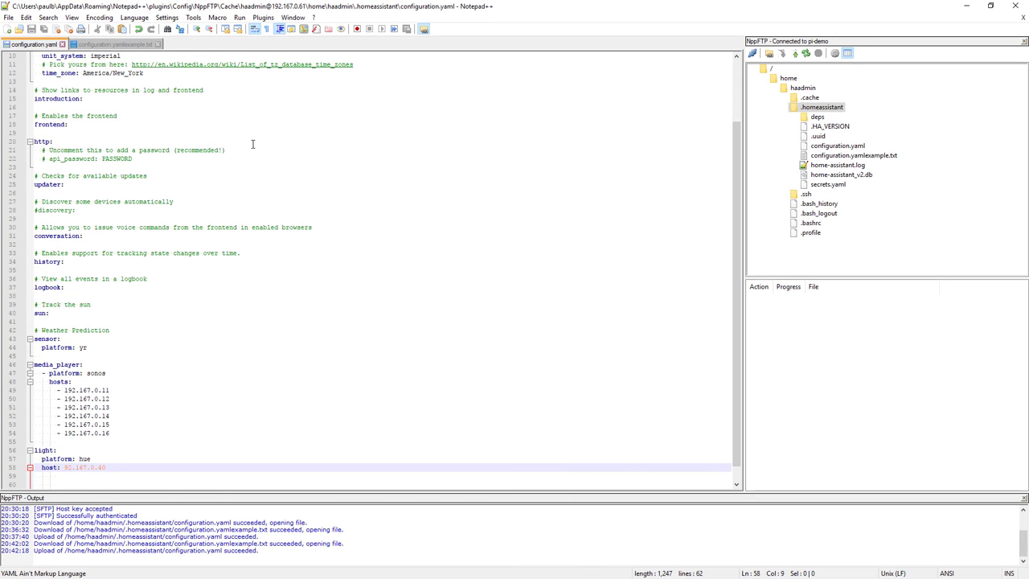
{"action": "scroll", "coordinate": [253, 173], "scroll_direction": "down", "scroll_amount": 1}
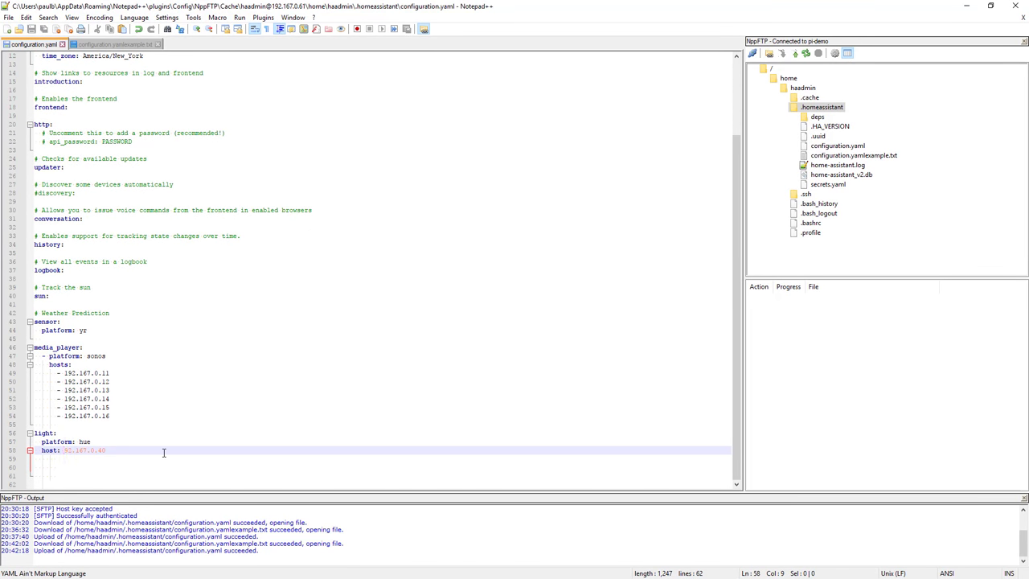
{"action": "type", "text": "1"}
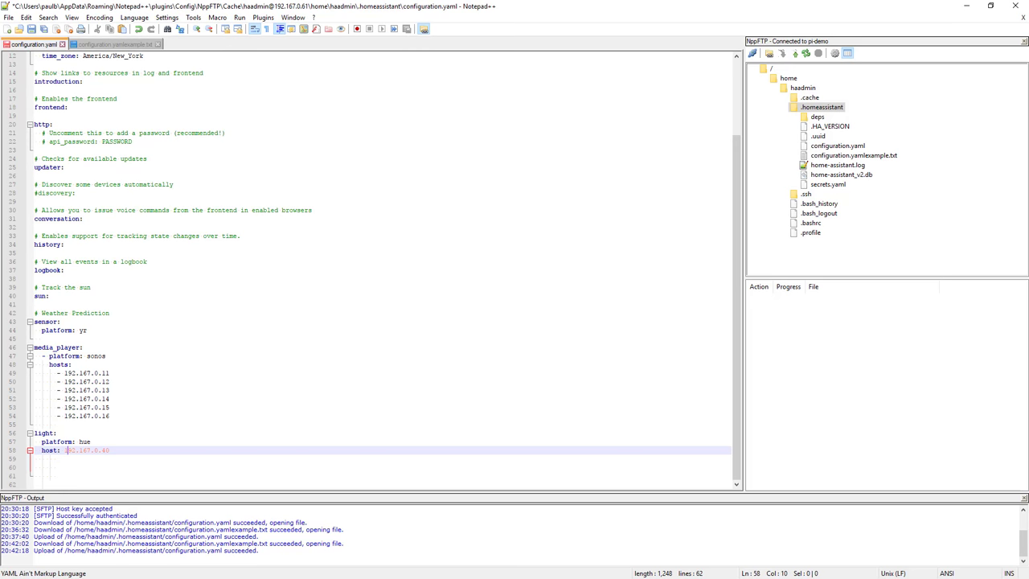
{"action": "key", "text": "ctrl+s"}
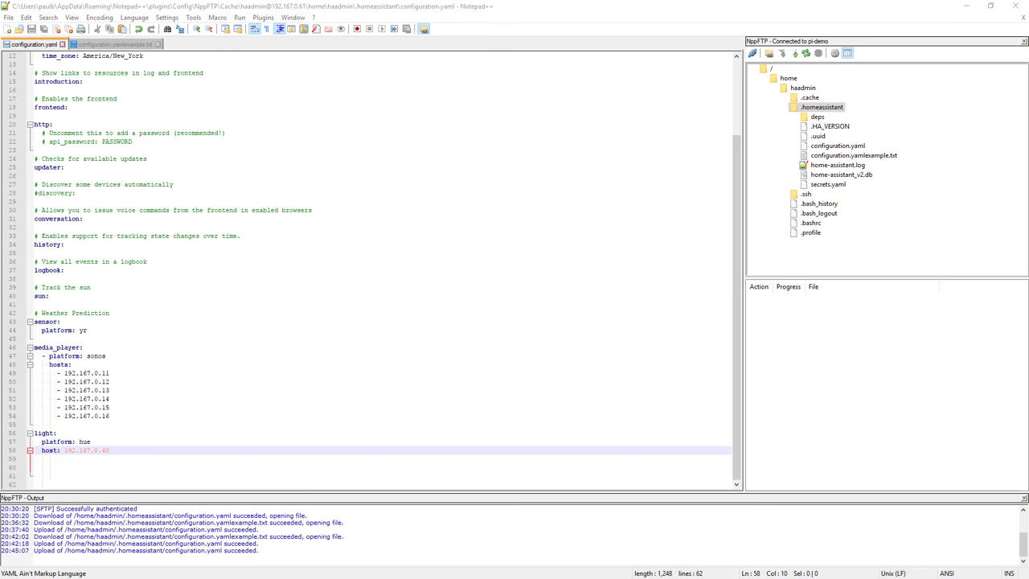
Validate the corrected configuration with hass --script check_config, restart hass.service in the terminal, and move the terminal aside
{"action": "key", "text": "Up"}
{"action": "key", "text": "Up"}
{"action": "key", "text": "Return"}
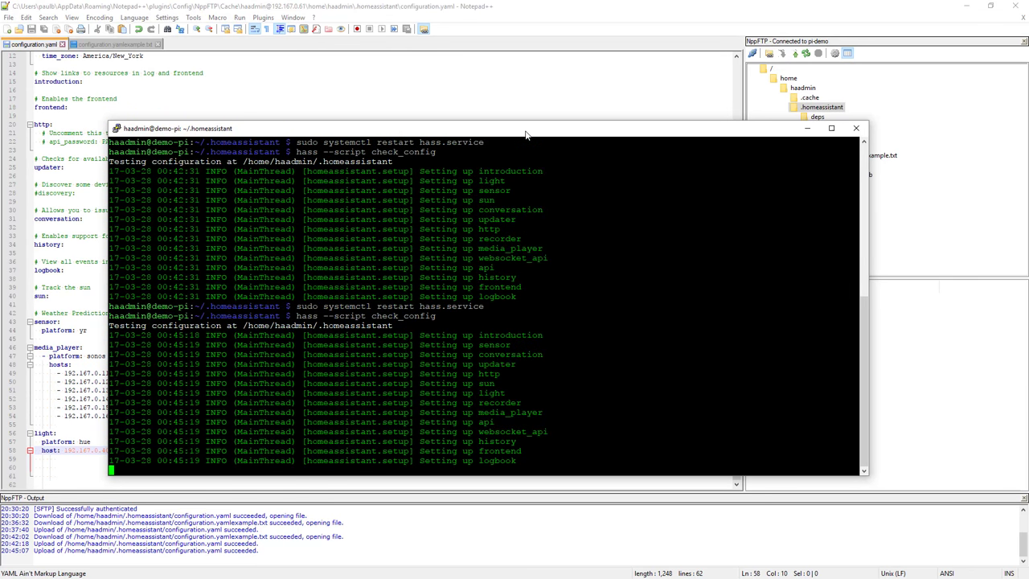
{"action": "key", "text": "Up"}
{"action": "key", "text": "Up"}
{"action": "key", "text": "Return"}
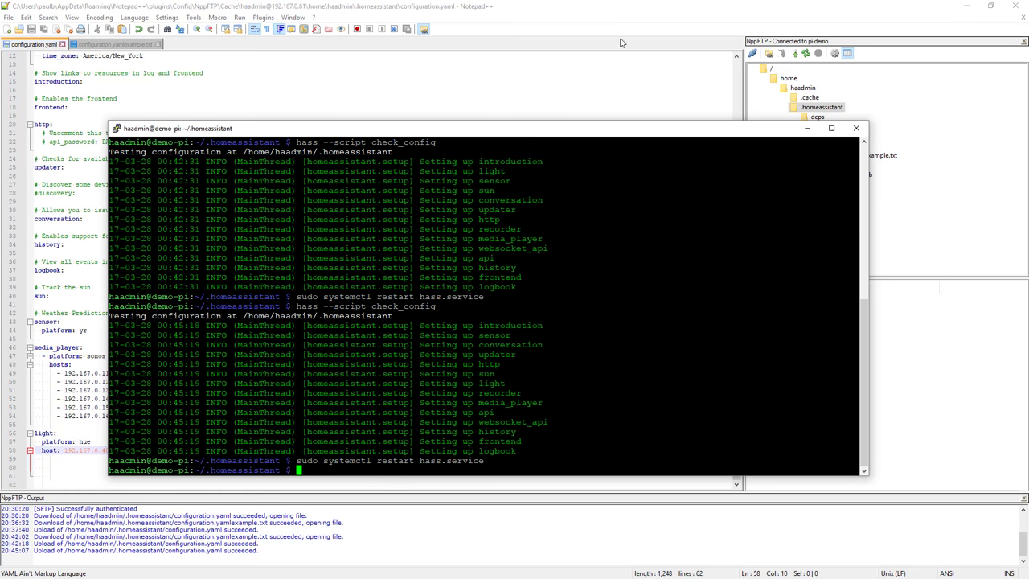
{"action": "left_click_drag", "start_coordinate": [588, 131], "coordinate": [4, 181]}
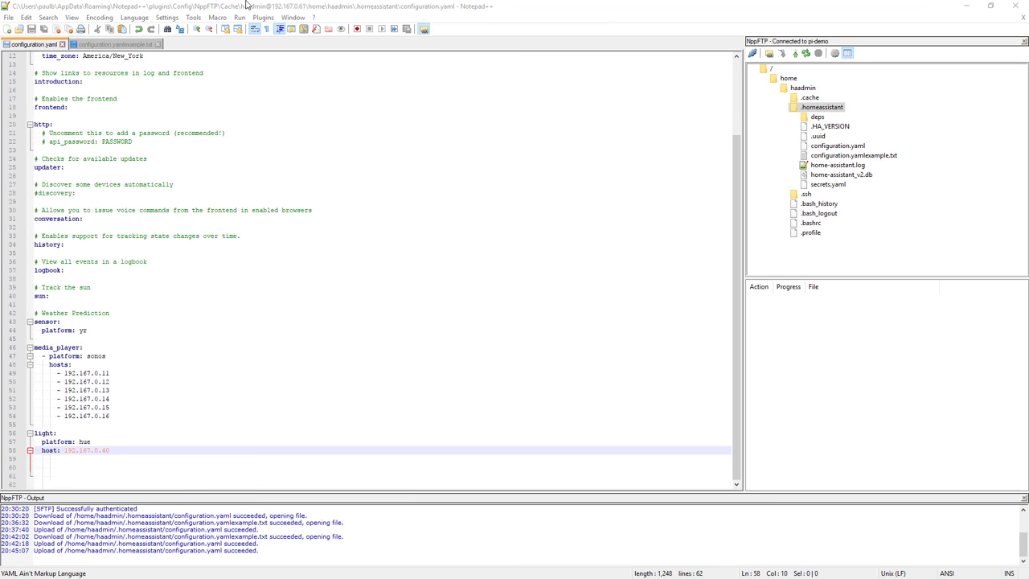
Switch to the browser and reload the Home Assistant states page after the service restart
{"action": "key", "text": "alt+Tab"}
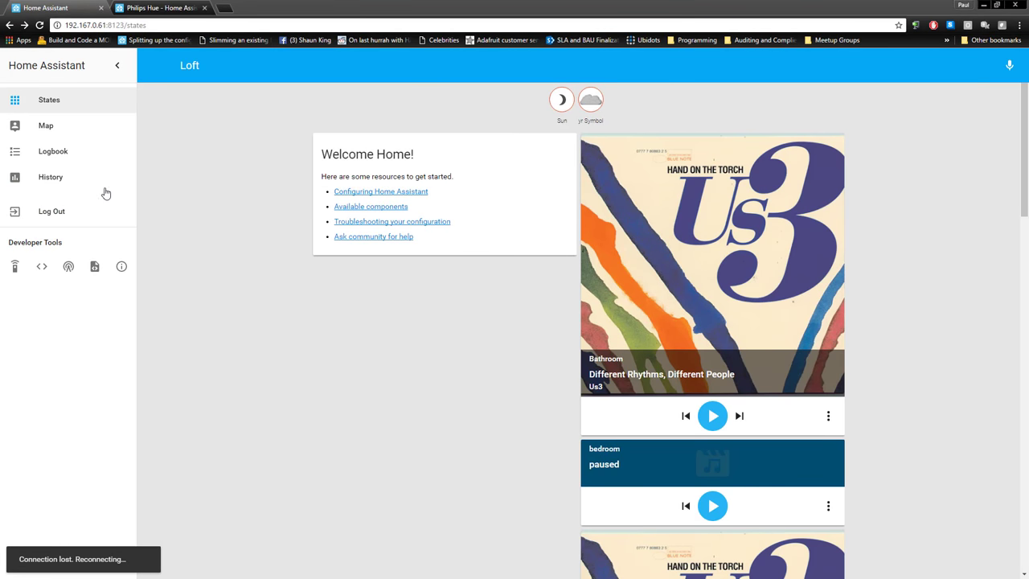
{"action": "right_click", "coordinate": [196, 191]}
{"action": "left_click", "coordinate": [221, 224]}
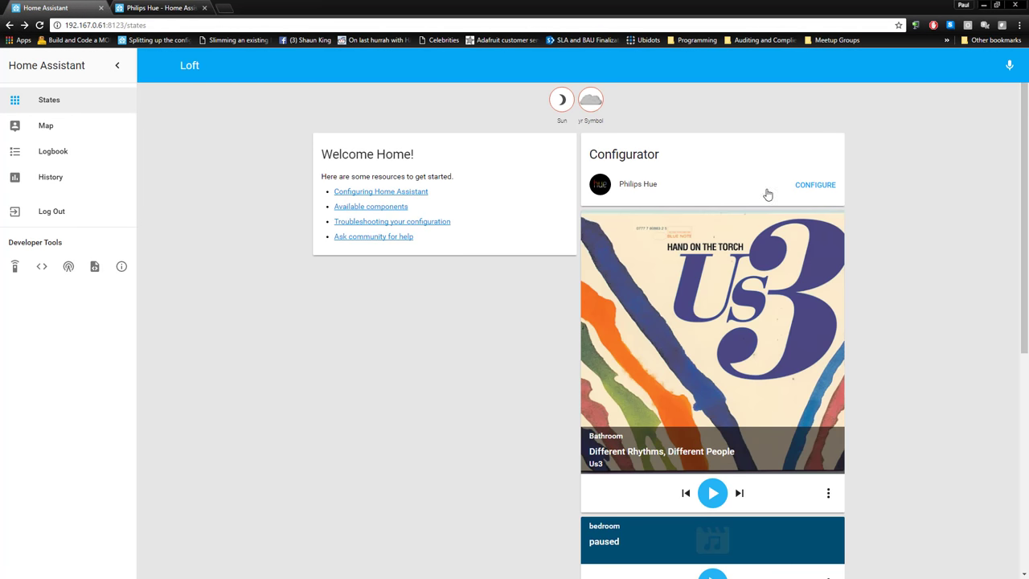
Register the Philips Hue bridge through its Configurator card, and test the office light by switching it on, off and on again
{"action": "left_click", "coordinate": [808, 190]}
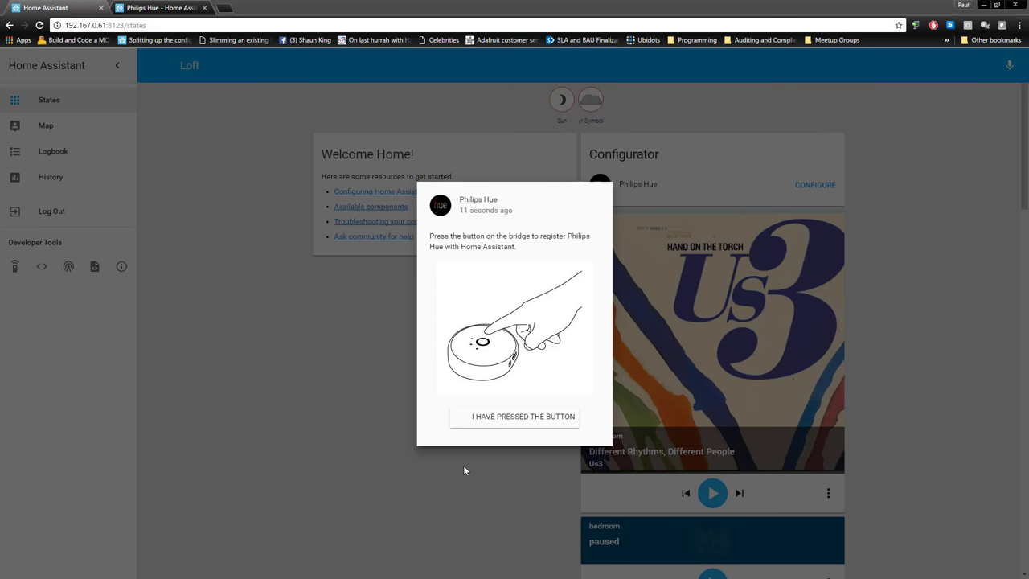
{"action": "left_click", "coordinate": [505, 420]}
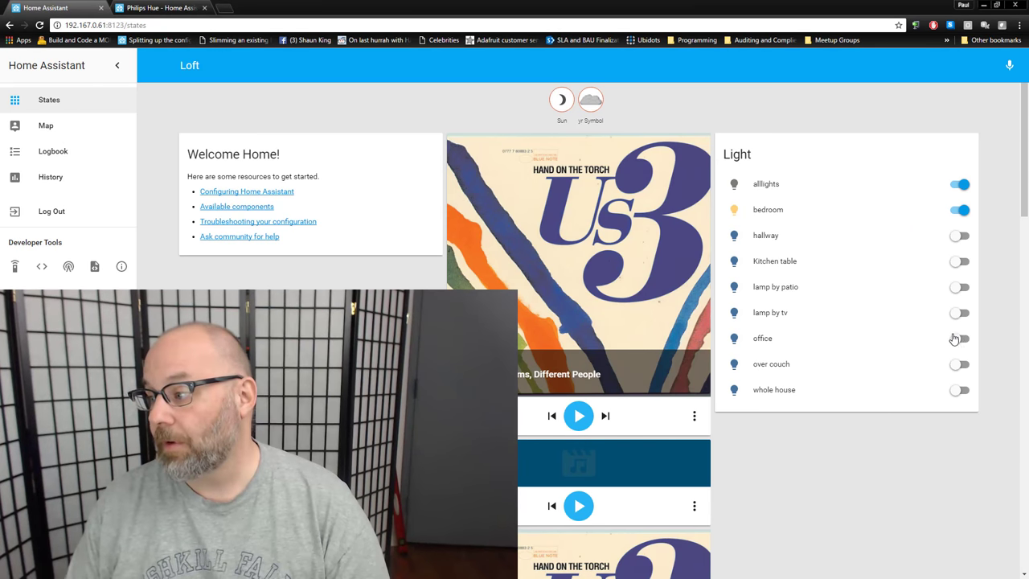
{"action": "left_click", "coordinate": [961, 338]}
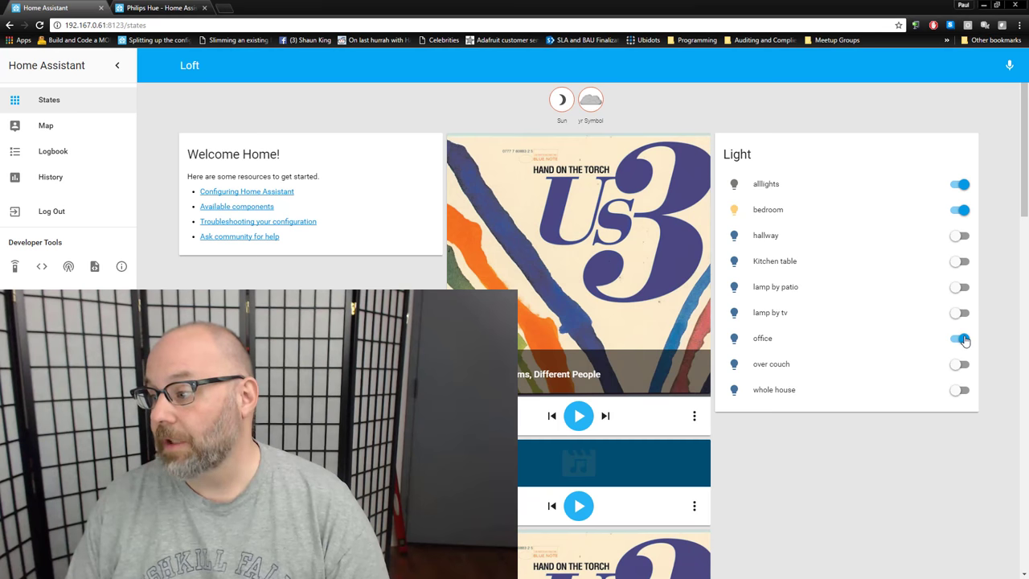
{"action": "left_click", "coordinate": [962, 338]}
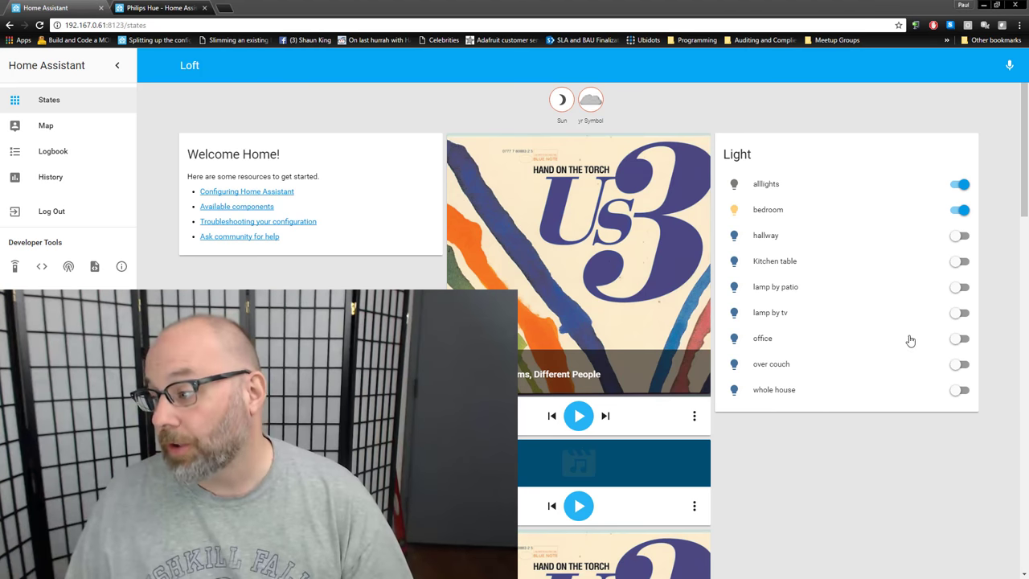
{"action": "left_click", "coordinate": [952, 339]}
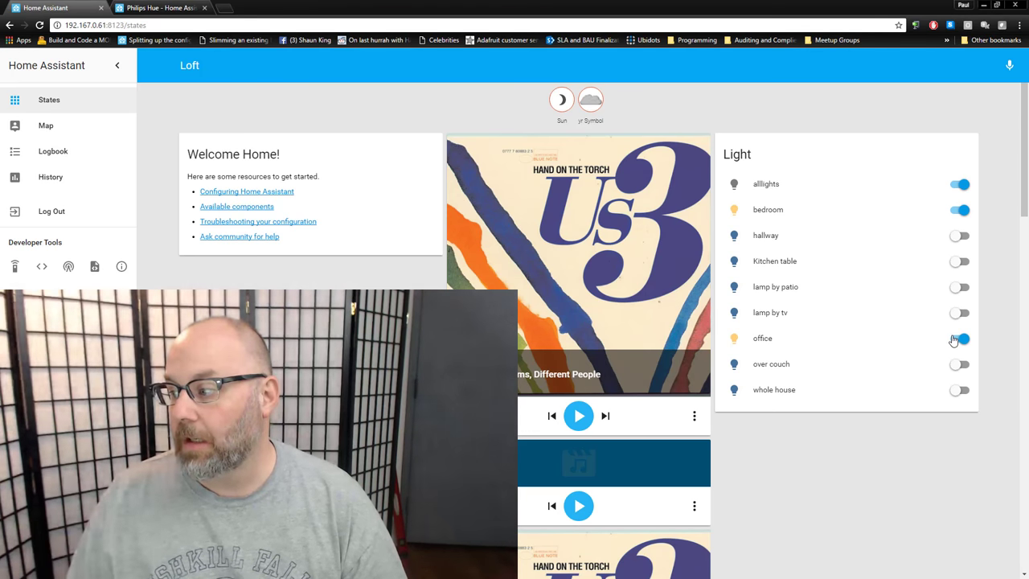
Open the office light's details, change its colour to yellow, and switch the light off on the states page
{"action": "left_click", "coordinate": [734, 342]}
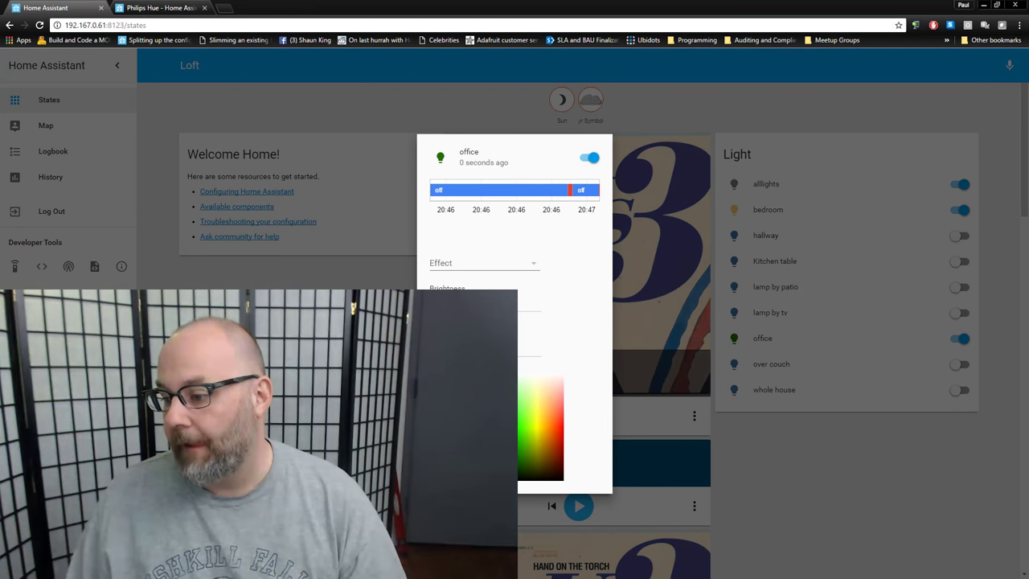
{"action": "left_click", "coordinate": [536, 391]}
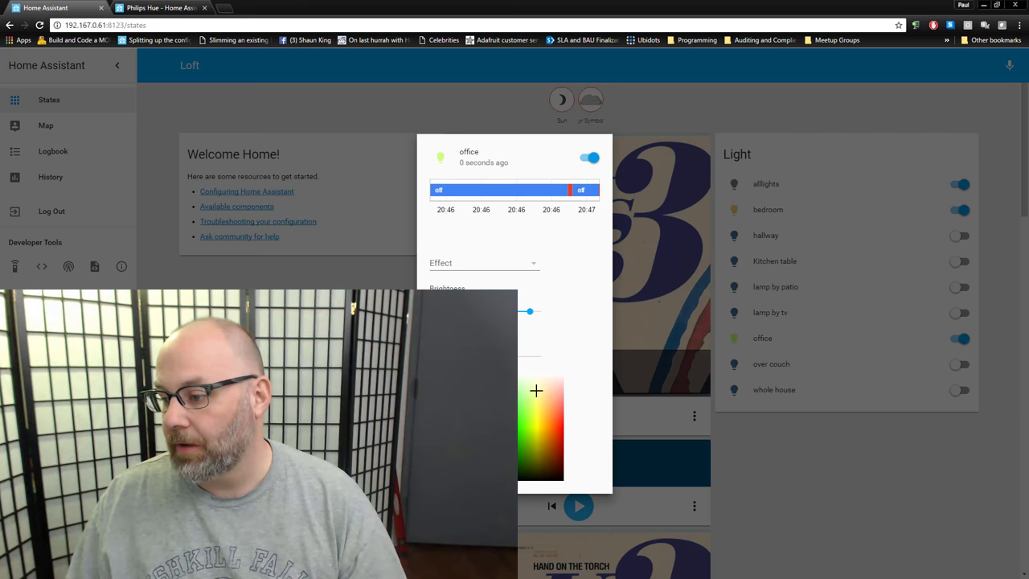
{"action": "left_click", "coordinate": [534, 265]}
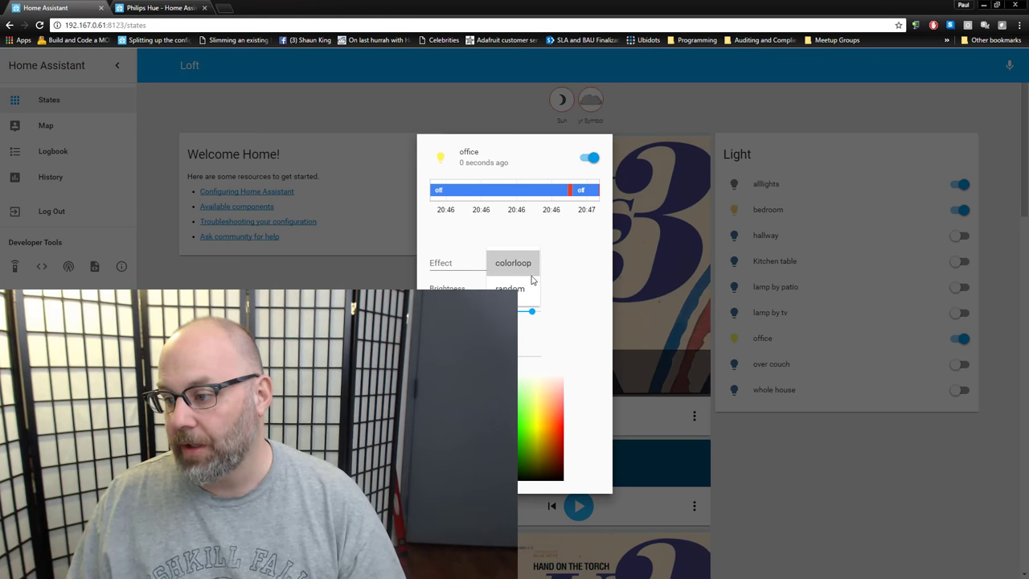
{"action": "left_click", "coordinate": [586, 278]}
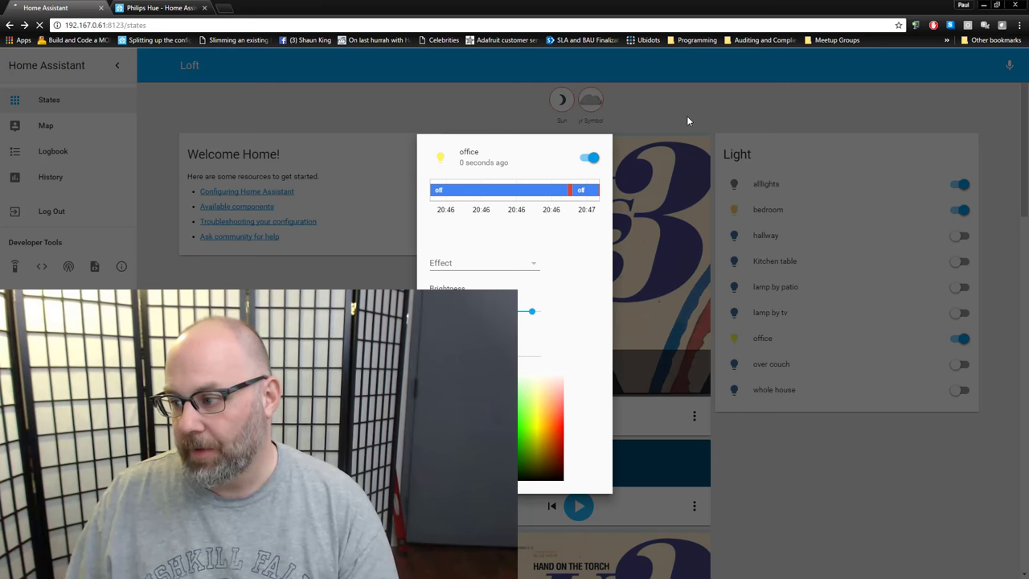
{"action": "left_click", "coordinate": [966, 318]}
{"action": "left_click", "coordinate": [961, 338]}
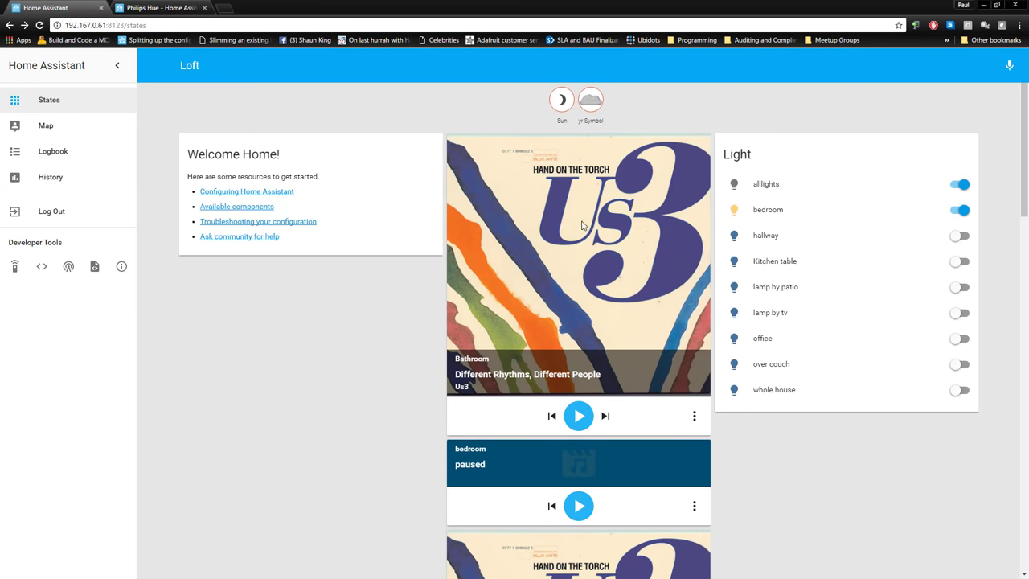
Test the Bathroom media player by playing and pausing it, and toggle the office light on and off
{"action": "scroll", "coordinate": [591, 201], "scroll_direction": "down", "scroll_amount": 3}
{"action": "scroll", "coordinate": [592, 205], "scroll_direction": "up", "scroll_amount": 1}
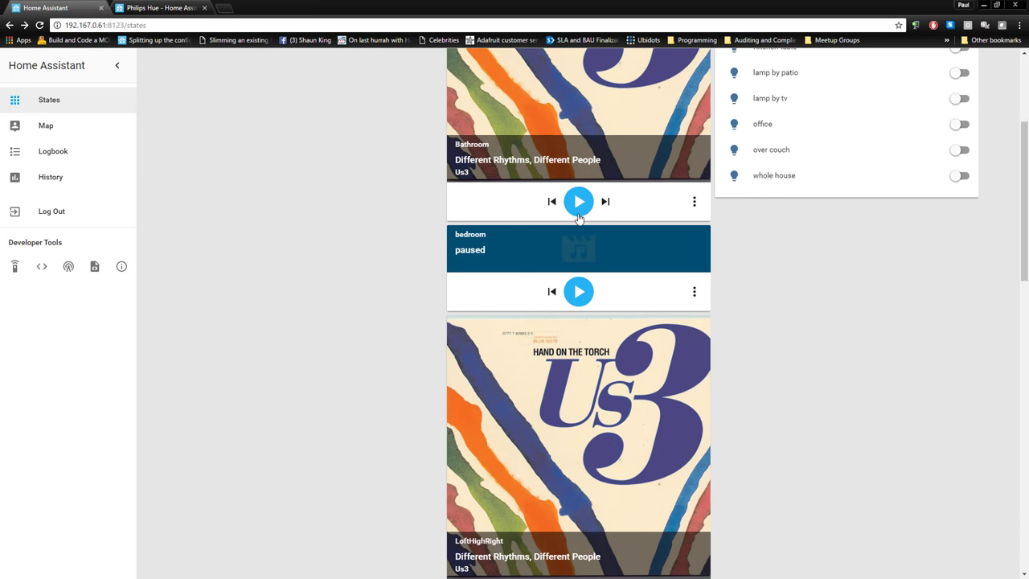
{"action": "left_click", "coordinate": [578, 205]}
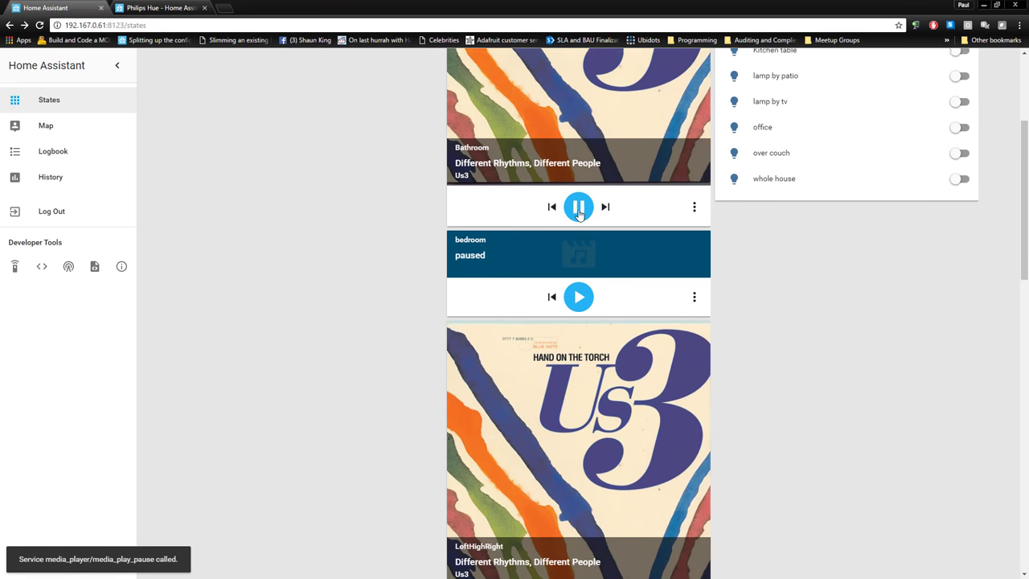
{"action": "scroll", "coordinate": [581, 217], "scroll_direction": "up", "scroll_amount": 2}
{"action": "left_click", "coordinate": [579, 257]}
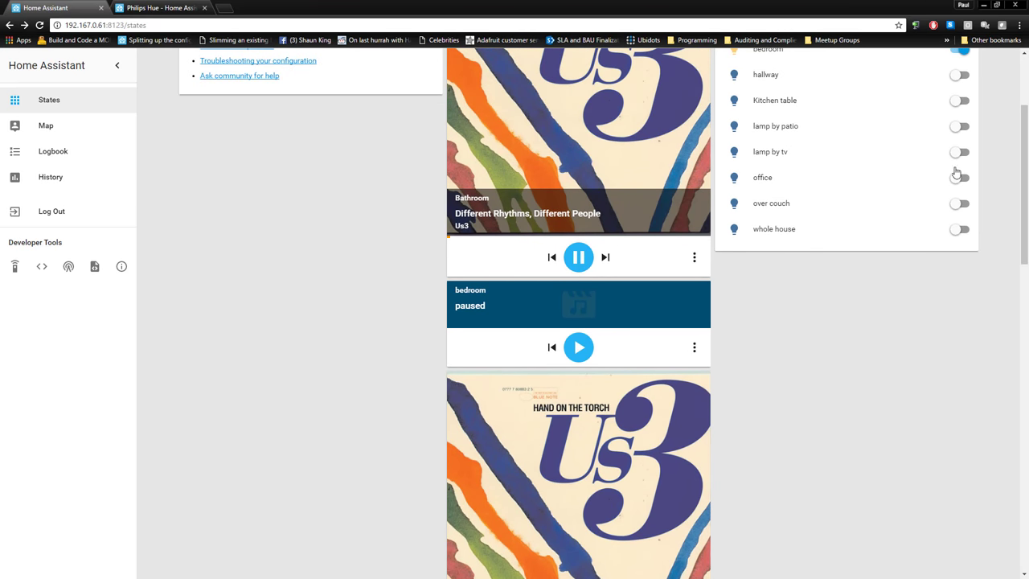
{"action": "left_click", "coordinate": [959, 180]}
{"action": "left_click", "coordinate": [959, 180]}
Open the Configuring Home Assistant guide from the Welcome Home card and go to the documentation's Components page
{"action": "scroll", "coordinate": [276, 213], "scroll_direction": "up", "scroll_amount": 3}
{"action": "left_click", "coordinate": [259, 192]}
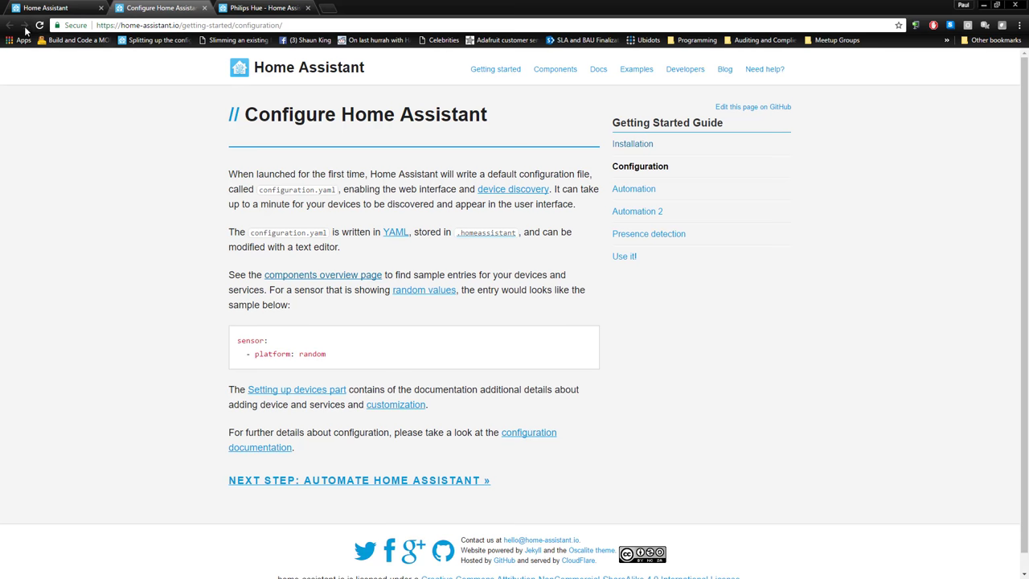
{"action": "left_click", "coordinate": [545, 71]}
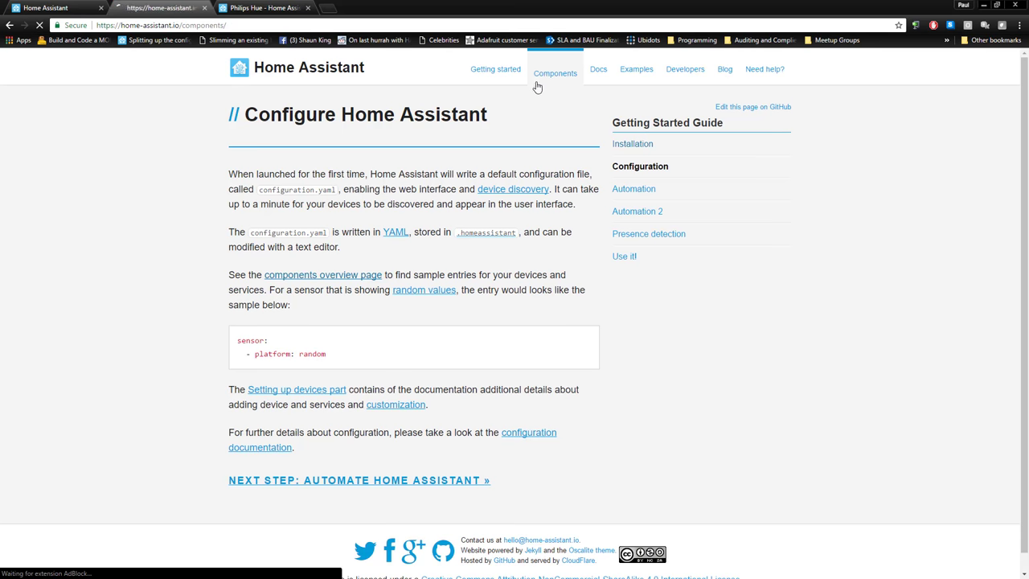
Search the components for weather, filter them by the Weather category, and open the Weather Underground (WUnderground) component page
{"action": "left_click", "coordinate": [427, 231]}
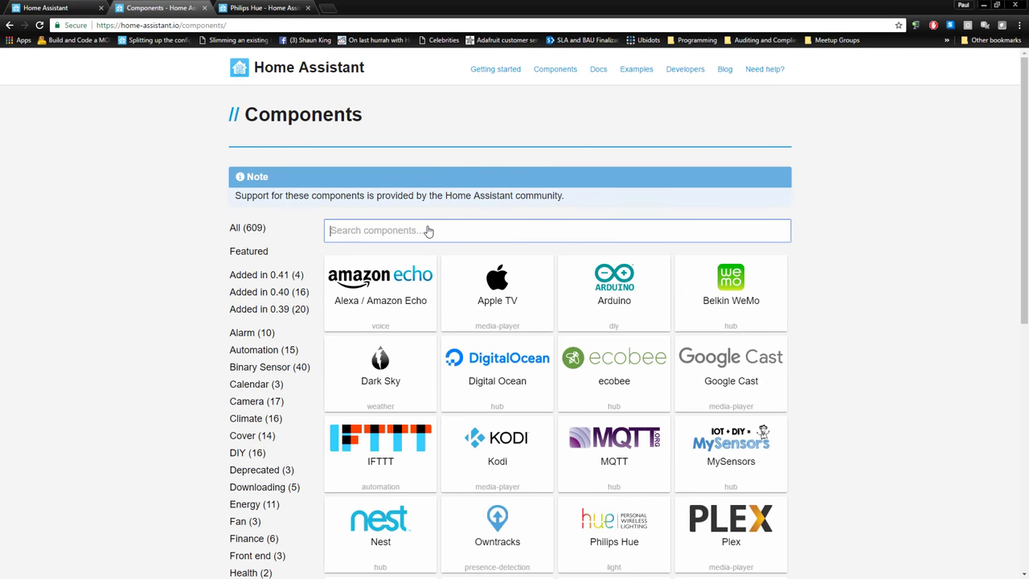
{"action": "type", "text": "we"}
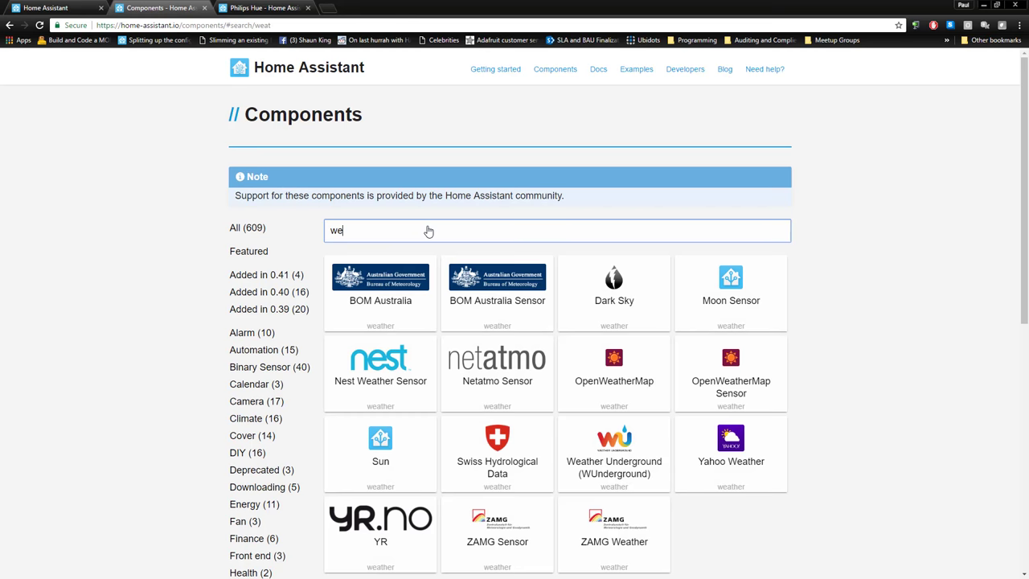
{"action": "scroll", "coordinate": [332, 394], "scroll_direction": "down", "scroll_amount": 6}
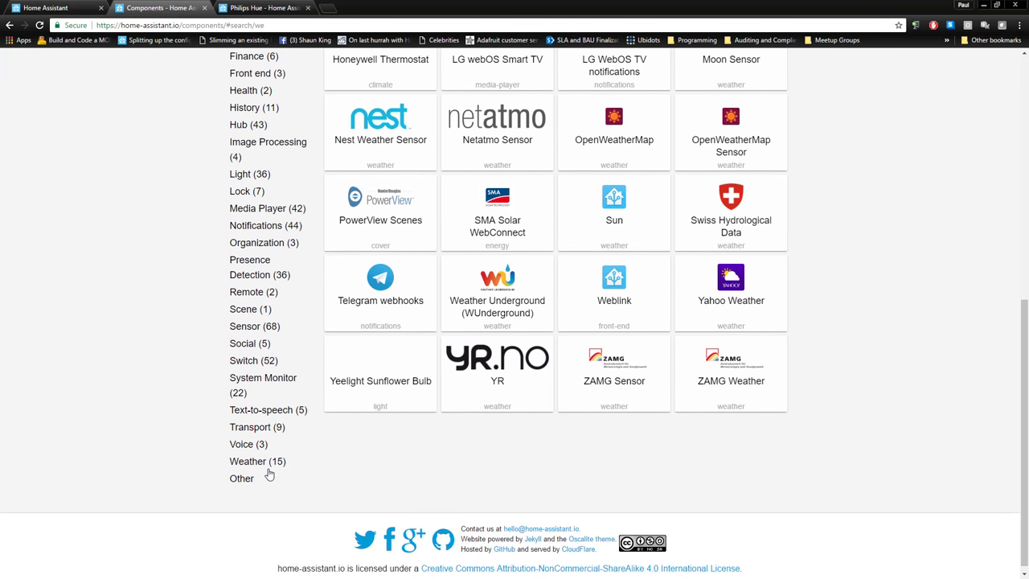
{"action": "left_click", "coordinate": [271, 462]}
{"action": "scroll", "coordinate": [645, 221], "scroll_direction": "up", "scroll_amount": 3}
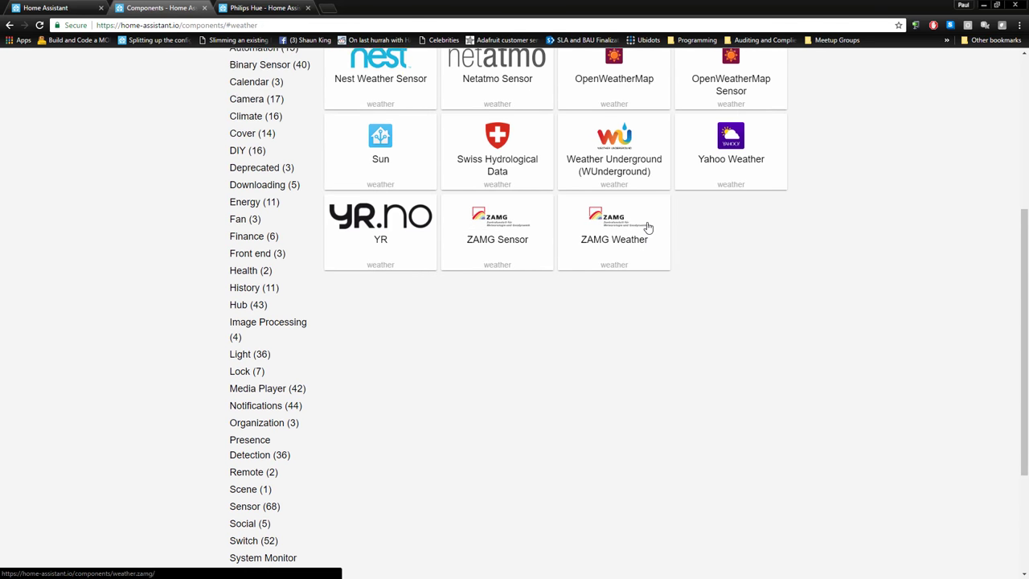
{"action": "left_click", "coordinate": [634, 195]}
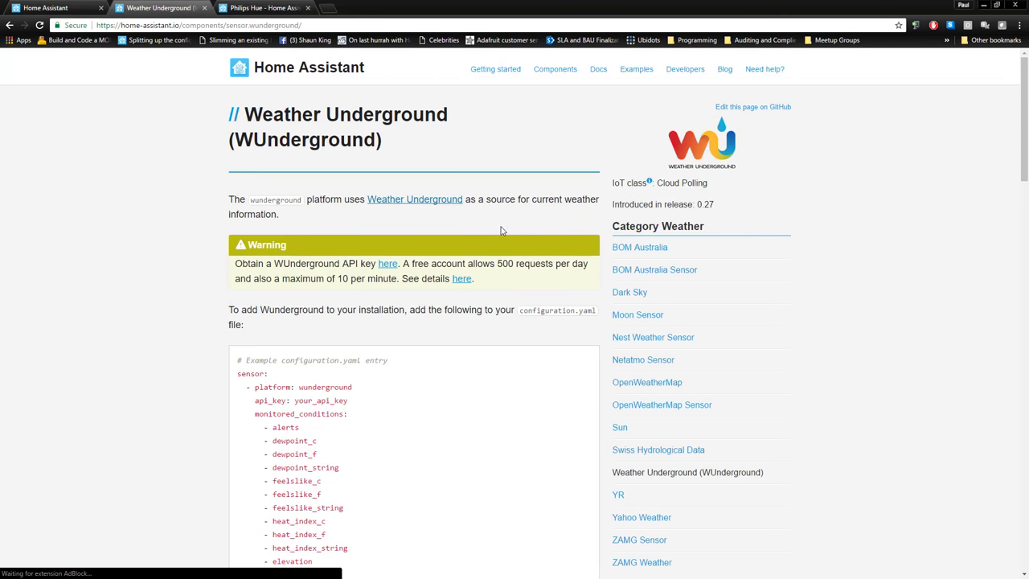
Review the wunderground example configuration and open the WUnderground API key page in a new browser tab
{"action": "scroll", "coordinate": [499, 237], "scroll_direction": "down", "scroll_amount": 8}
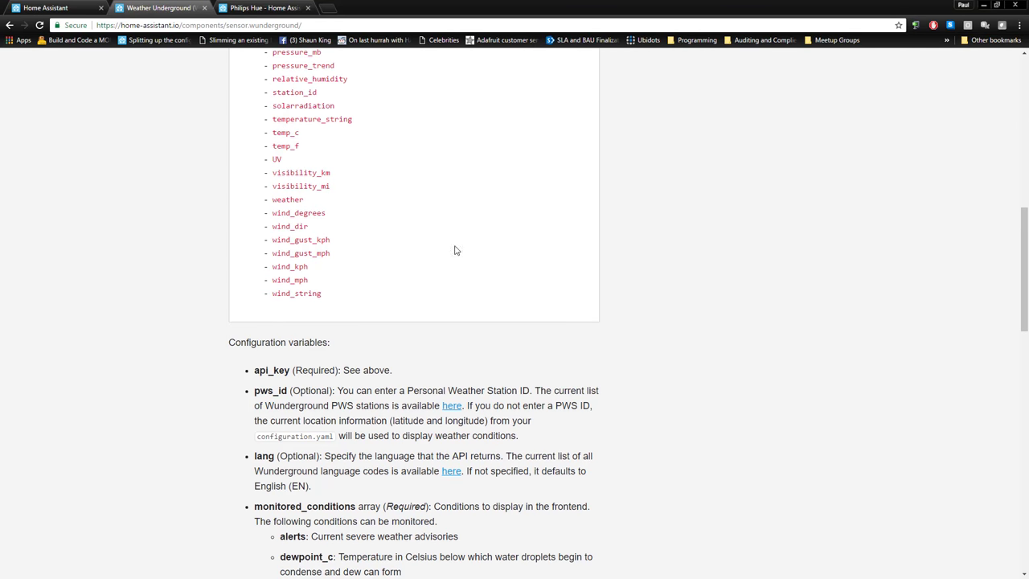
{"action": "scroll", "coordinate": [360, 303], "scroll_direction": "up", "scroll_amount": 6}
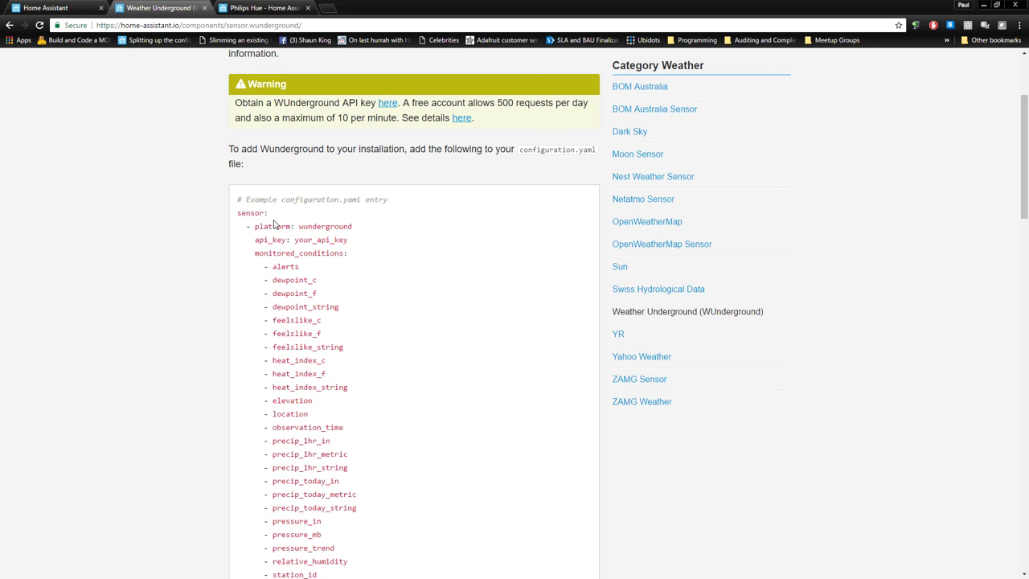
{"action": "right_click", "coordinate": [391, 108]}
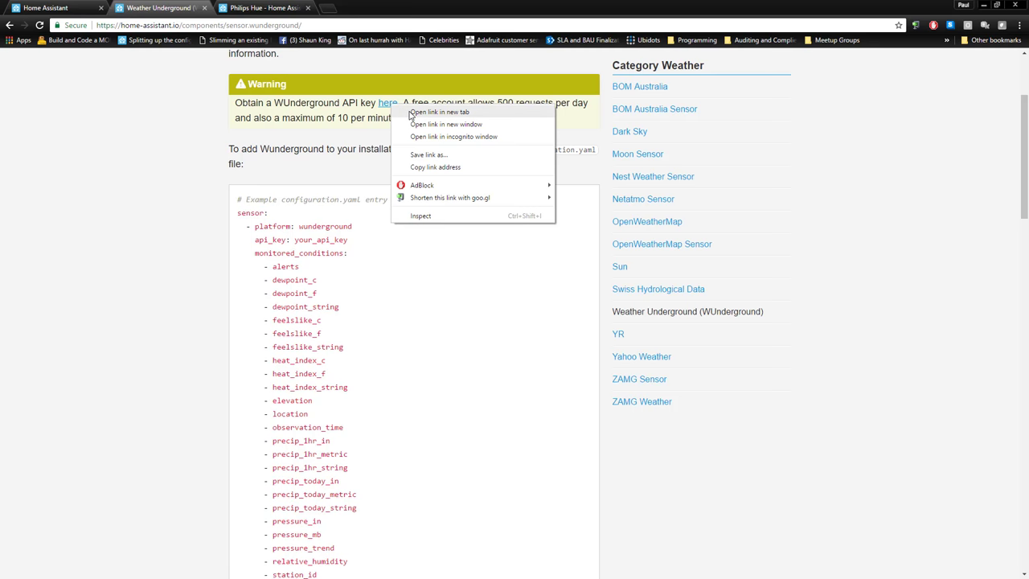
{"action": "left_click", "coordinate": [437, 112]}
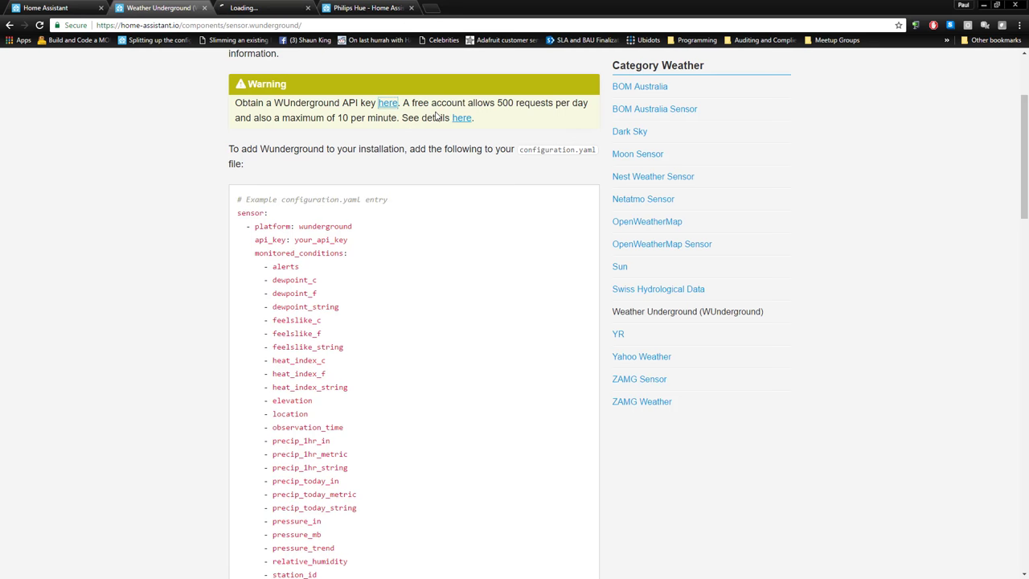
{"action": "left_click", "coordinate": [253, 9]}
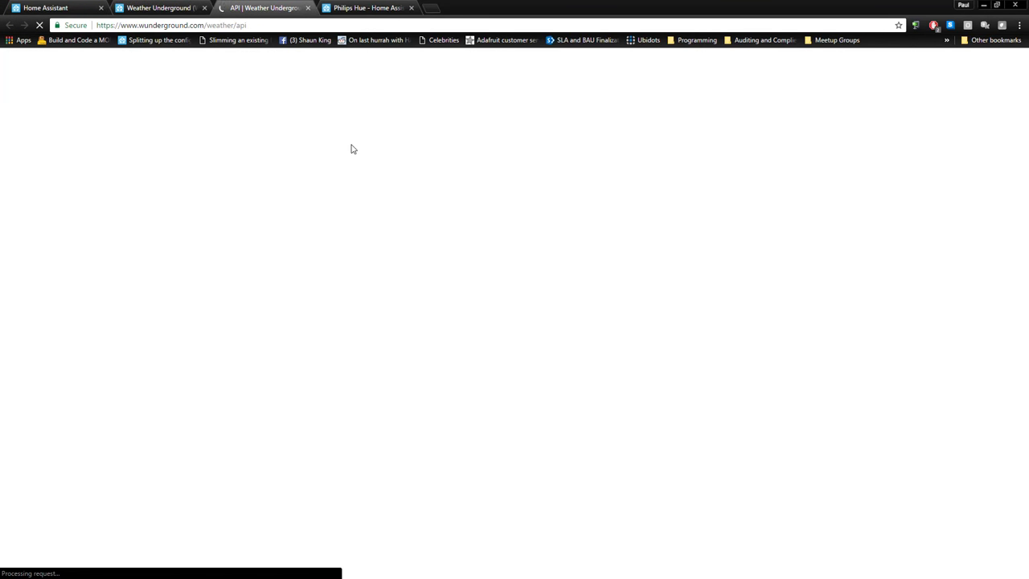
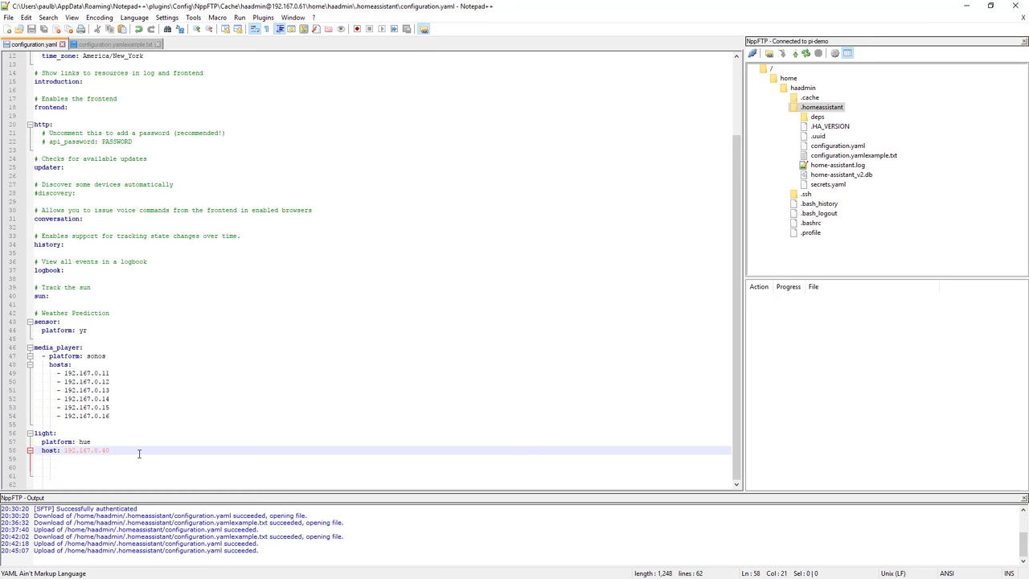
Paste the wunderground sensor example below the hue light entry in configuration.yaml, and remove the indentation before its sensor: line
{"action": "key", "text": "Return"}
{"action": "key", "text": "Return"}
{"action": "key", "text": "ctrl+v"}
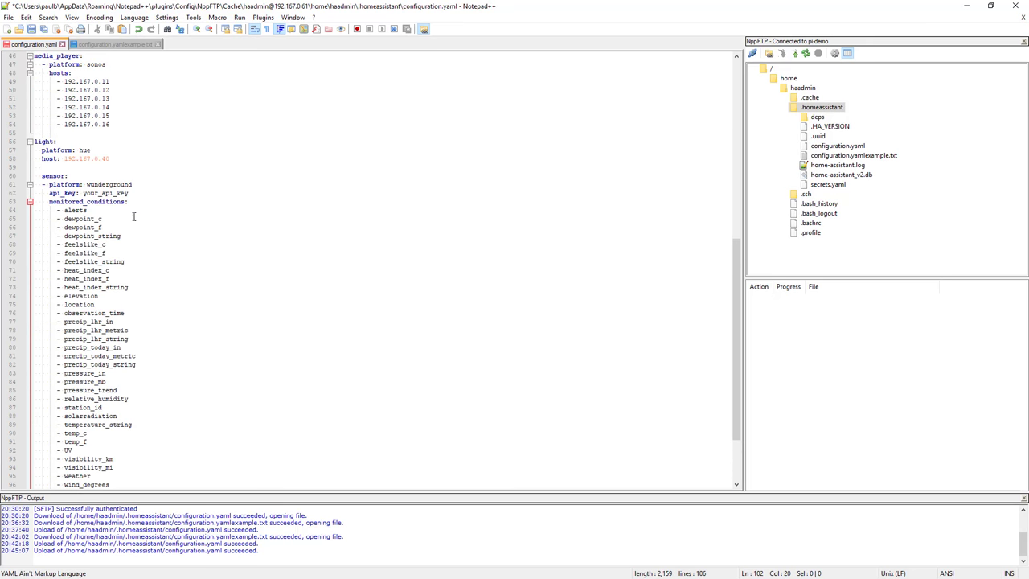
{"action": "left_click", "coordinate": [41, 175]}
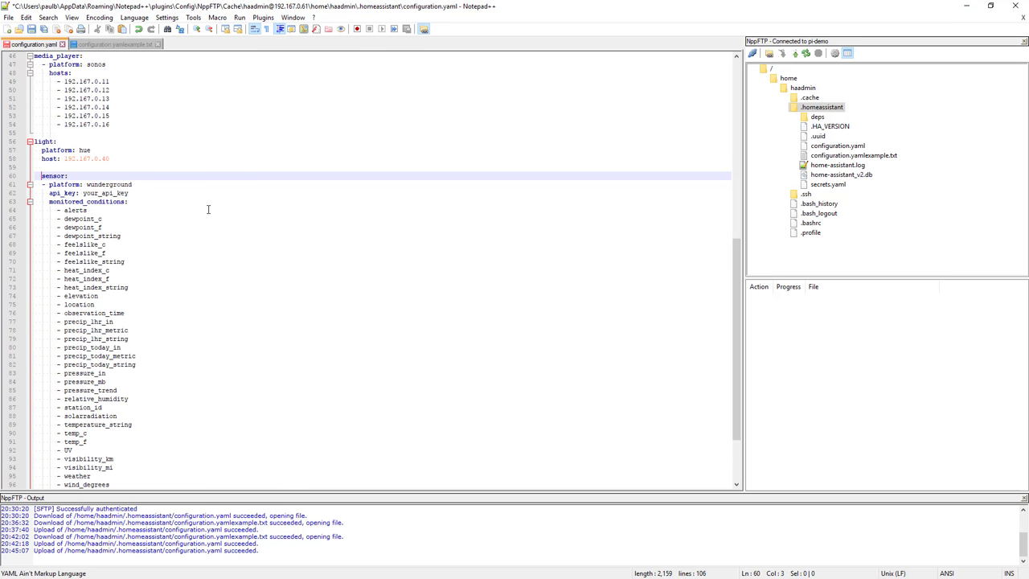
{"action": "key", "text": "BackSpace"}
{"action": "key", "text": "BackSpace"}
{"action": "scroll", "coordinate": [208, 209], "scroll_direction": "up", "scroll_amount": 1}
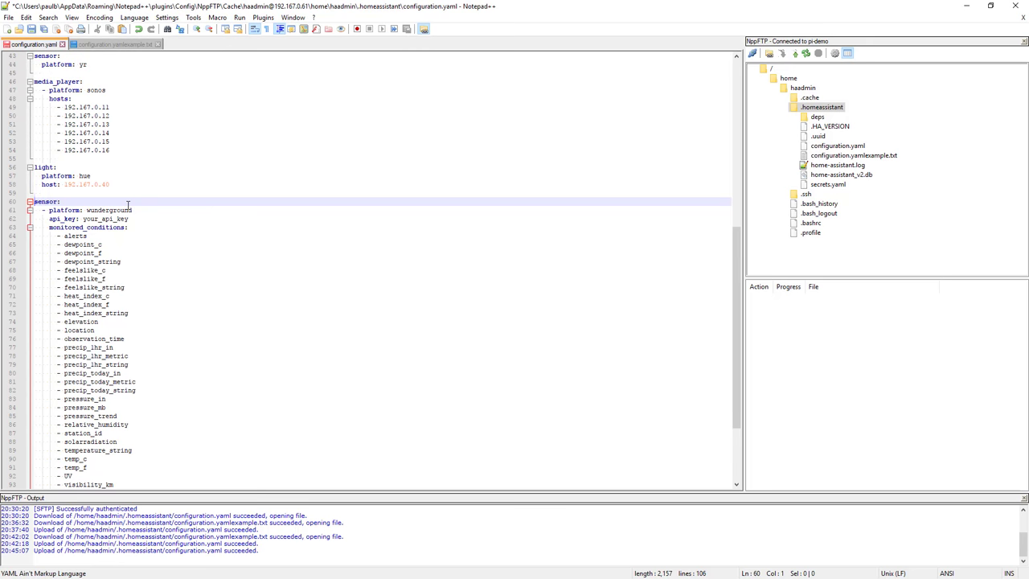
{"action": "scroll", "coordinate": [127, 205], "scroll_direction": "up", "scroll_amount": 1}
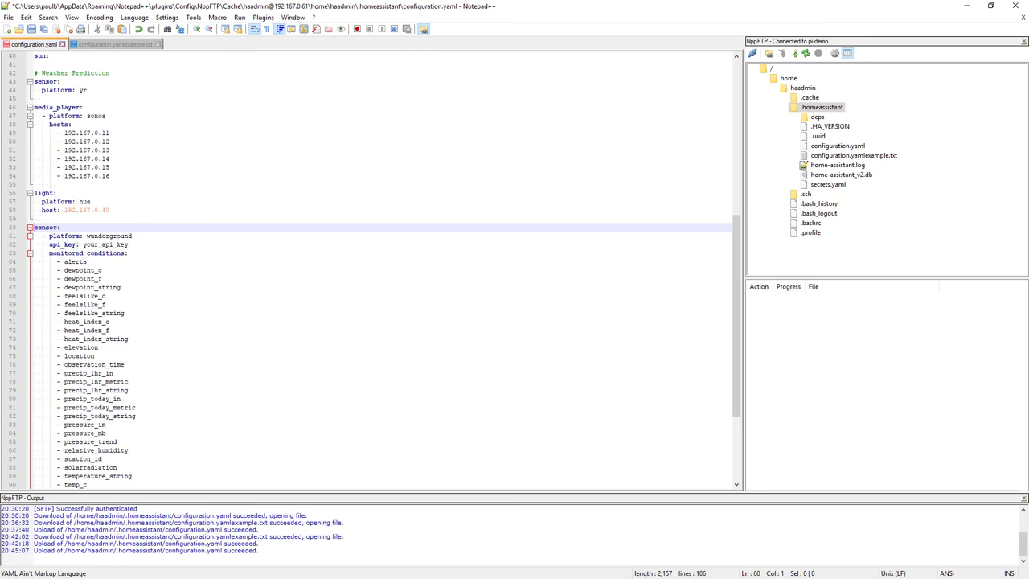
{"action": "key", "text": "alt+Tab"}
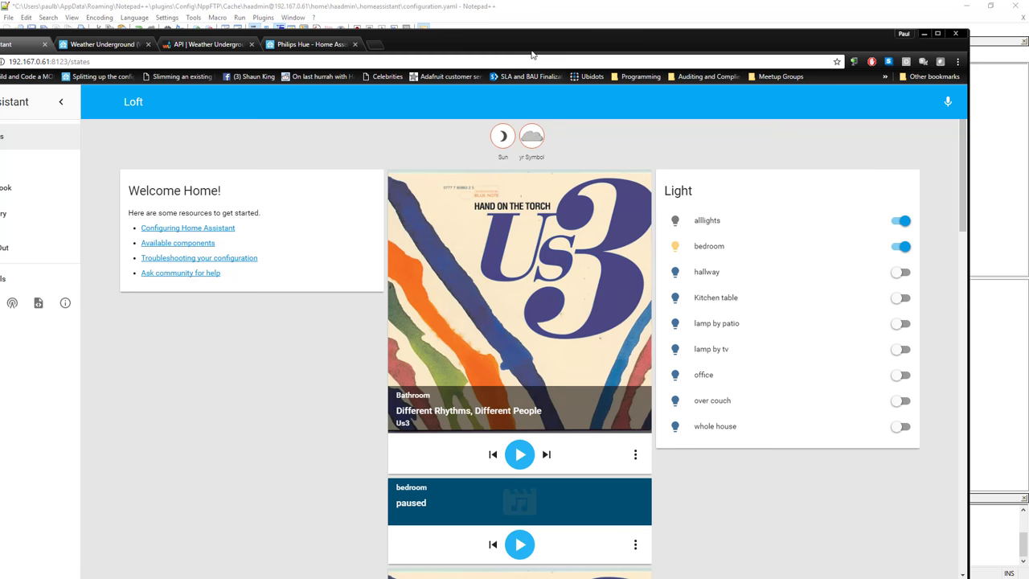
{"action": "left_click_drag", "start_coordinate": [524, 42], "coordinate": [0, 48]}
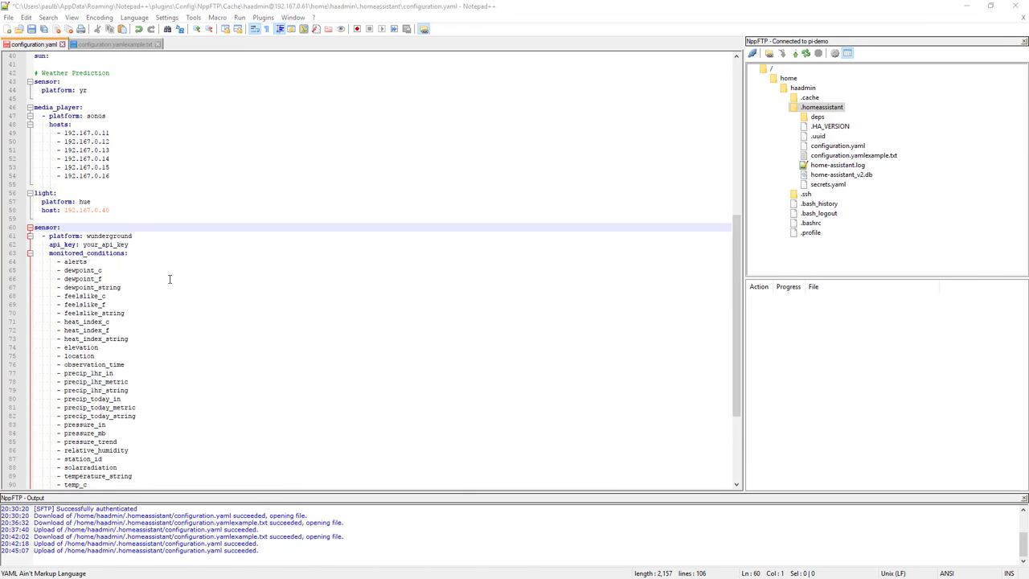
{"action": "left_click_drag", "start_coordinate": [90, 91], "coordinate": [33, 81]}
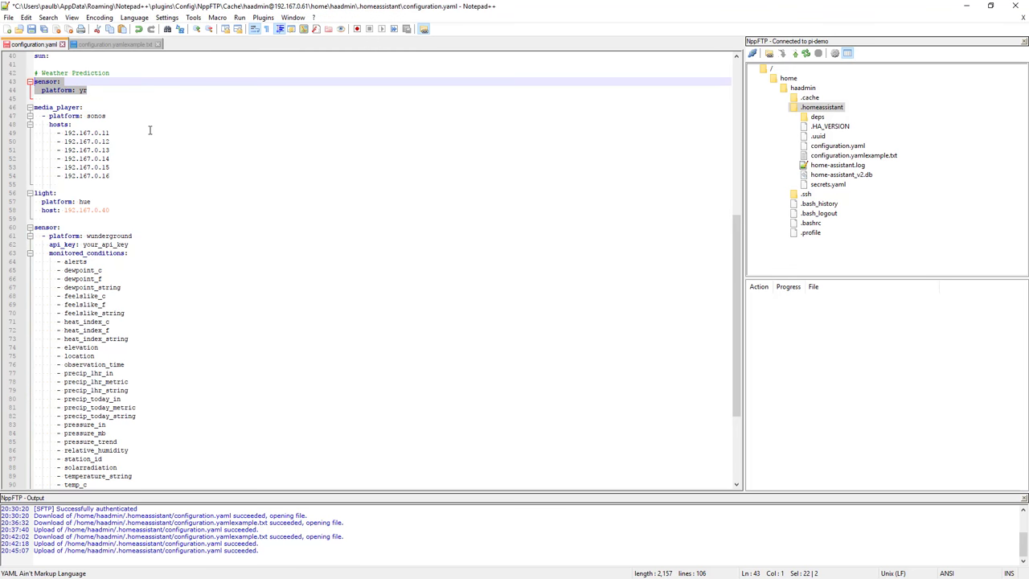
{"action": "left_click", "coordinate": [133, 107]}
Copy the yr platform line into the sensor block above wunderground as the list entry "- platform: yr", and save configuration.yaml
{"action": "left_click_drag", "start_coordinate": [98, 90], "coordinate": [33, 90]}
{"action": "key", "text": "ctrl+c"}
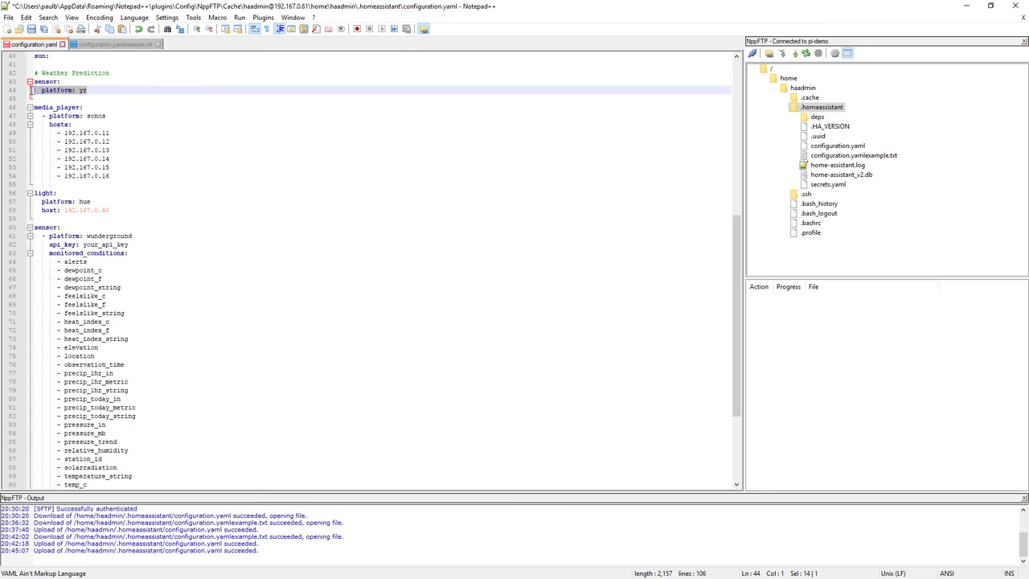
{"action": "left_click", "coordinate": [81, 229]}
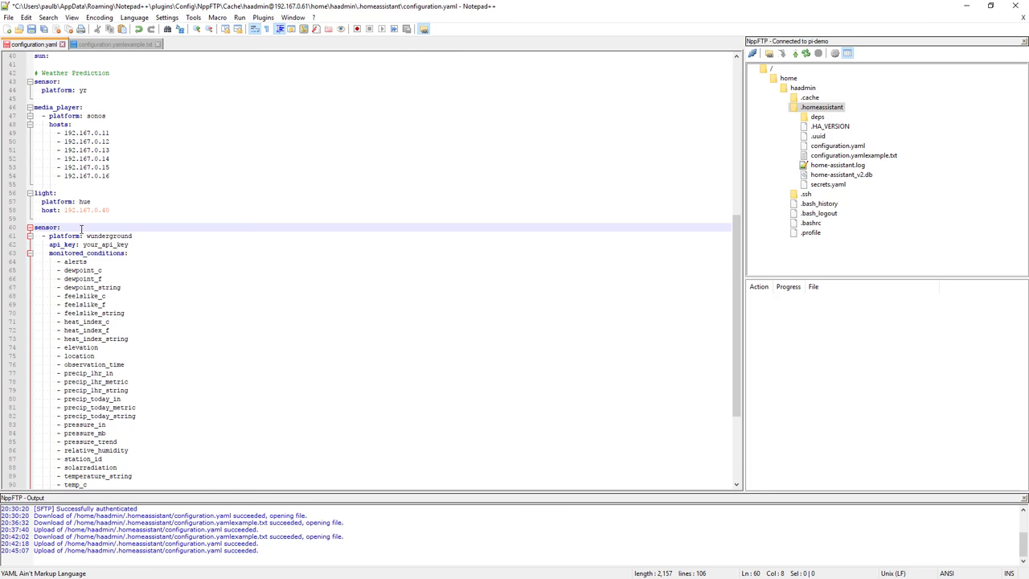
{"action": "key", "text": "Return"}
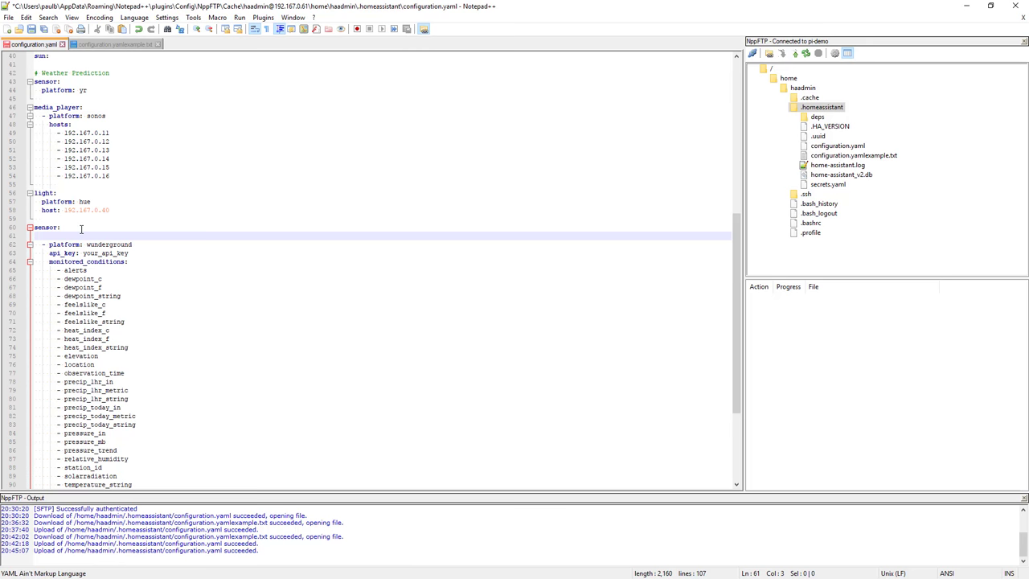
{"action": "type", "text": "-"}
{"action": "key", "text": "ctrl+v"}
{"action": "left_click", "coordinate": [56, 235]}
{"action": "key", "text": "BackSpace"}
{"action": "key", "text": "BackSpace"}
{"action": "left_click", "coordinate": [32, 30]}
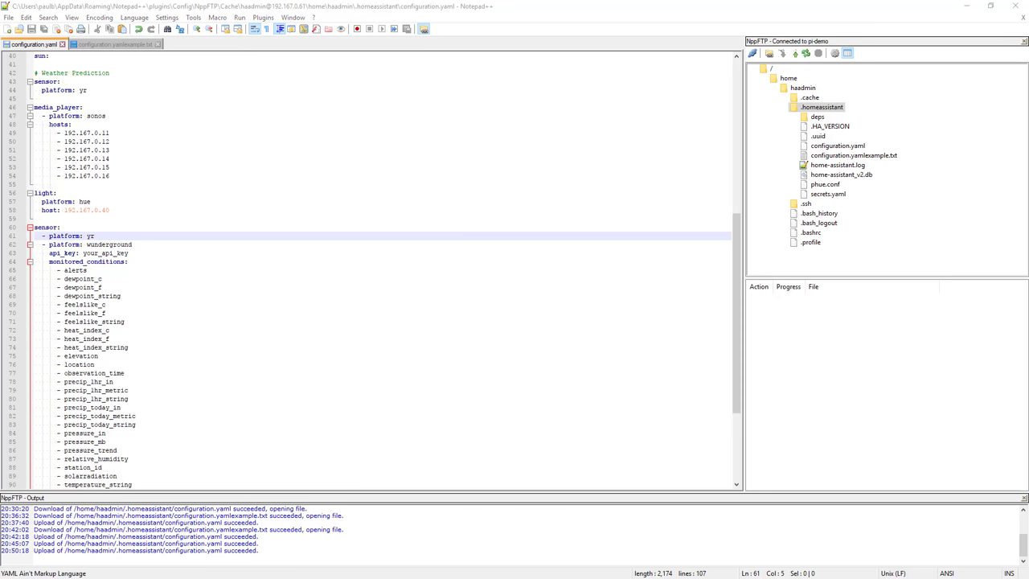
Switch to the SSH terminal, run hass --script check_config, and examine the line numbers it reports for configuration.yaml
{"action": "left_click_drag", "start_coordinate": [0, 160], "coordinate": [667, 94]}
{"action": "key", "text": "Up"}
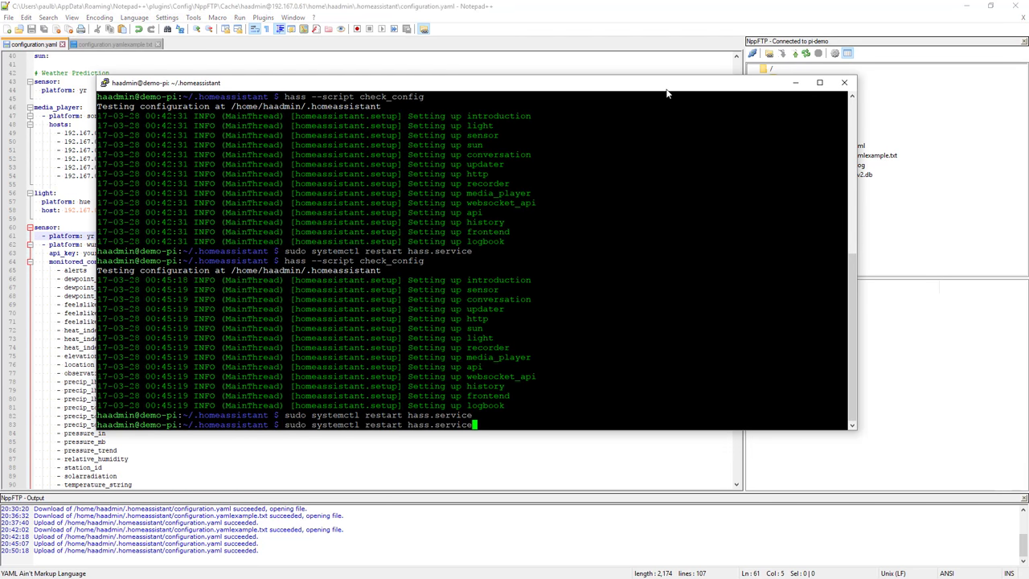
{"action": "key", "text": "Up"}
{"action": "key", "text": "Return"}
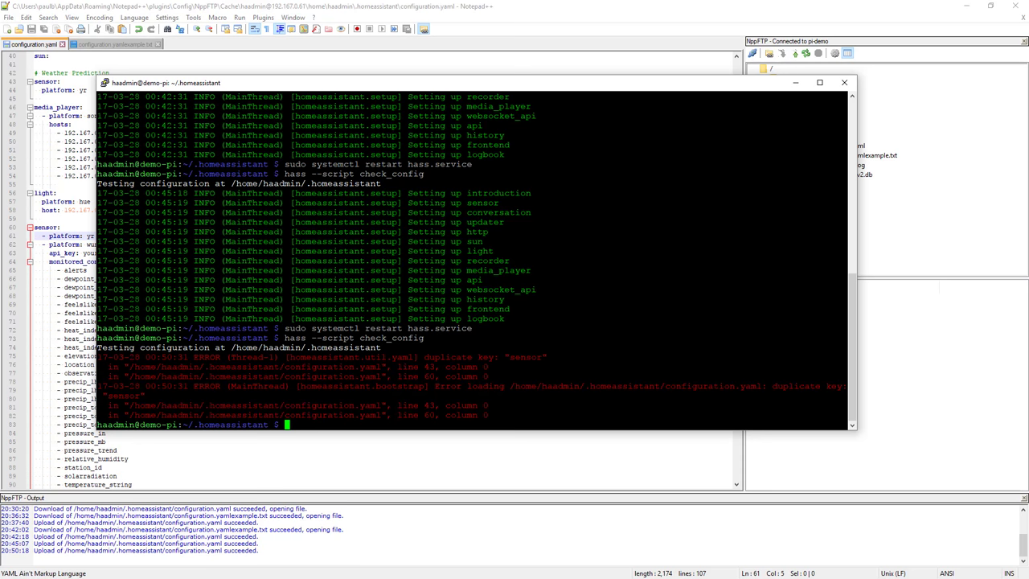
{"action": "key", "text": "super+Down"}
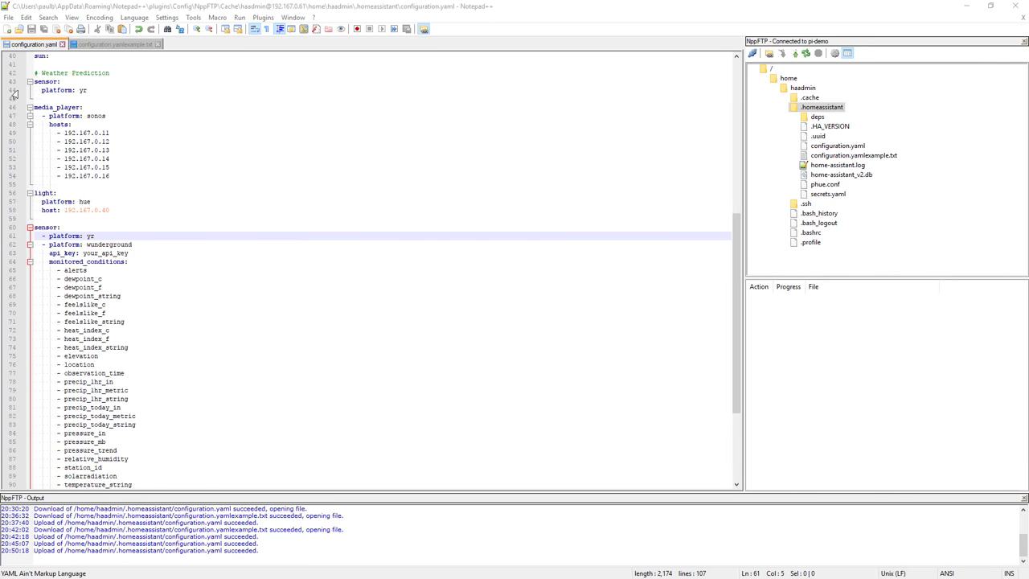
{"action": "key", "text": "alt+Tab"}
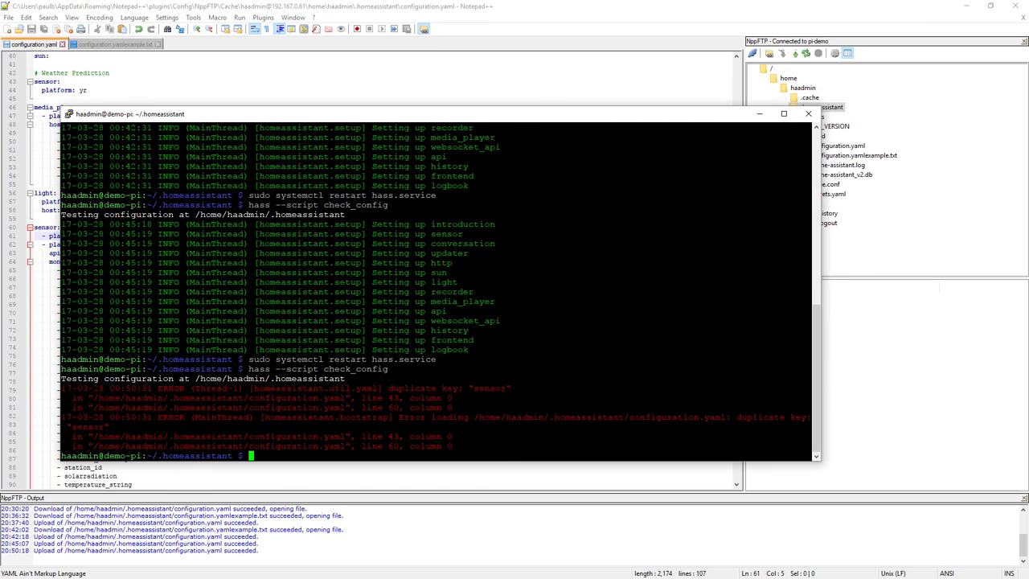
{"action": "left_click_drag", "start_coordinate": [361, 397], "coordinate": [453, 406]}
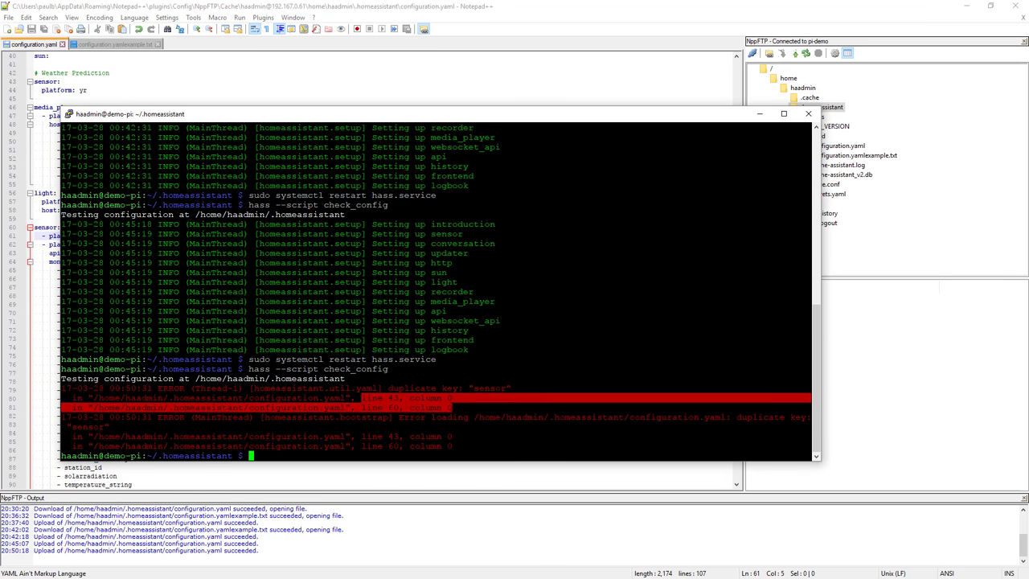
Comment out the original sensor: and platform: yr lines under Weather Prediction in configuration.yaml with #, and save the file
{"action": "key", "text": "alt+Tab"}
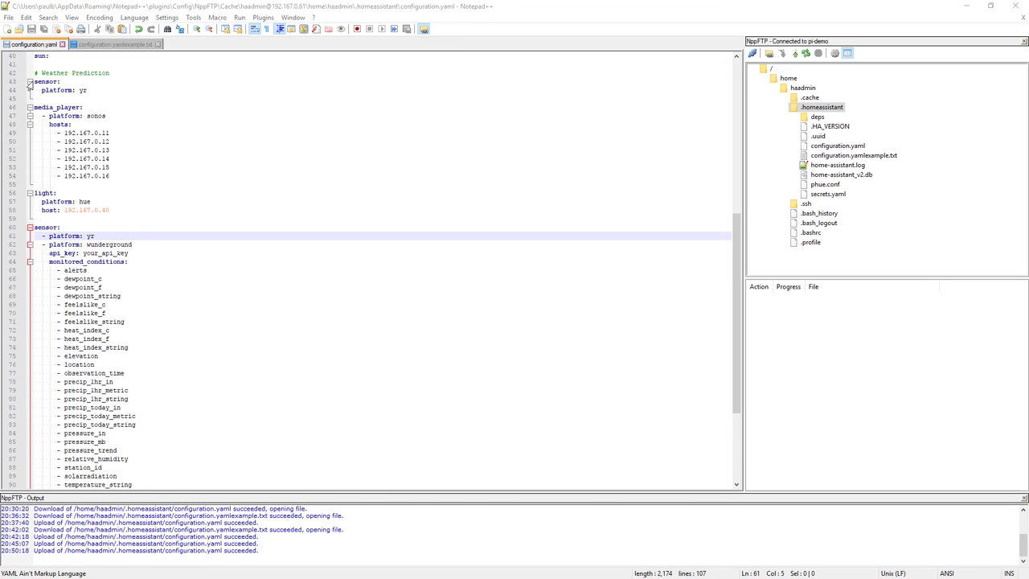
{"action": "left_click_drag", "start_coordinate": [33, 82], "coordinate": [84, 95]}
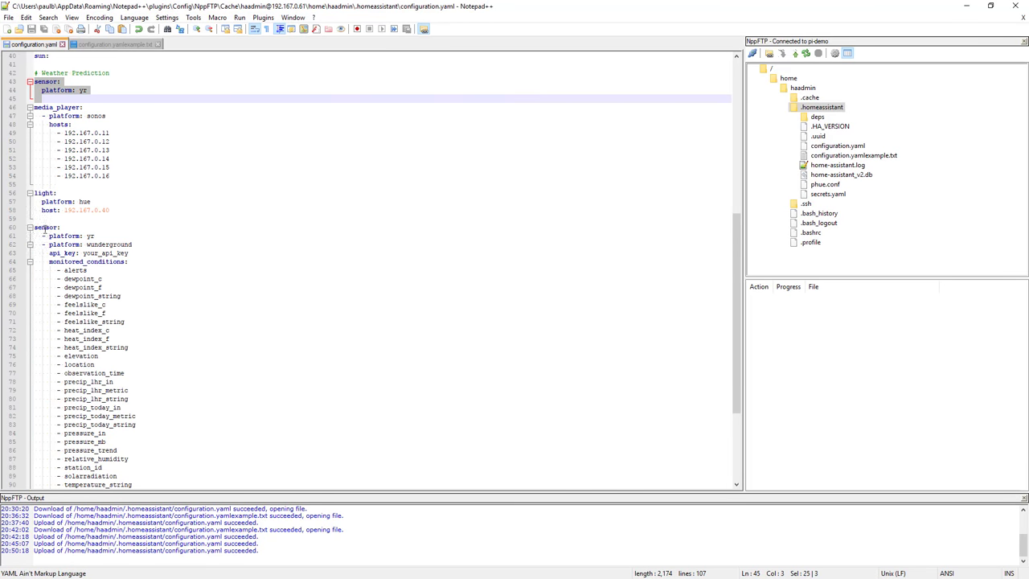
{"action": "left_click", "coordinate": [162, 234]}
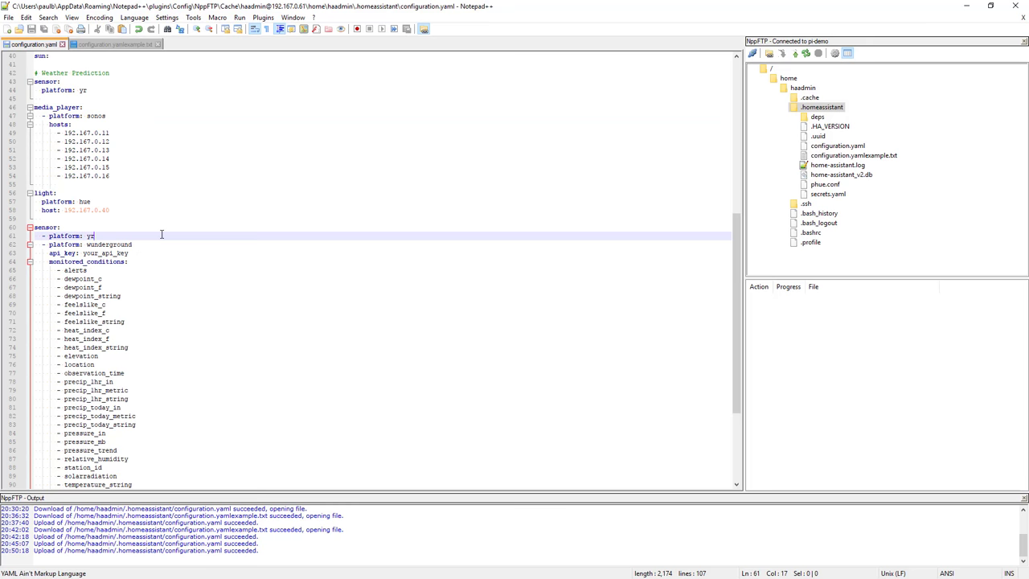
{"action": "left_click", "coordinate": [35, 82]}
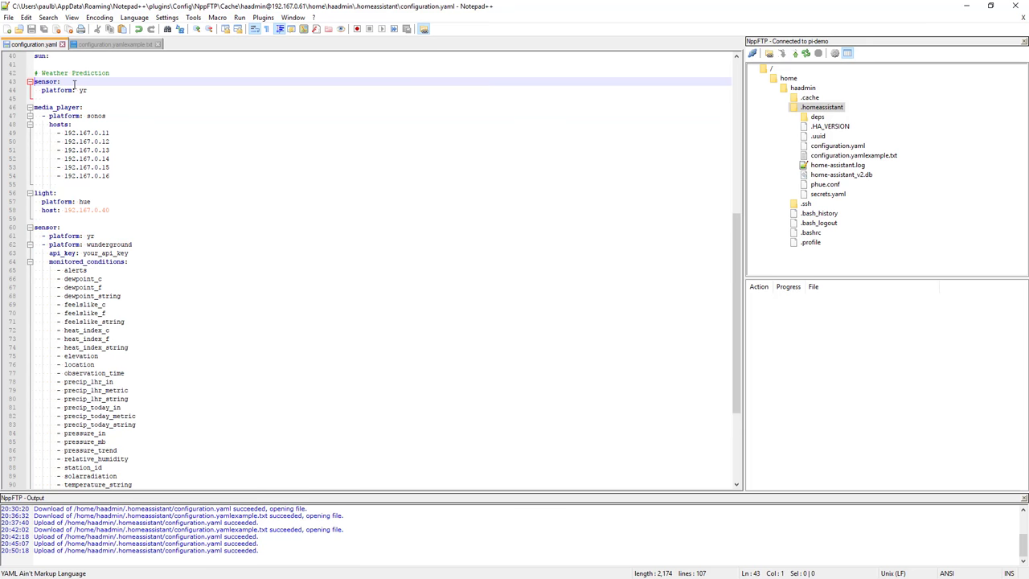
{"action": "type", "text": "#"}
{"action": "key", "text": "Down"}
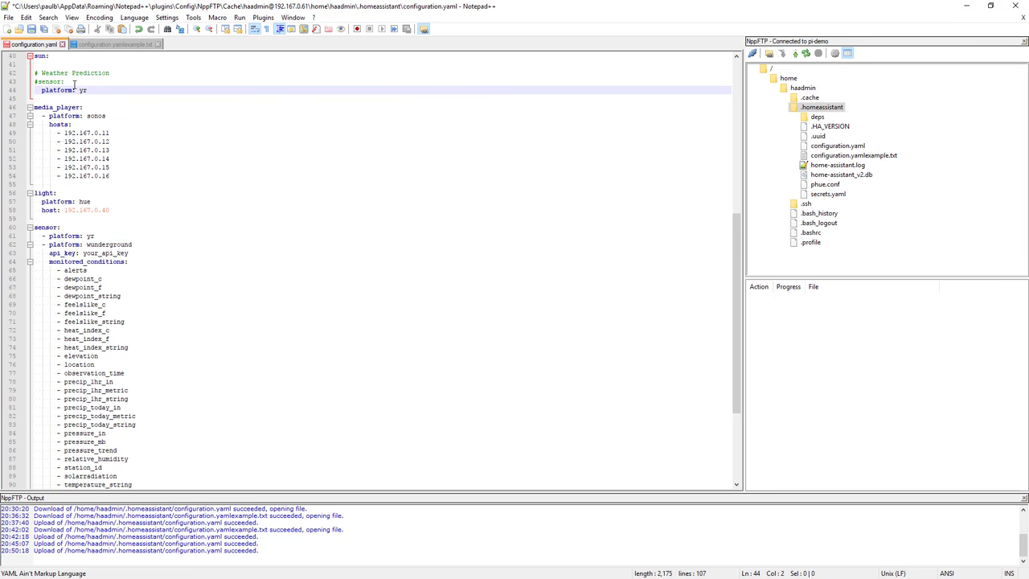
{"action": "type", "text": "#"}
{"action": "left_click", "coordinate": [145, 166]}
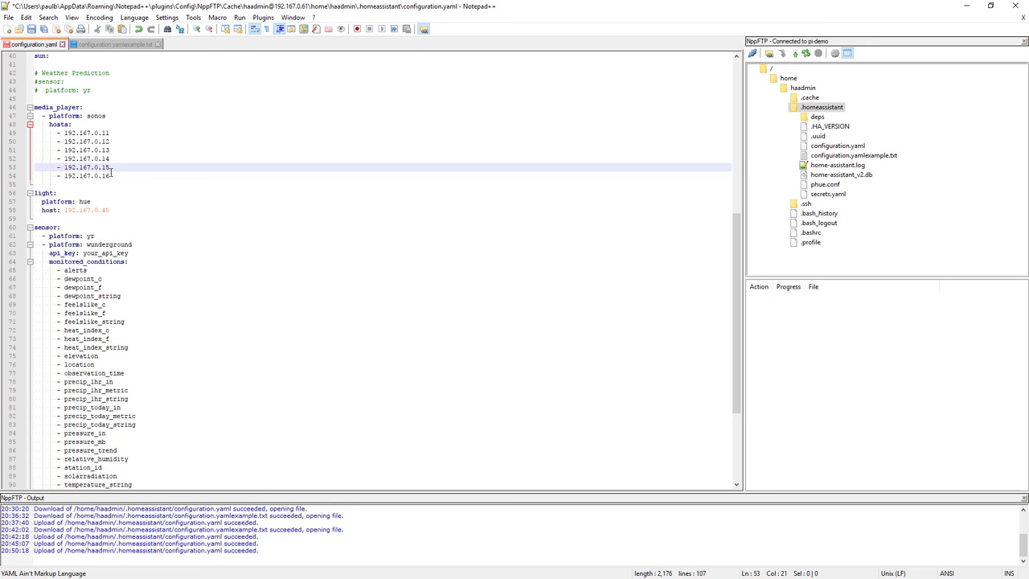
{"action": "left_click", "coordinate": [33, 31]}
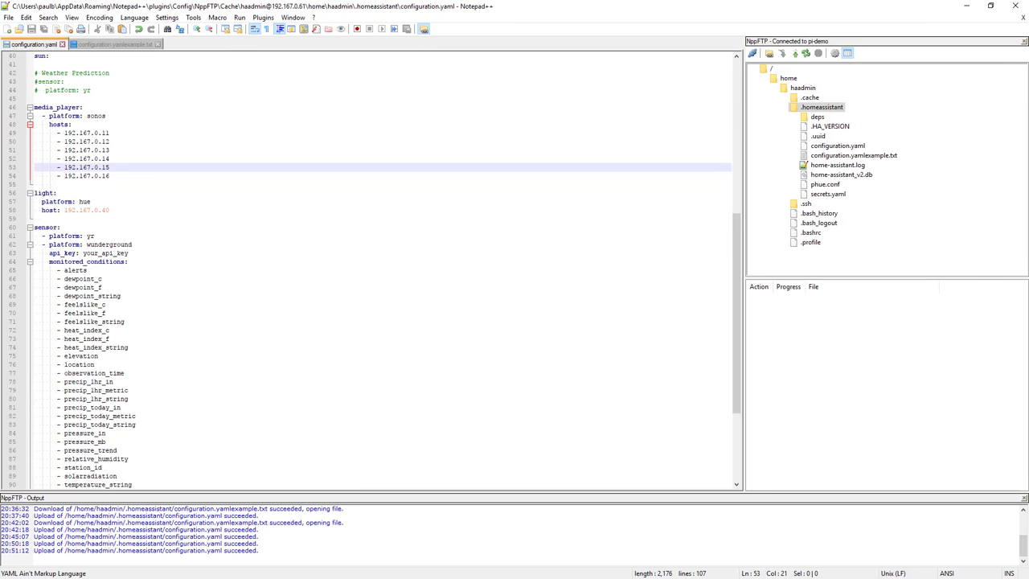
Repeat the hass --script check_config test in the terminal and restart Home Assistant with sudo systemctl restart hass.service
{"action": "key", "text": "alt+Tab"}
{"action": "key", "text": "Up"}
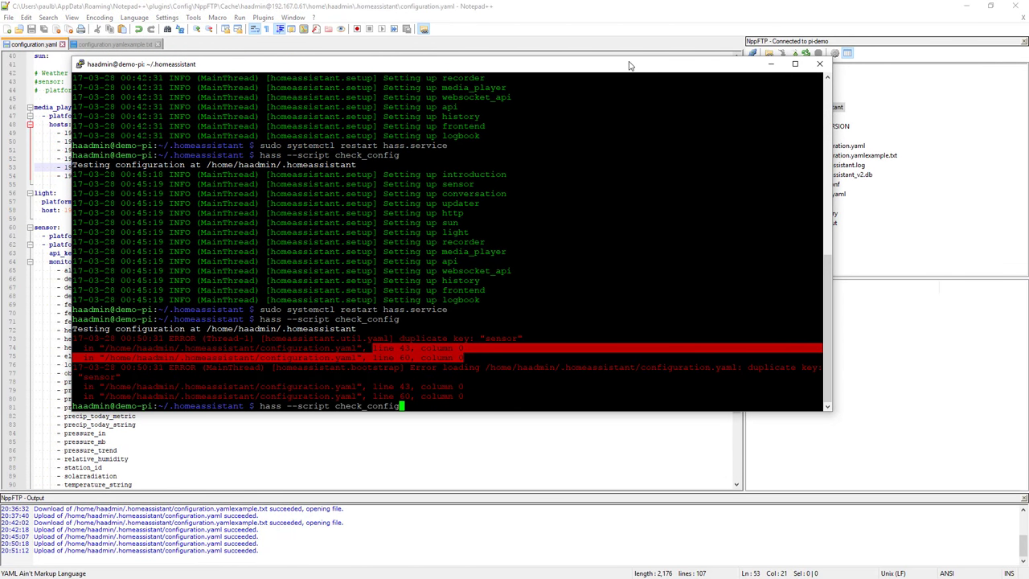
{"action": "key", "text": "Return"}
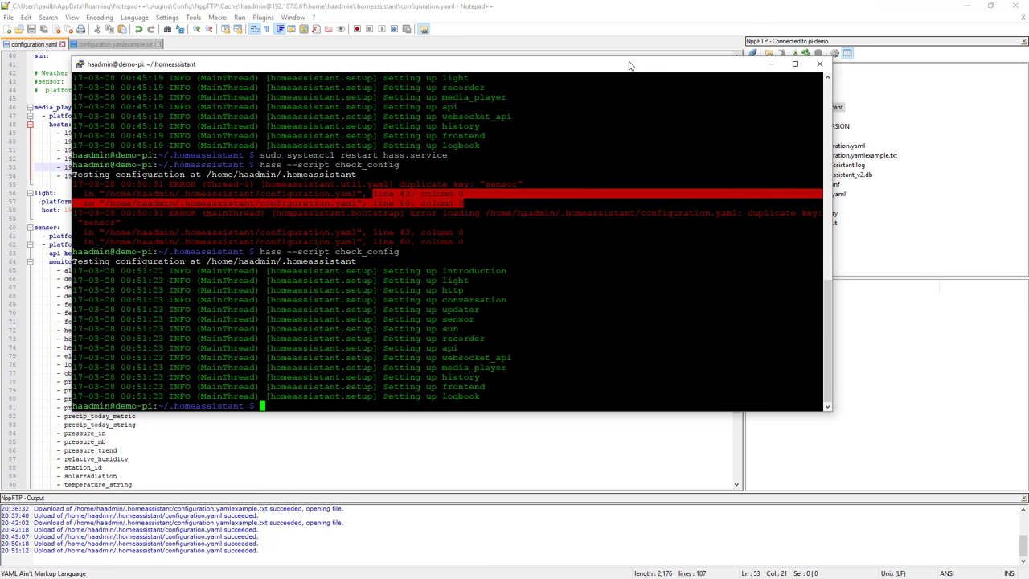
{"action": "key", "text": "Up"}
{"action": "key", "text": "Up"}
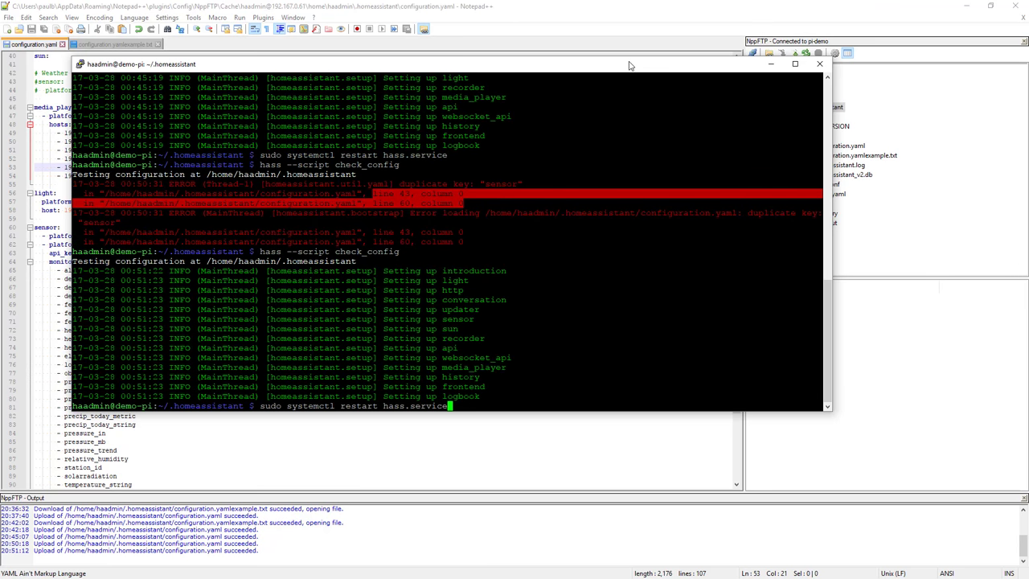
{"action": "key", "text": "Return"}
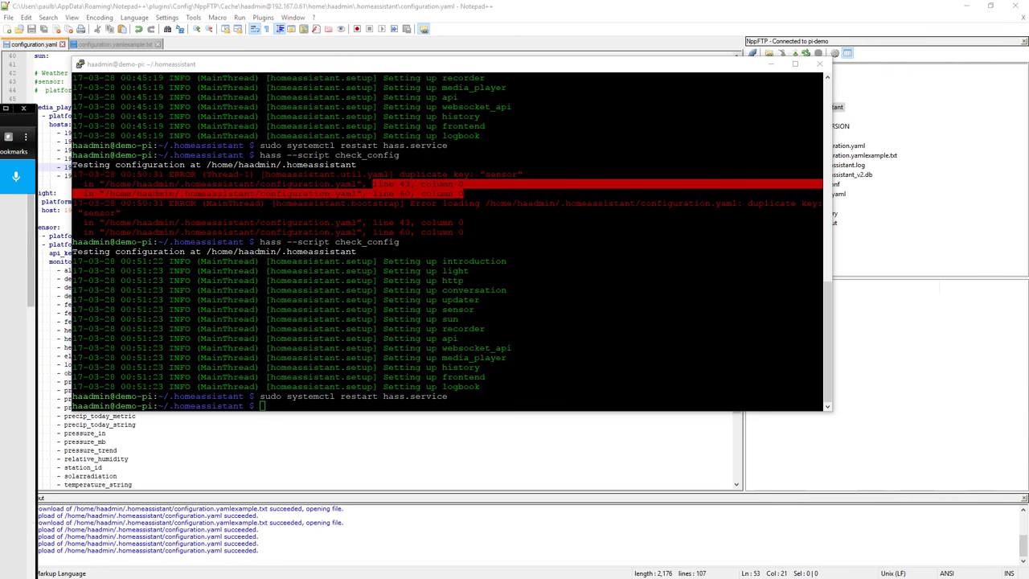
{"action": "key", "text": "alt+Tab"}
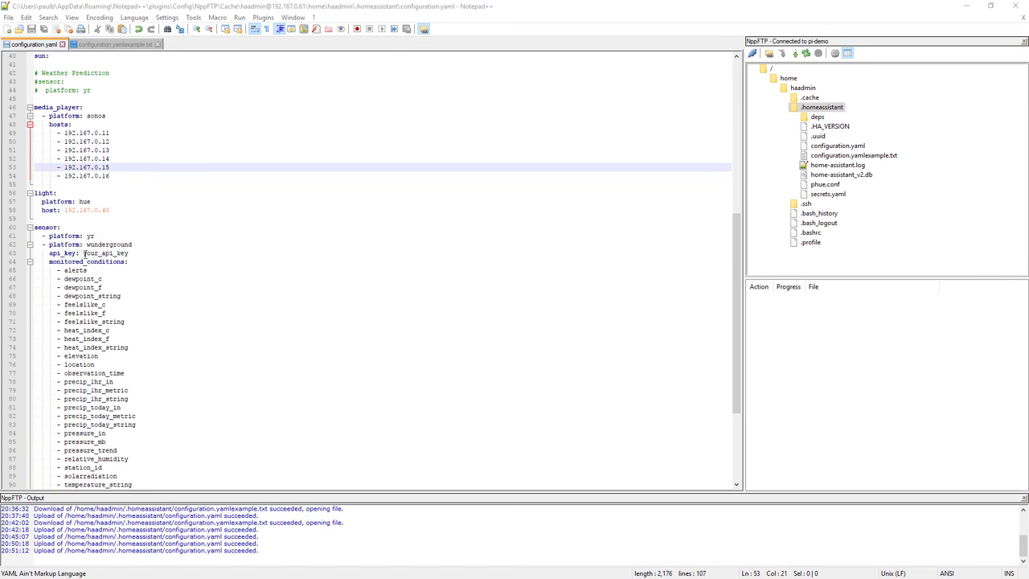
{"action": "left_click_drag", "start_coordinate": [81, 253], "coordinate": [129, 253]}
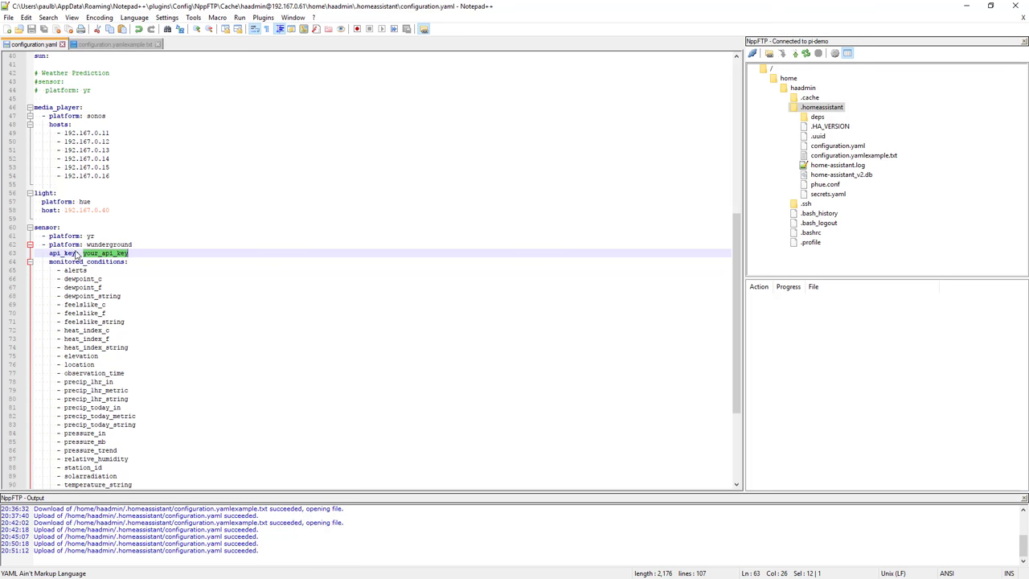
{"action": "key", "text": "alt+Tab"}
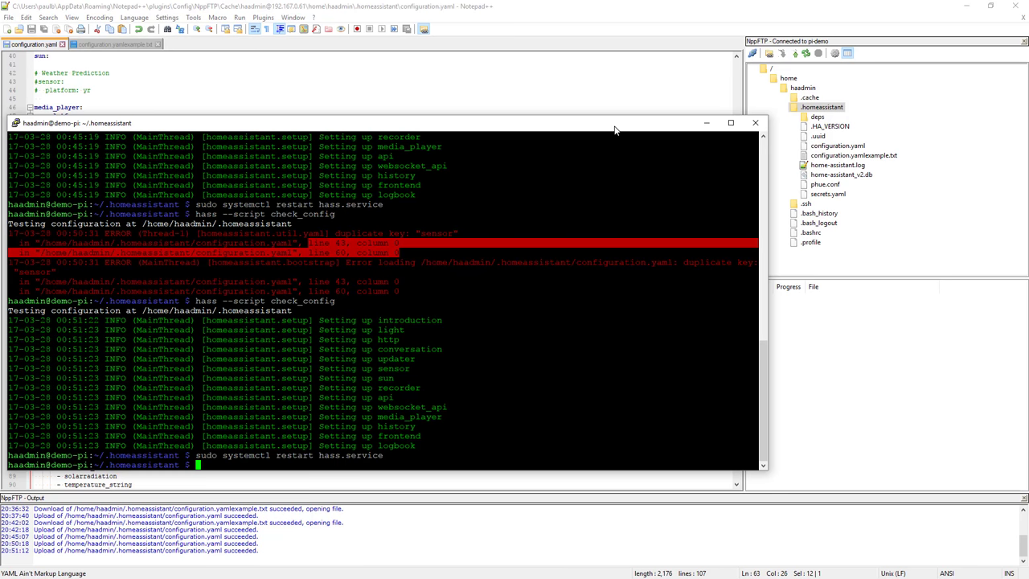
{"action": "left_click", "coordinate": [705, 122]}
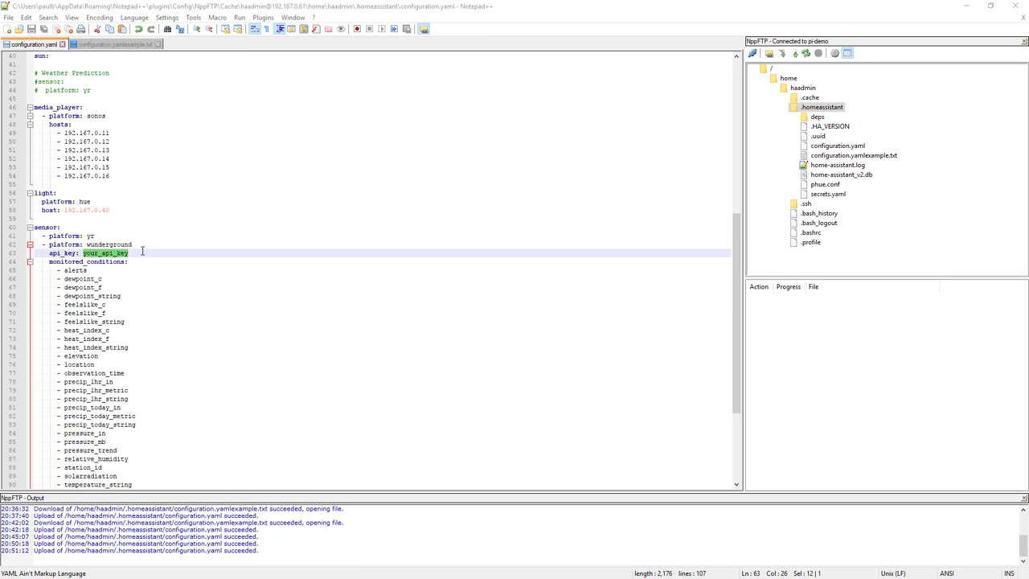
Replace the your_api_key placeholder in configuration.yaml with the !secret WUnderground_API reference copied from configuration.yamlexample.txt, and save the file
{"action": "left_click", "coordinate": [121, 44]}
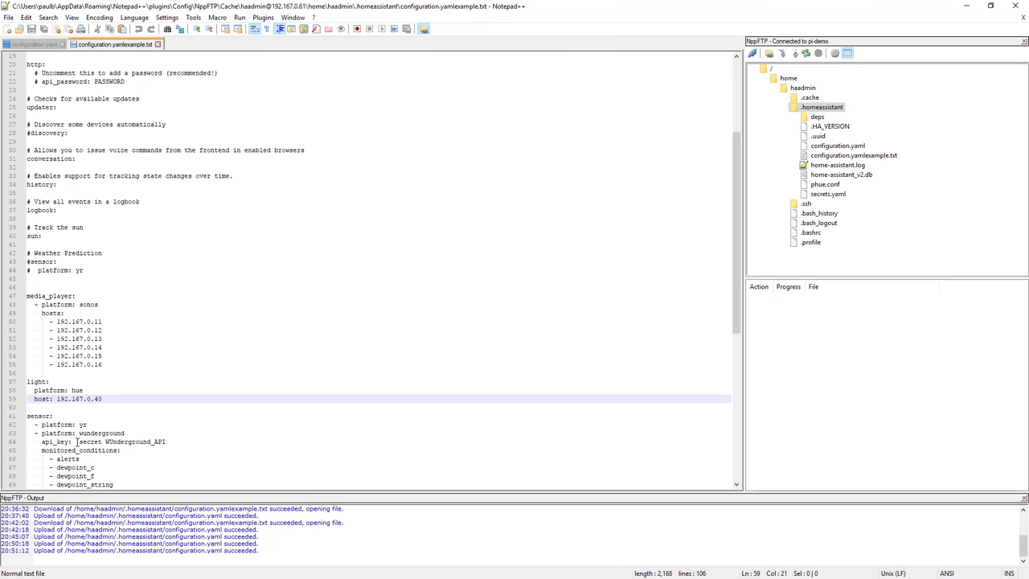
{"action": "left_click_drag", "start_coordinate": [76, 442], "coordinate": [169, 440]}
{"action": "key", "text": "ctrl+c"}
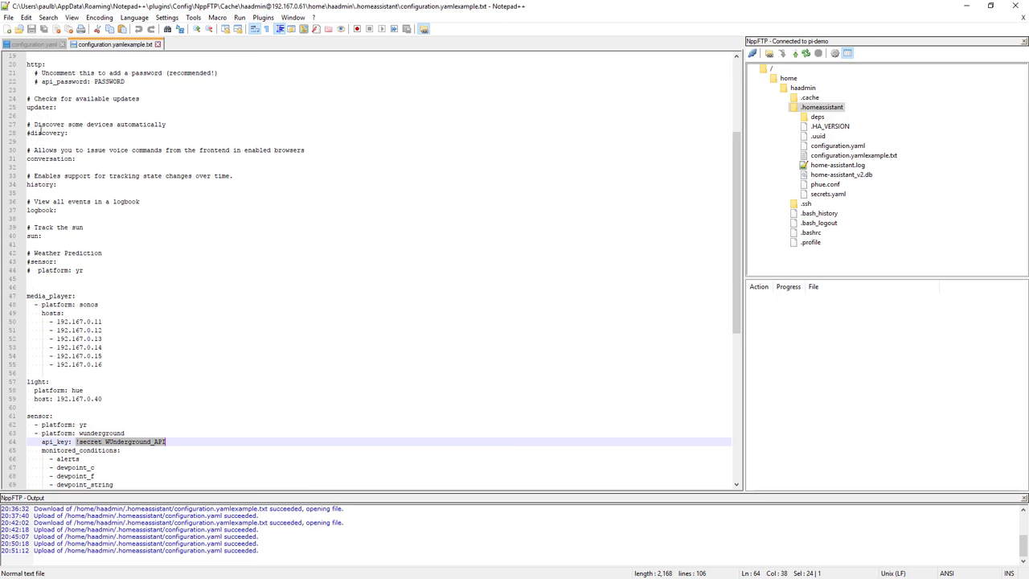
{"action": "left_click", "coordinate": [32, 44]}
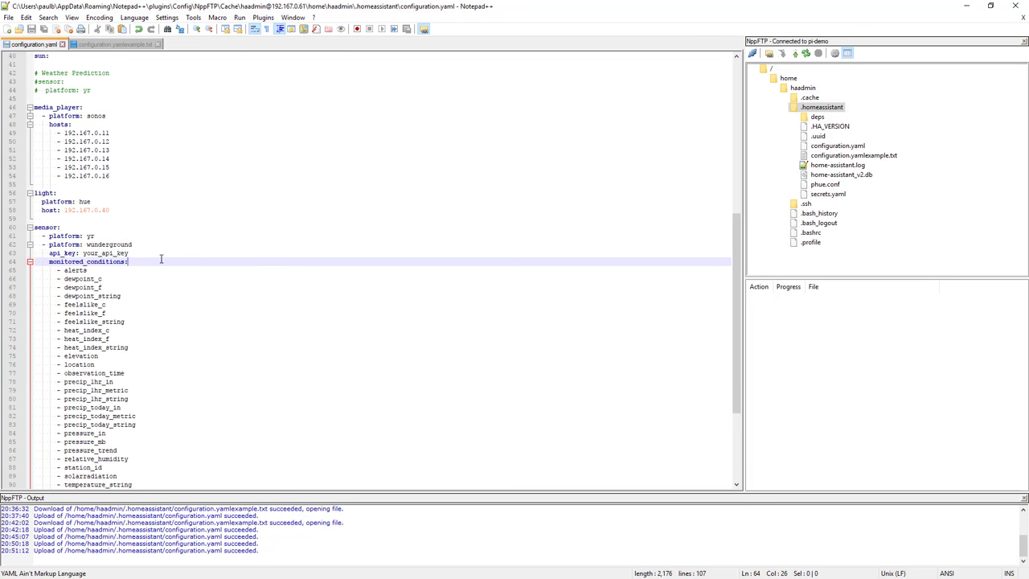
{"action": "left_click_drag", "start_coordinate": [83, 254], "coordinate": [129, 253]}
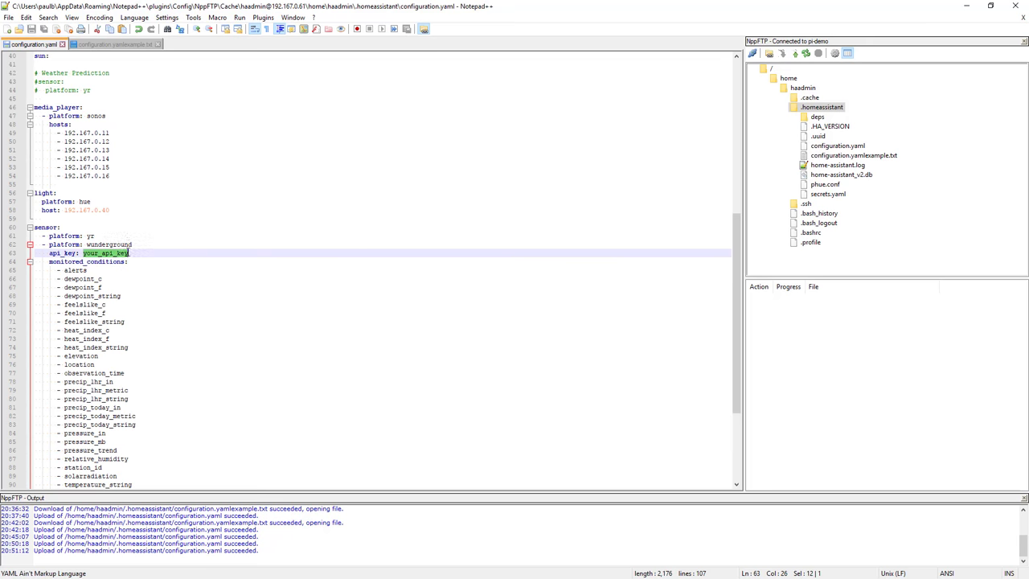
{"action": "key", "text": "ctrl+v"}
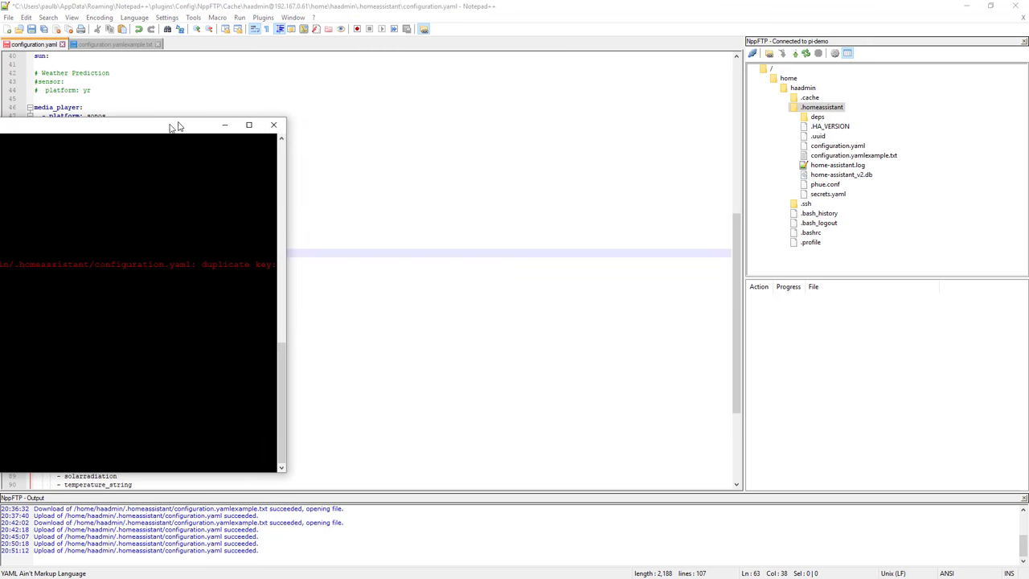
{"action": "left_click", "coordinate": [46, 29]}
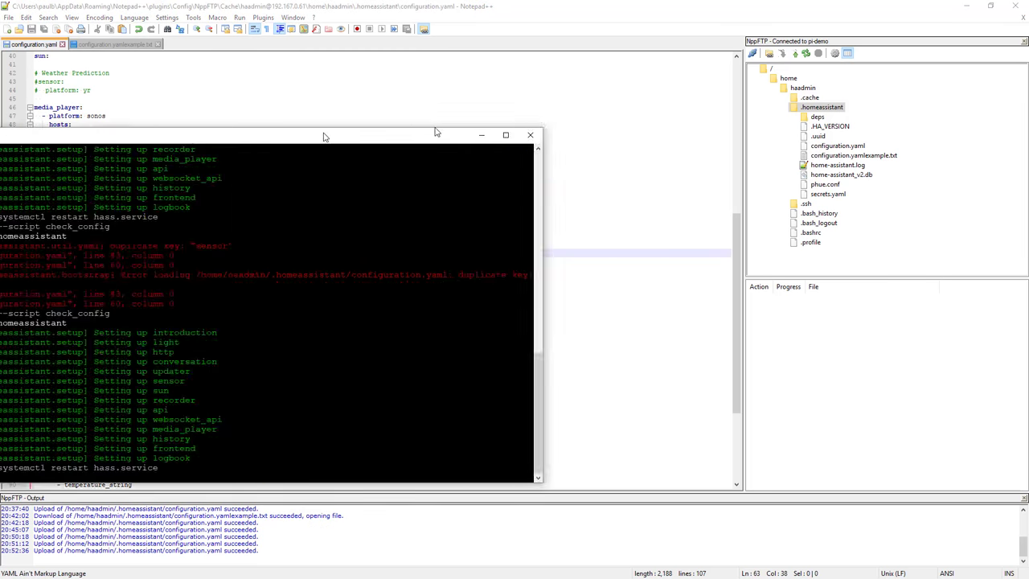
Bring the SSH terminal fully into view and run hass --script check_config on the saved configuration
{"action": "left_click_drag", "start_coordinate": [324, 136], "coordinate": [679, 77]}
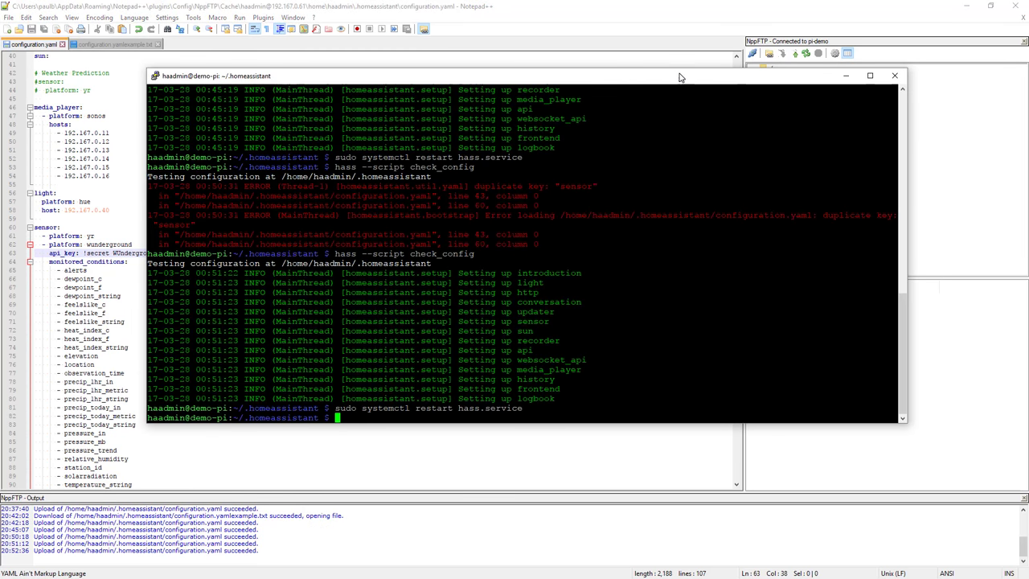
{"action": "key", "text": "Up"}
{"action": "key", "text": "Up"}
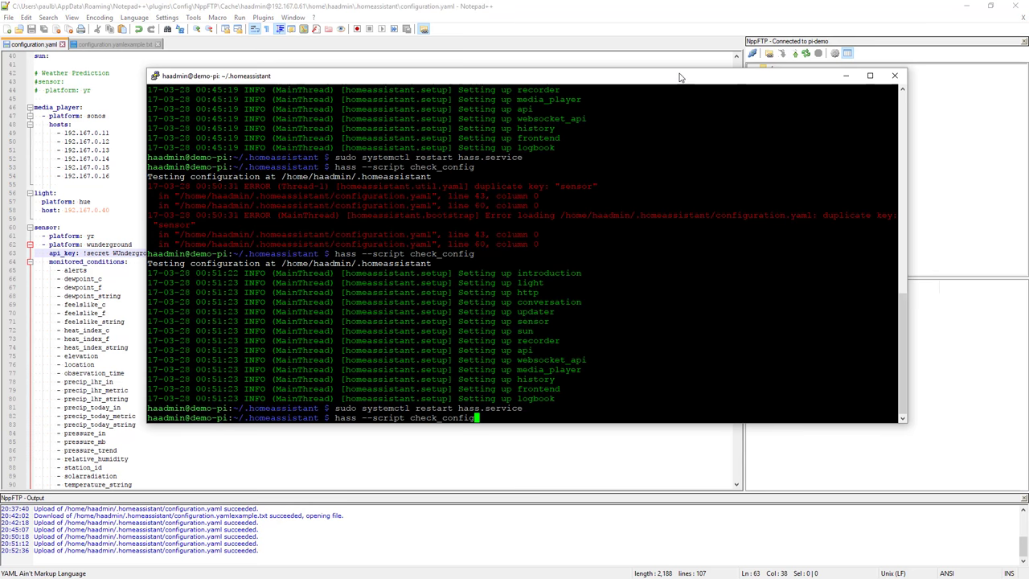
{"action": "key", "text": "Return"}
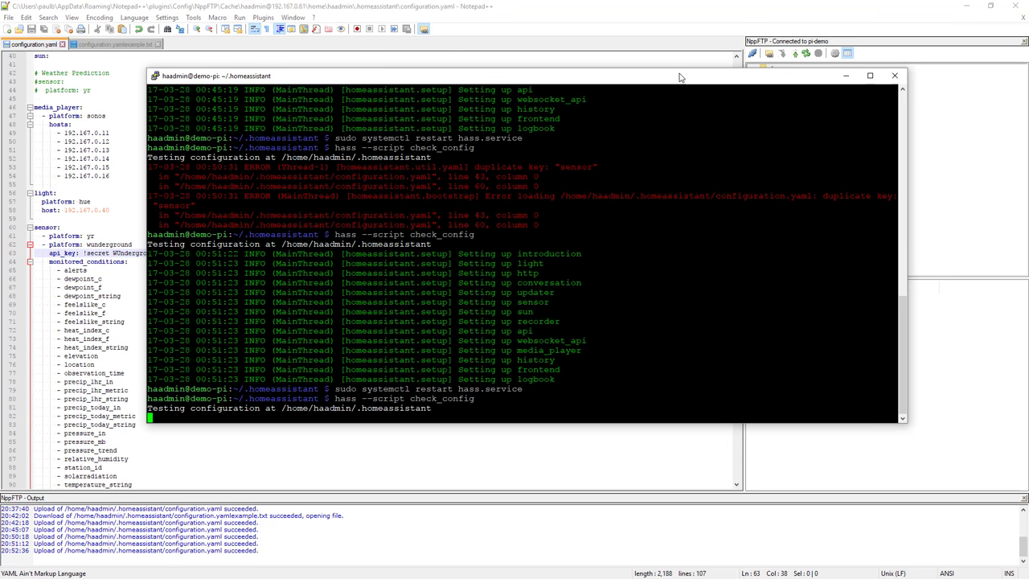
Restart Home Assistant with sudo systemctl restart hass.service and view the maximized Home Assistant states page in the browser
{"action": "key", "text": "Up"}
{"action": "key", "text": "Up"}
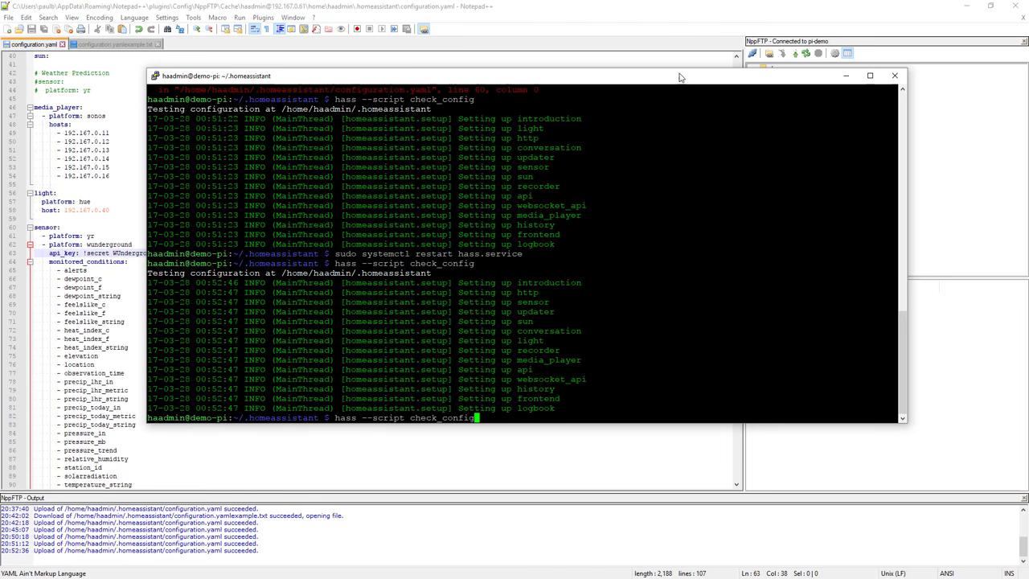
{"action": "key", "text": "Return"}
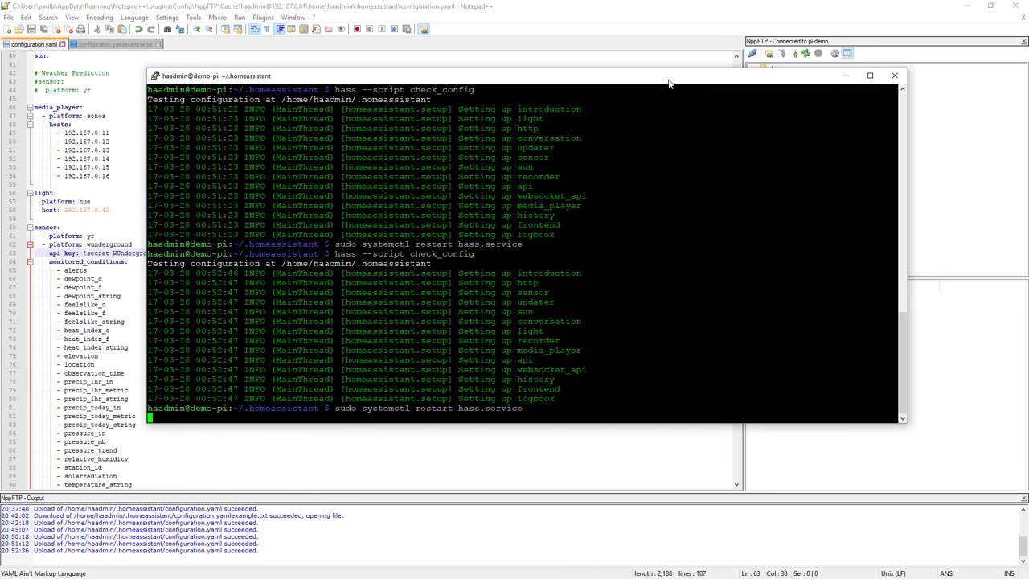
{"action": "left_click", "coordinate": [846, 75]}
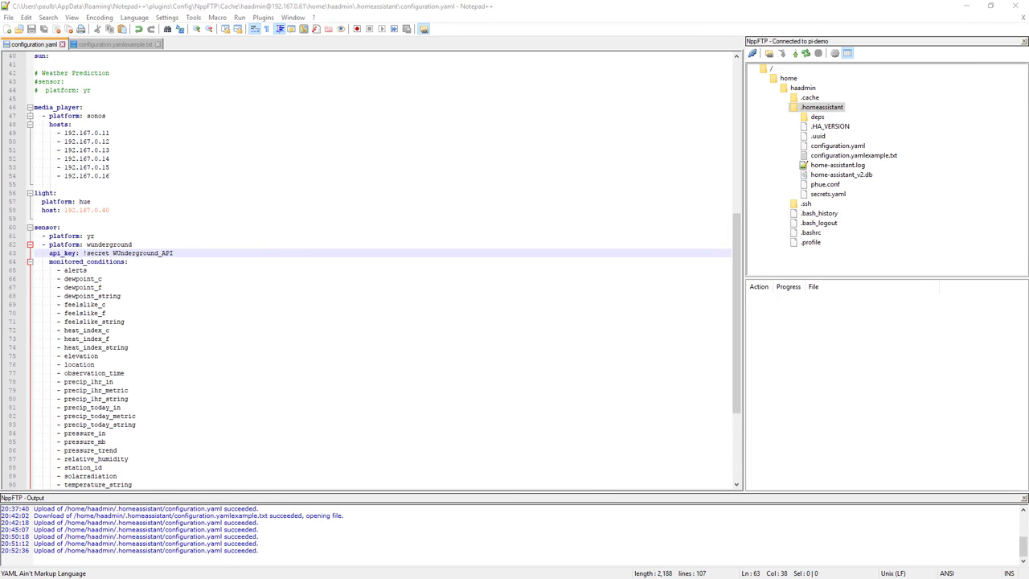
{"action": "key", "text": "alt+Tab"}
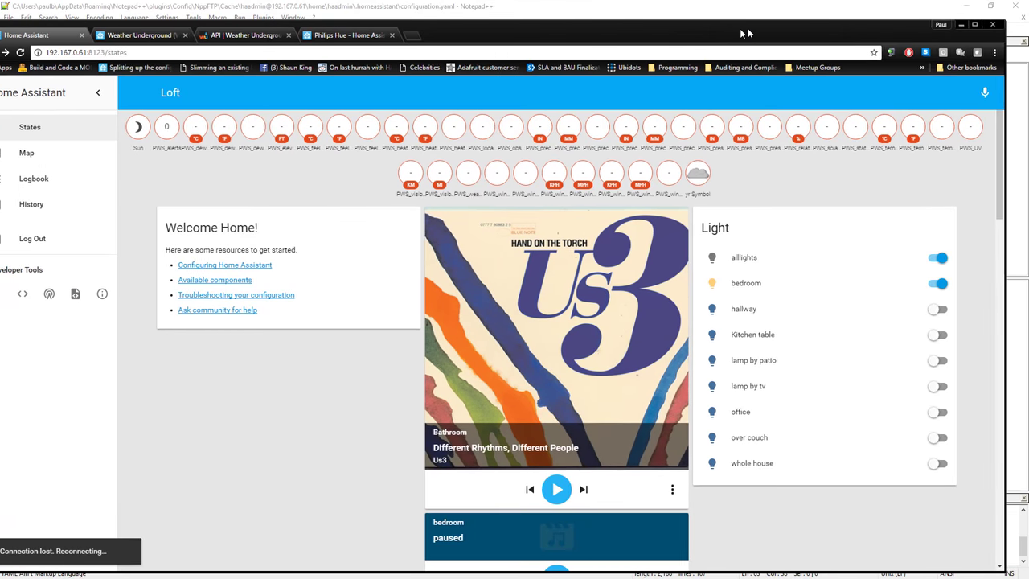
{"action": "double_click", "coordinate": [757, 28]}
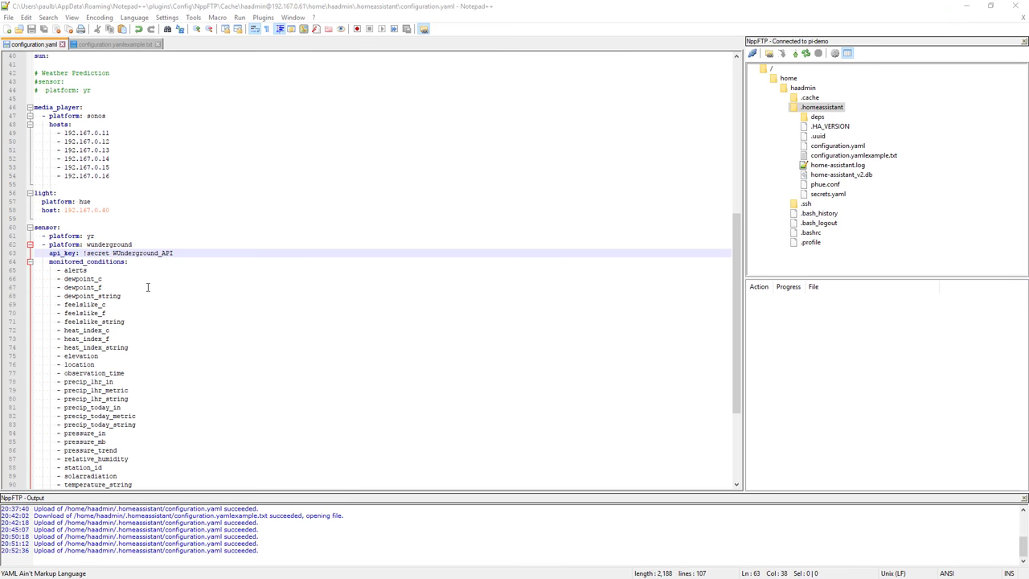
Delete the Celsius entries dewpoint_c, feelslike_c and heat_index_c from the wunderground monitored_conditions in configuration.yaml
{"action": "left_click", "coordinate": [114, 279]}
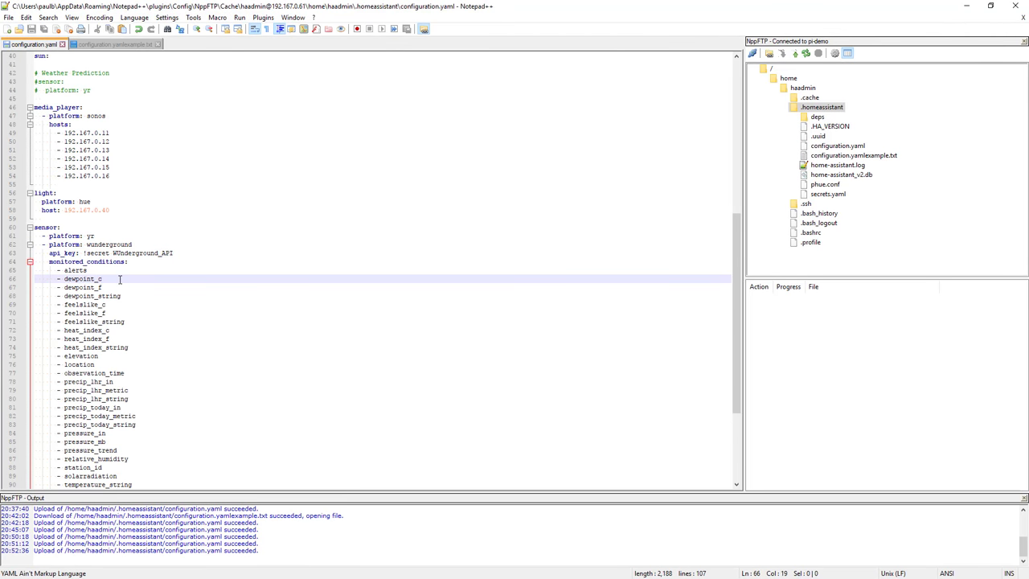
{"action": "left_click_drag", "start_coordinate": [119, 279], "coordinate": [27, 280]}
{"action": "key", "text": "BackSpace"}
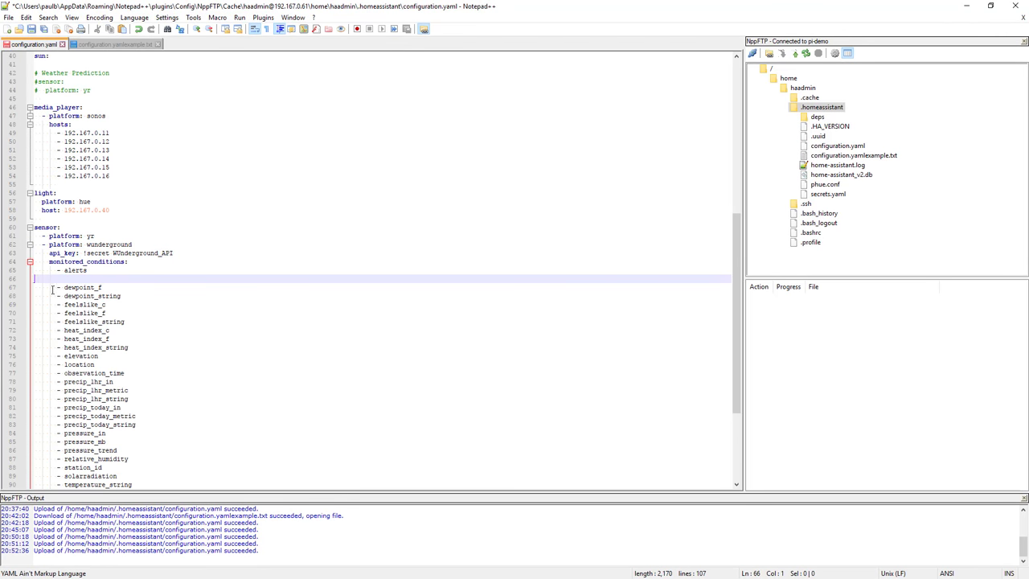
{"action": "key", "text": "Delete"}
{"action": "left_click_drag", "start_coordinate": [106, 296], "coordinate": [34, 296]}
{"action": "key", "text": "BackSpace"}
{"action": "key", "text": "Delete"}
{"action": "left_click_drag", "start_coordinate": [117, 315], "coordinate": [28, 314]}
{"action": "key", "text": "BackSpace"}
{"action": "key", "text": "Delete"}
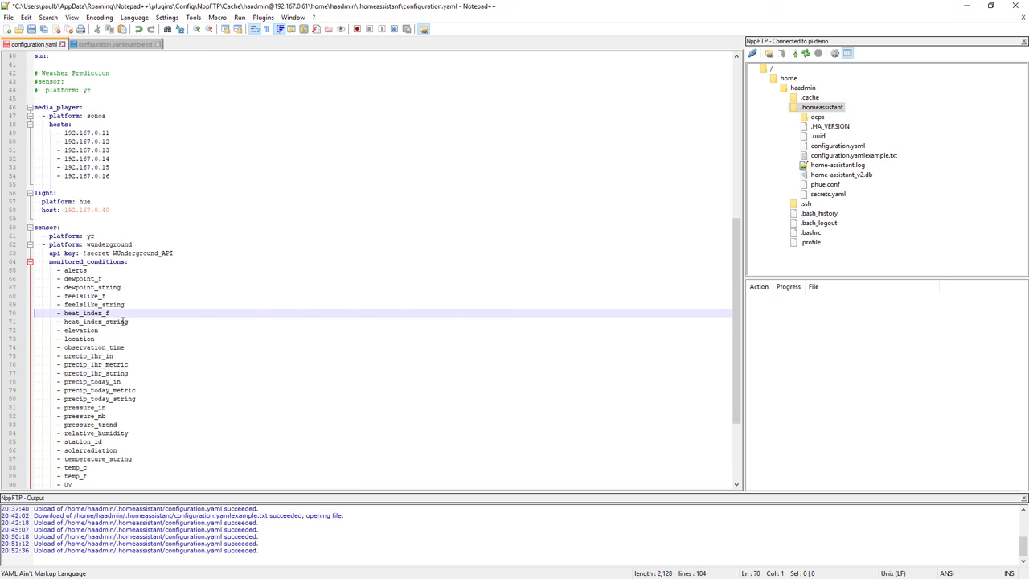
Delete the feelslike_string and heat_index_string entries from monitored_conditions
{"action": "left_click_drag", "start_coordinate": [129, 308], "coordinate": [25, 305]}
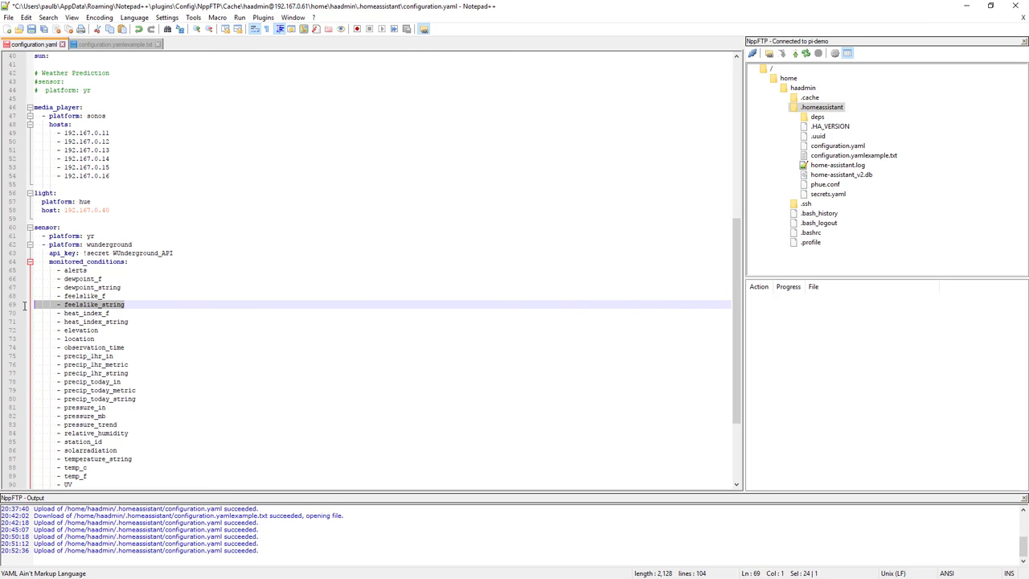
{"action": "key", "text": "BackSpace"}
{"action": "key", "text": "Delete"}
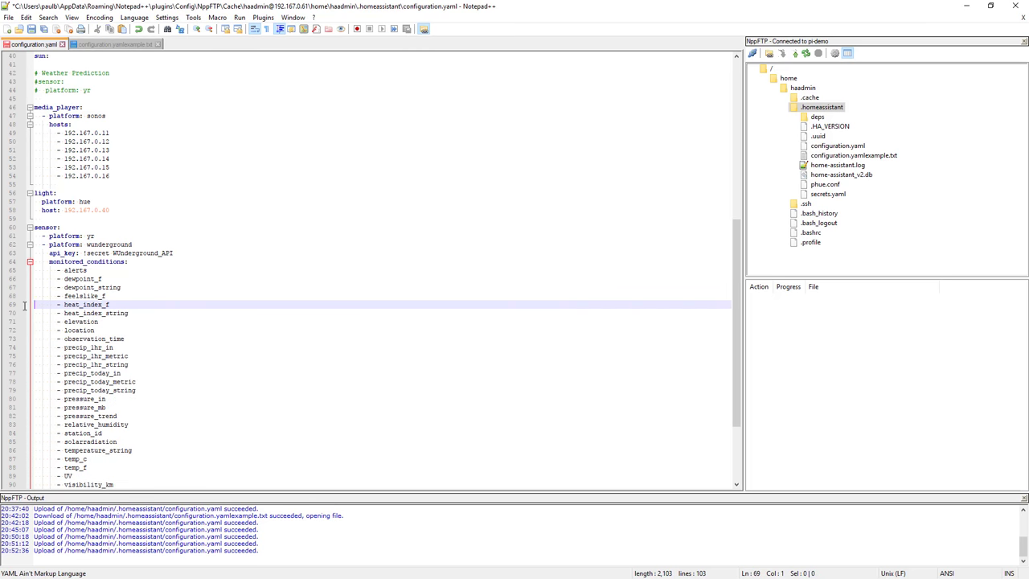
{"action": "left_click", "coordinate": [143, 314]}
{"action": "left_click", "coordinate": [27, 313], "text": "shift"}
{"action": "key", "text": "BackSpace"}
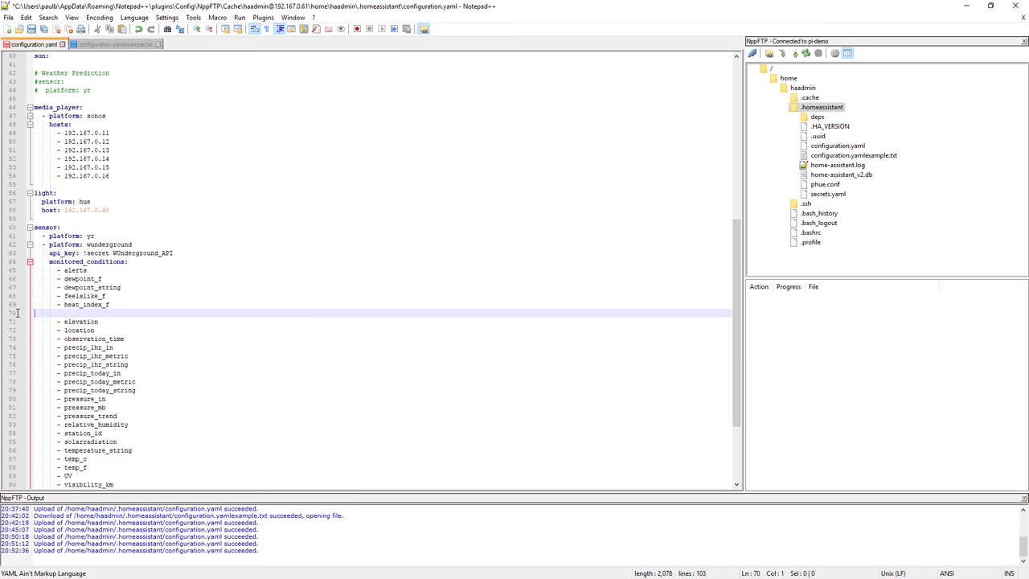
{"action": "key", "text": "Delete"}
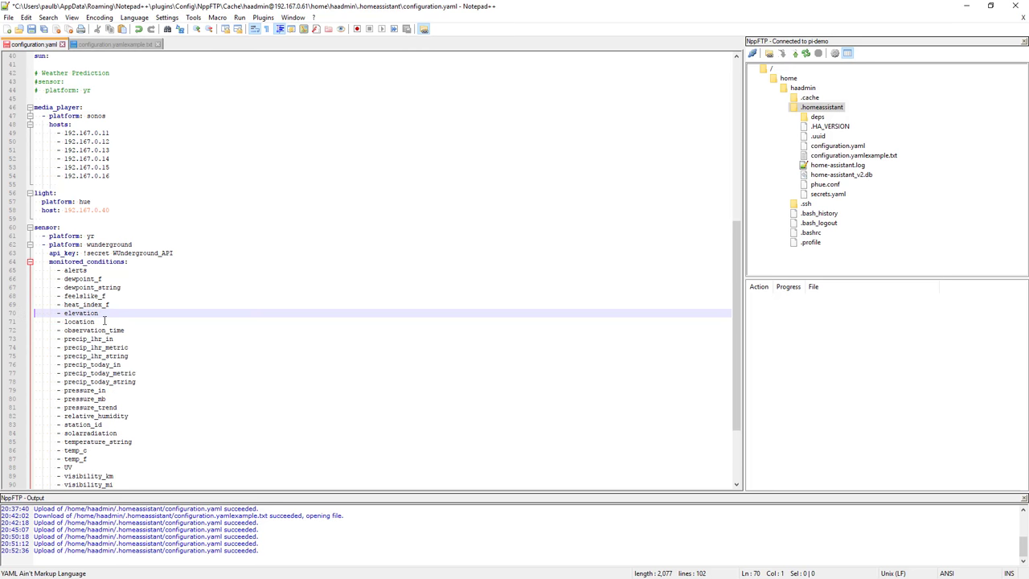
Remove the location and observation_time lines from the monitored_conditions list
{"action": "key", "text": "Down"}
{"action": "key", "text": "shift+End"}
{"action": "key", "text": "BackSpace"}
{"action": "key", "text": "Delete"}
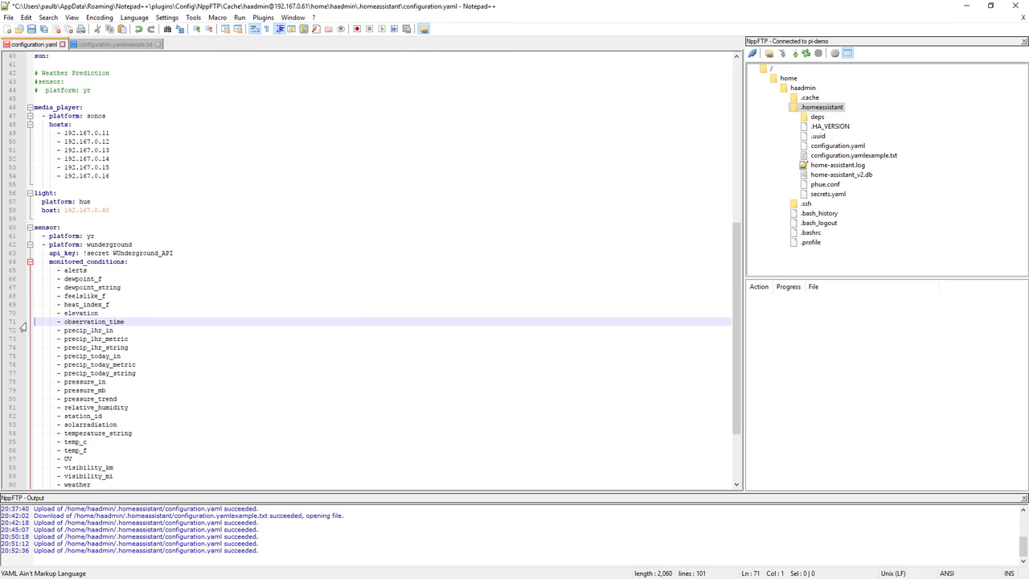
{"action": "left_click", "coordinate": [135, 322]}
{"action": "key", "text": "shift+Home"}
{"action": "key", "text": "shift+Home"}
{"action": "key", "text": "BackSpace"}
{"action": "key", "text": "Delete"}
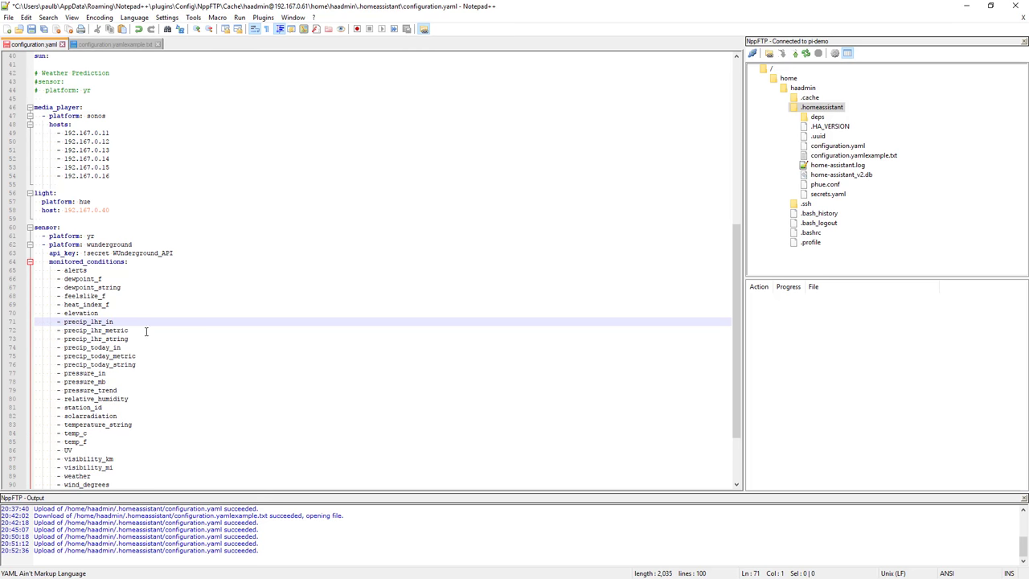
Remove precip_1hr_metric and the block from precip_today_metric through pressure_trend from monitored_conditions, leaving no blank lines
{"action": "scroll", "coordinate": [141, 326], "scroll_direction": "down", "scroll_amount": 1}
{"action": "left_click", "coordinate": [135, 303]}
{"action": "key", "text": "shift+Home"}
{"action": "key", "text": "shift+Home"}
{"action": "key", "text": "BackSpace"}
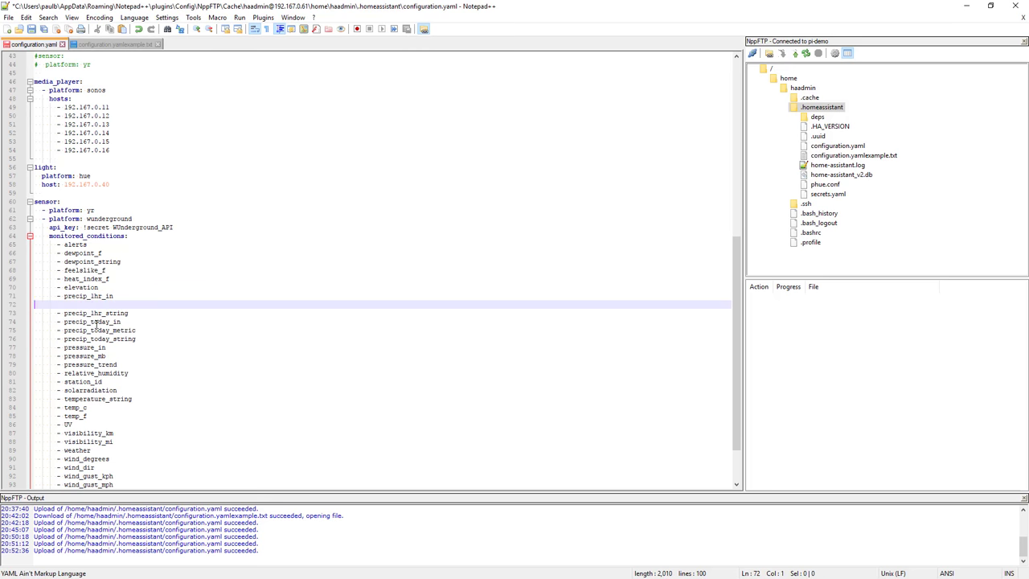
{"action": "key", "text": "Delete"}
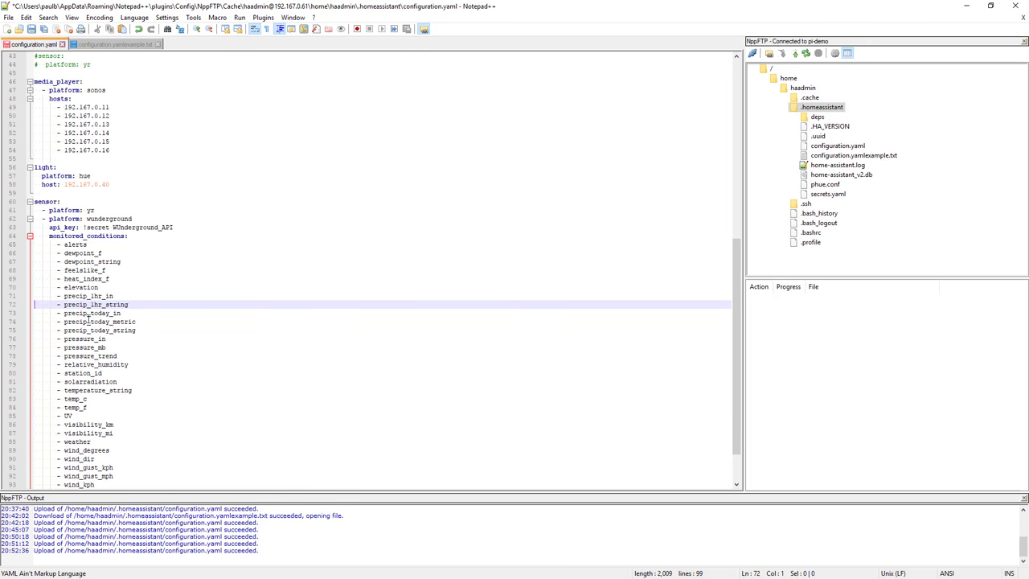
{"action": "left_click_drag", "start_coordinate": [37, 320], "coordinate": [151, 355]}
{"action": "key", "text": "Delete"}
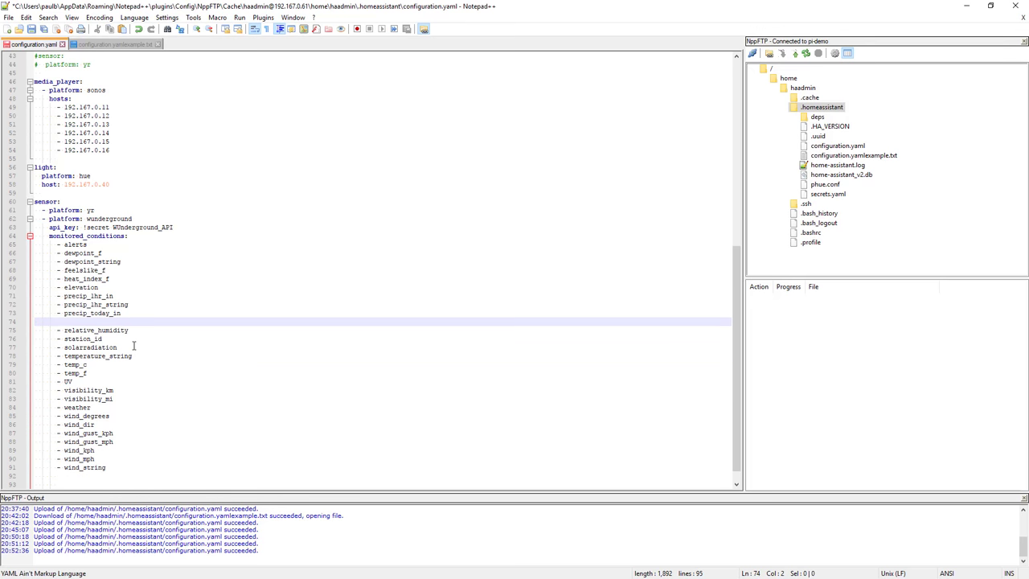
{"action": "key", "text": "BackSpace"}
{"action": "key", "text": "BackSpace"}
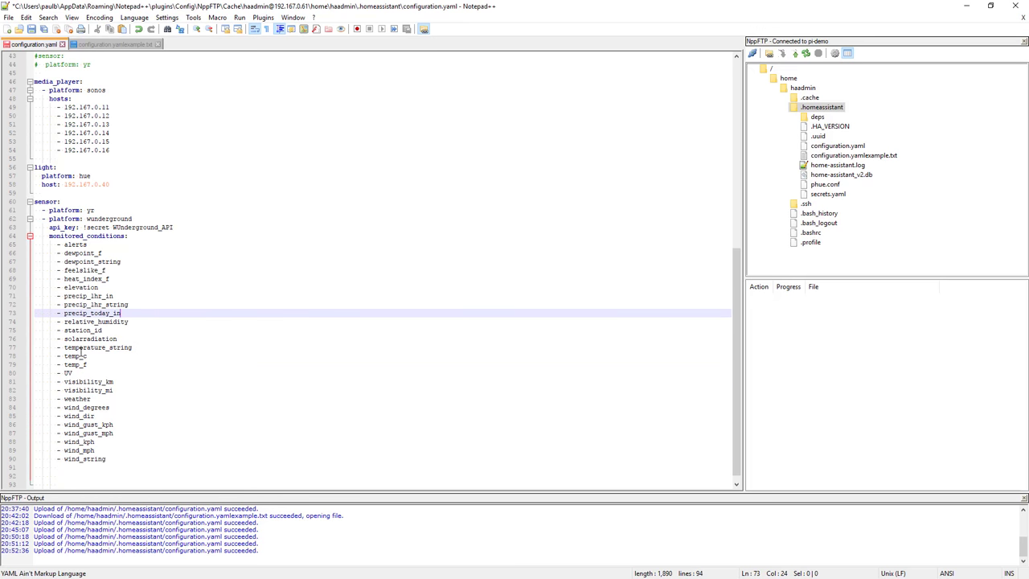
Delete the station_id, solarradiation, temperature_string and temp_c entries between relative_humidity and temp_f
{"action": "left_click_drag", "start_coordinate": [34, 340], "coordinate": [130, 340]}
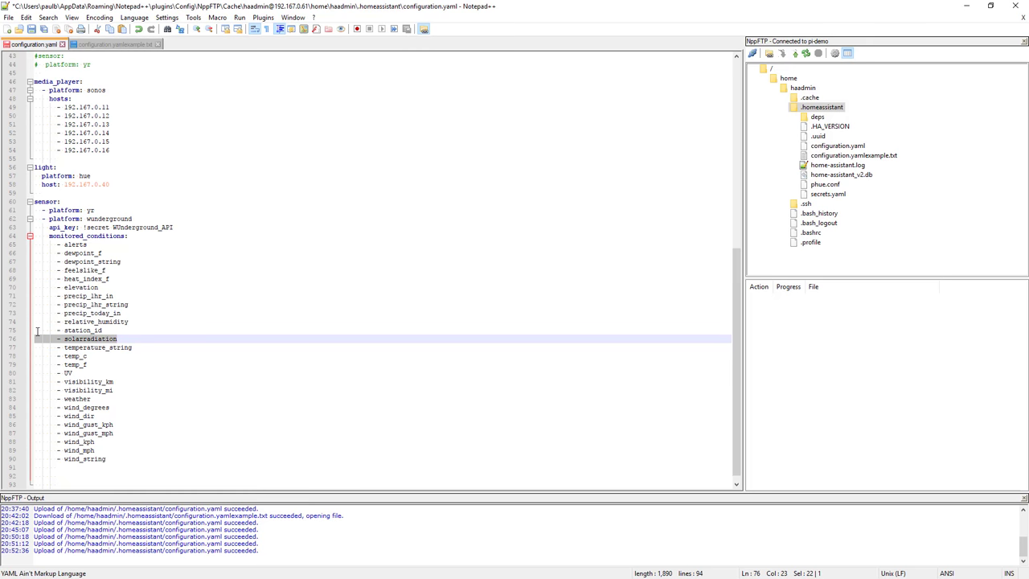
{"action": "left_click_drag", "start_coordinate": [36, 330], "coordinate": [11, 339]}
{"action": "key", "text": "Delete"}
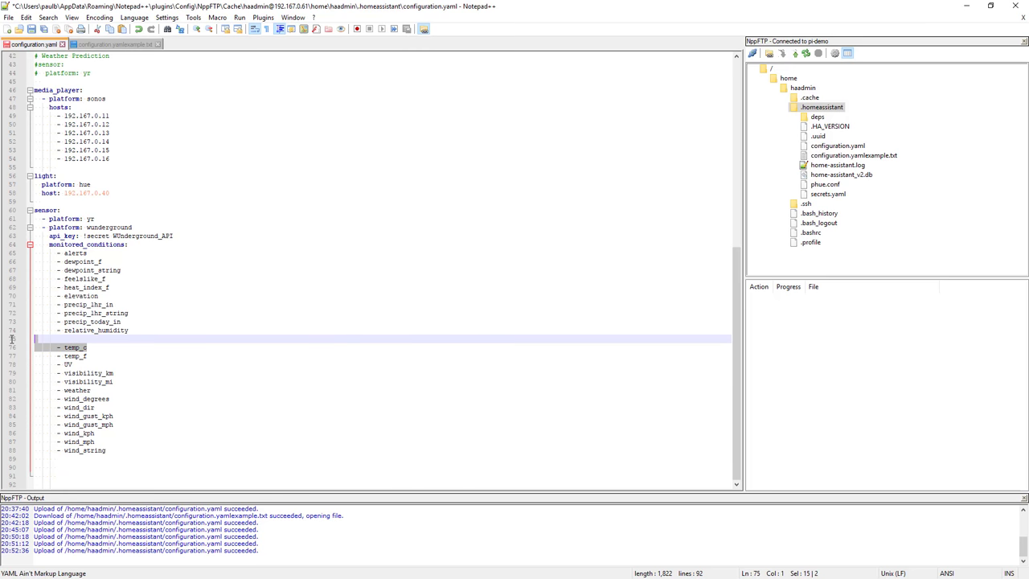
{"action": "key", "text": "Delete"}
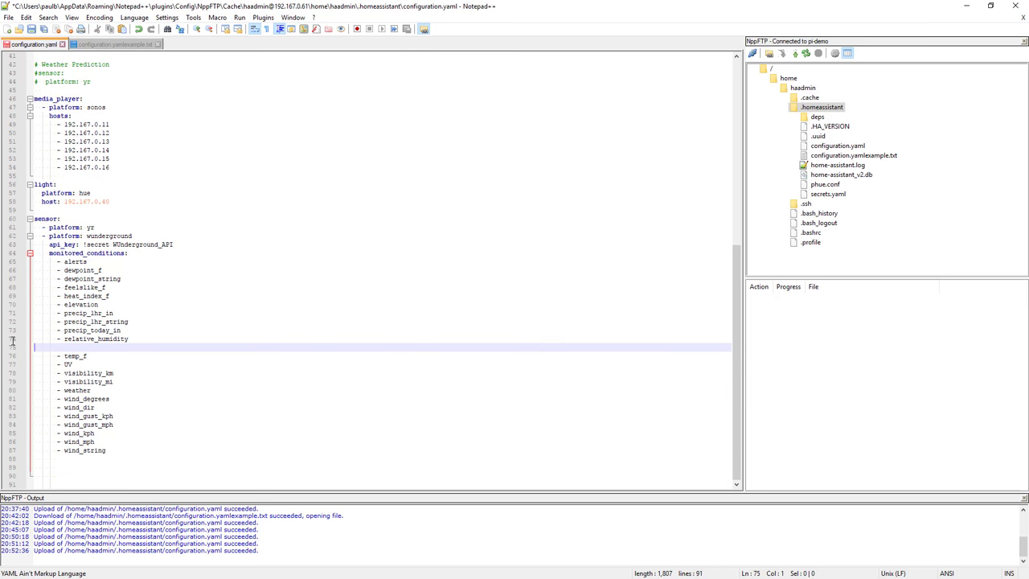
{"action": "key", "text": "Delete"}
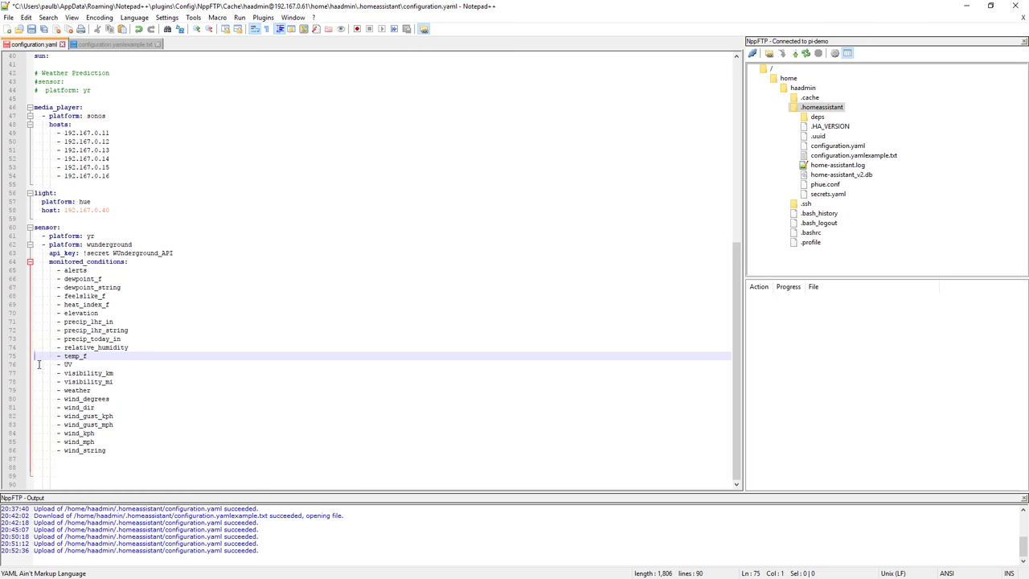
Delete the block of monitored conditions from UV through wind_gust_mph below temp_f
{"action": "left_click_drag", "start_coordinate": [35, 364], "coordinate": [156, 426]}
{"action": "key", "text": "Delete"}
{"action": "key", "text": "Delete"}
Remove the wind_kph and wind_string entries, keeping wind_mph directly below temp_f
{"action": "key", "text": "End"}
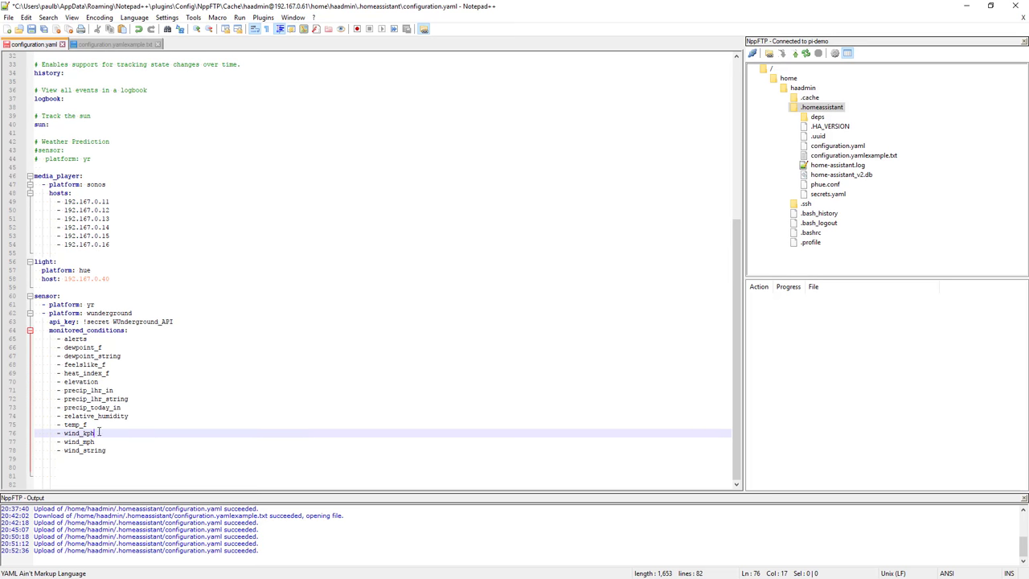
{"action": "key", "text": "shift+Home"}
{"action": "key", "text": "shift+Home"}
{"action": "key", "text": "Delete"}
{"action": "left_click", "coordinate": [116, 454]}
{"action": "key", "text": "shift+Home"}
{"action": "key", "text": "shift+Home"}
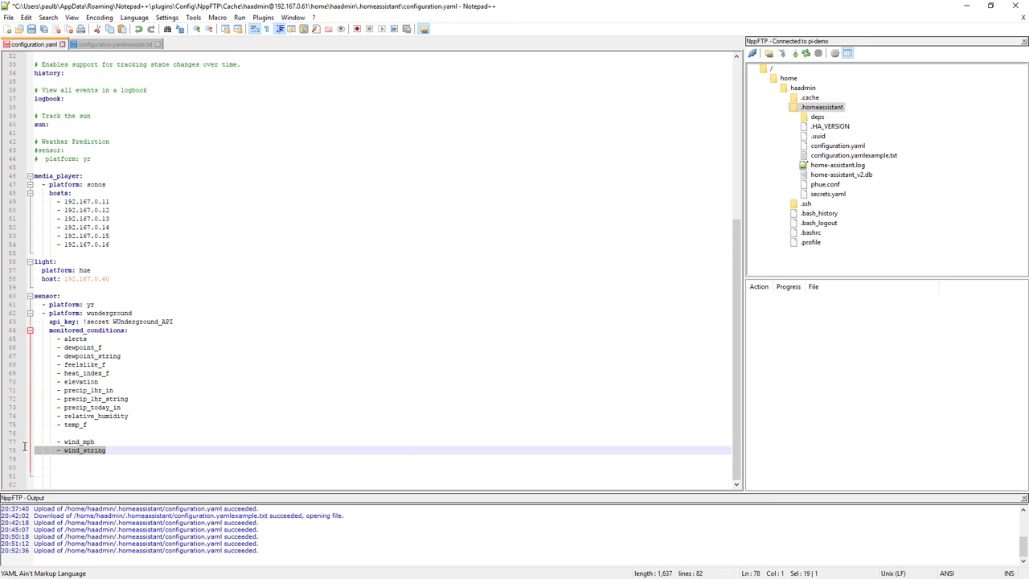
{"action": "key", "text": "Delete"}
{"action": "left_click", "coordinate": [56, 436]}
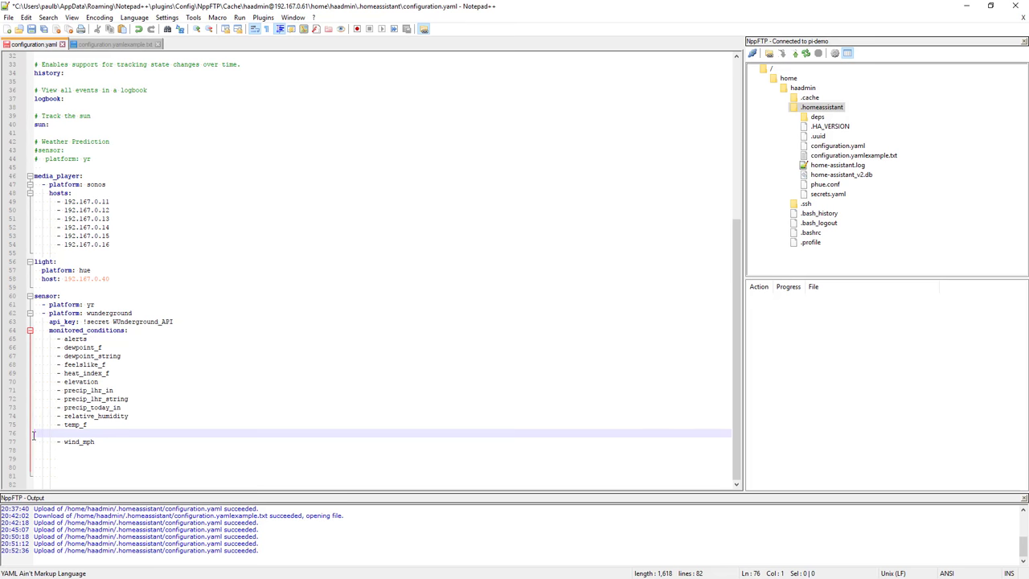
{"action": "key", "text": "Delete"}
Clear the extra blank lines at the end of configuration.yaml and save the file
{"action": "left_click_drag", "start_coordinate": [68, 478], "coordinate": [28, 460]}
{"action": "key", "text": "Delete"}
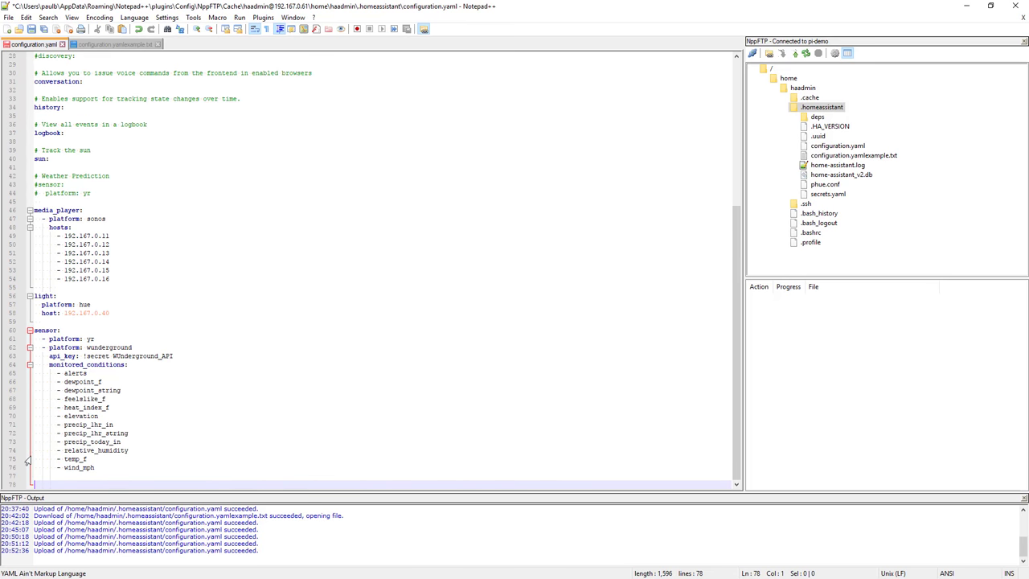
{"action": "key", "text": "BackSpace"}
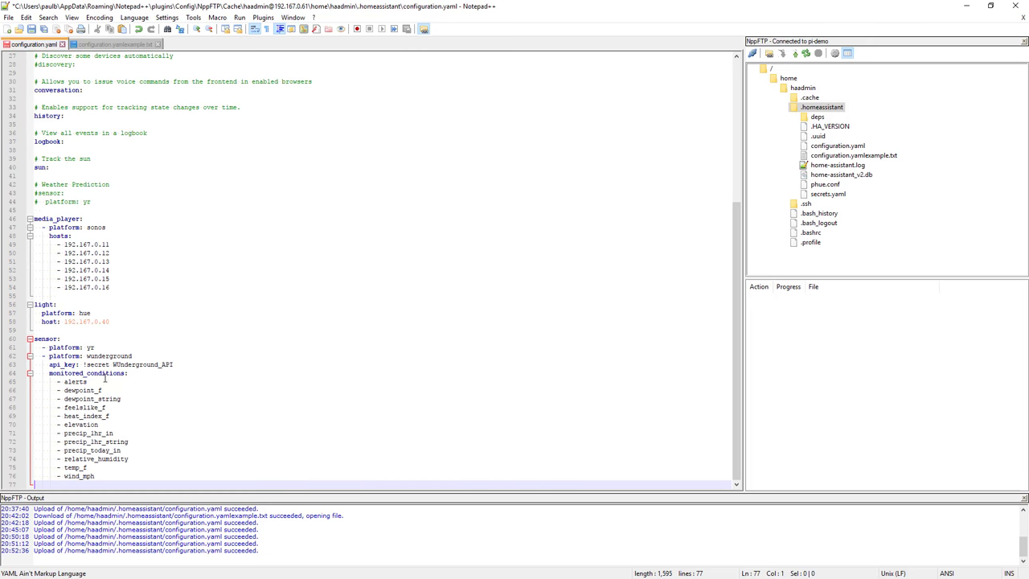
{"action": "left_click", "coordinate": [32, 29]}
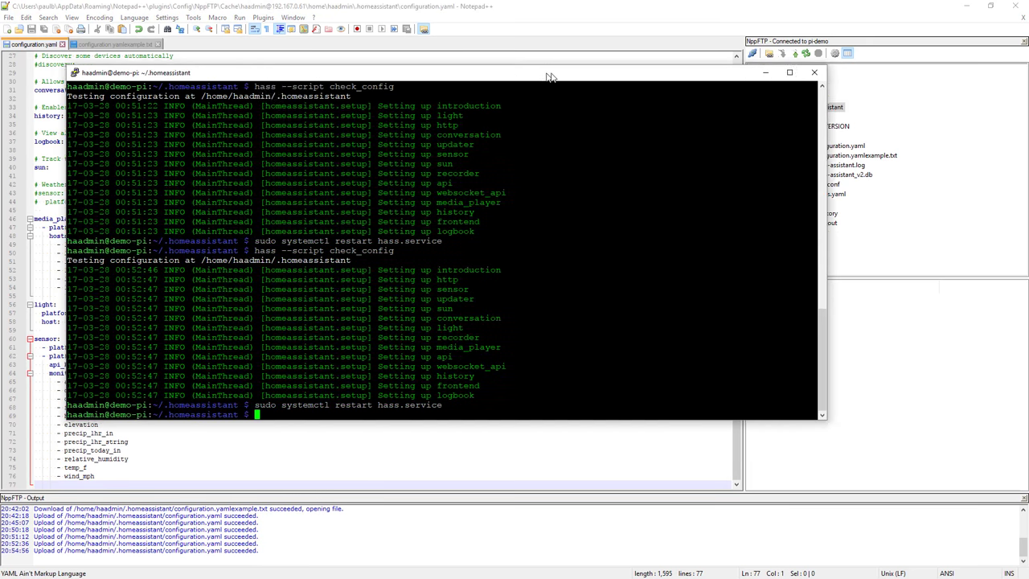
Test the trimmed configuration in the terminal with hass --script check_config and restart the service with sudo systemctl restart hass.service
{"action": "left_click_drag", "start_coordinate": [546, 78], "coordinate": [567, 71]}
{"action": "key", "text": "Up"}
{"action": "key", "text": "Up"}
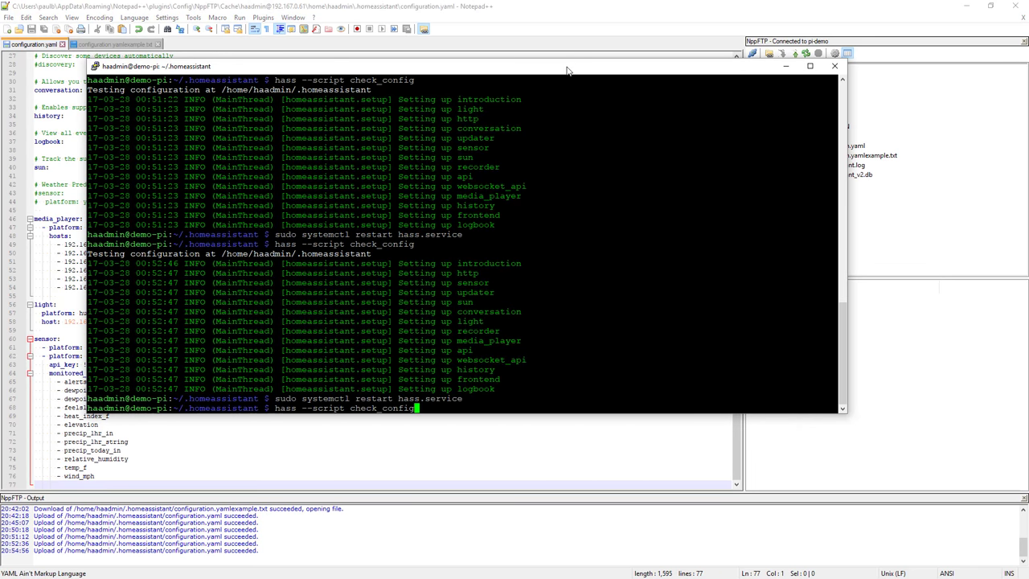
{"action": "key", "text": "Return"}
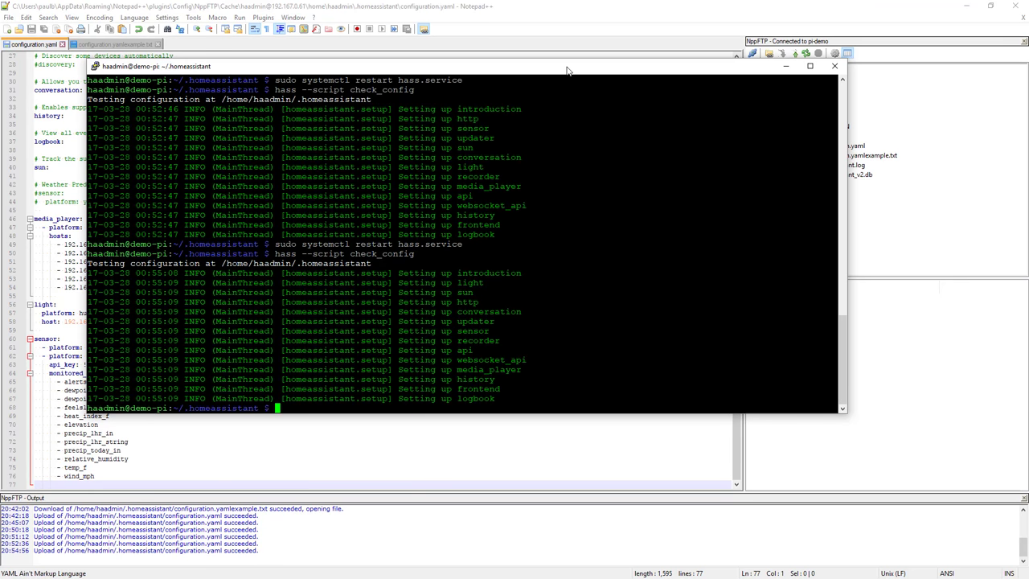
{"action": "key", "text": "Up"}
{"action": "key", "text": "Up"}
{"action": "key", "text": "Return"}
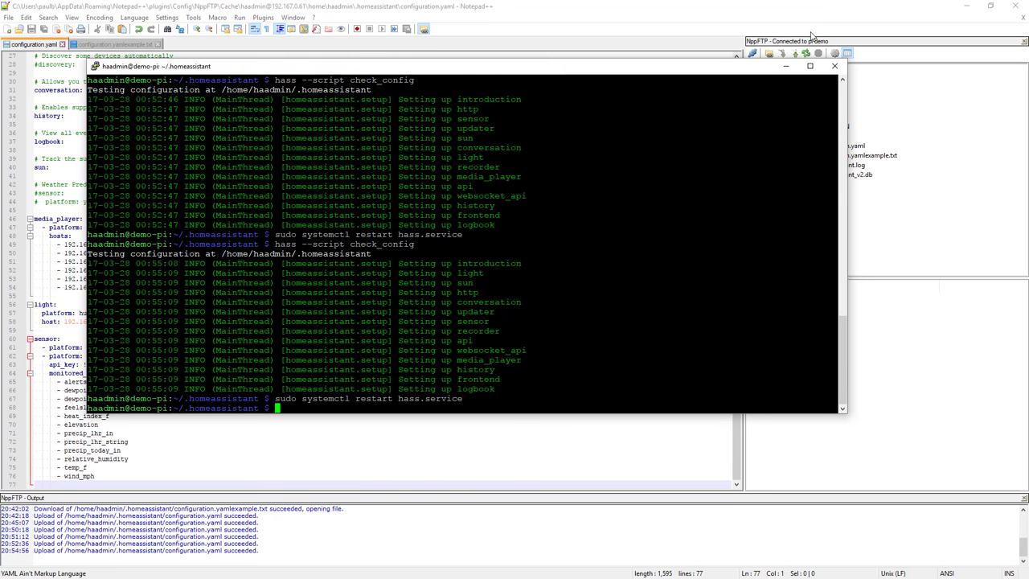
{"action": "left_click", "coordinate": [786, 66]}
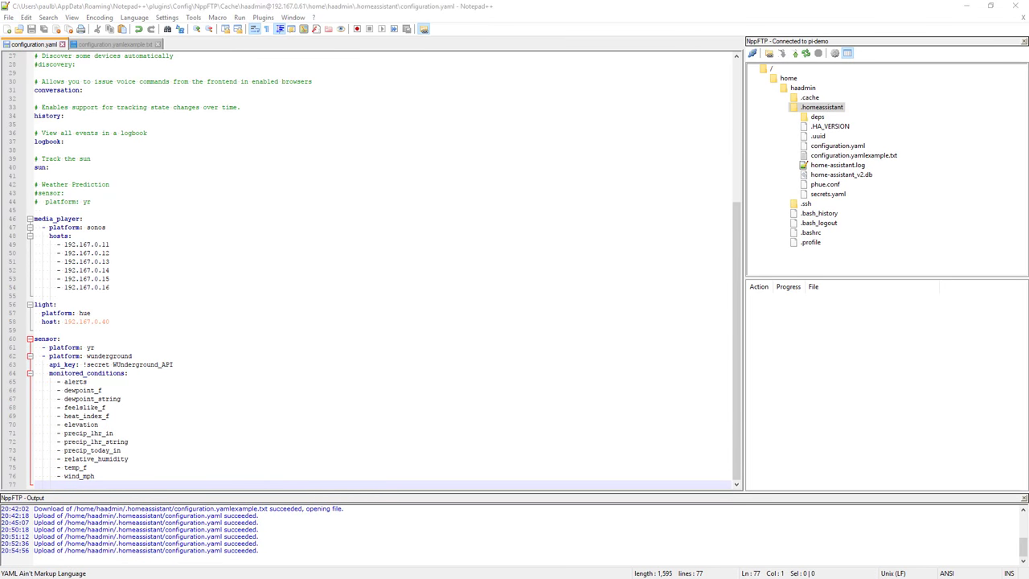
Switch to the browser, maximize its window and reload the Home Assistant states page
{"action": "key", "text": "alt+Tab"}
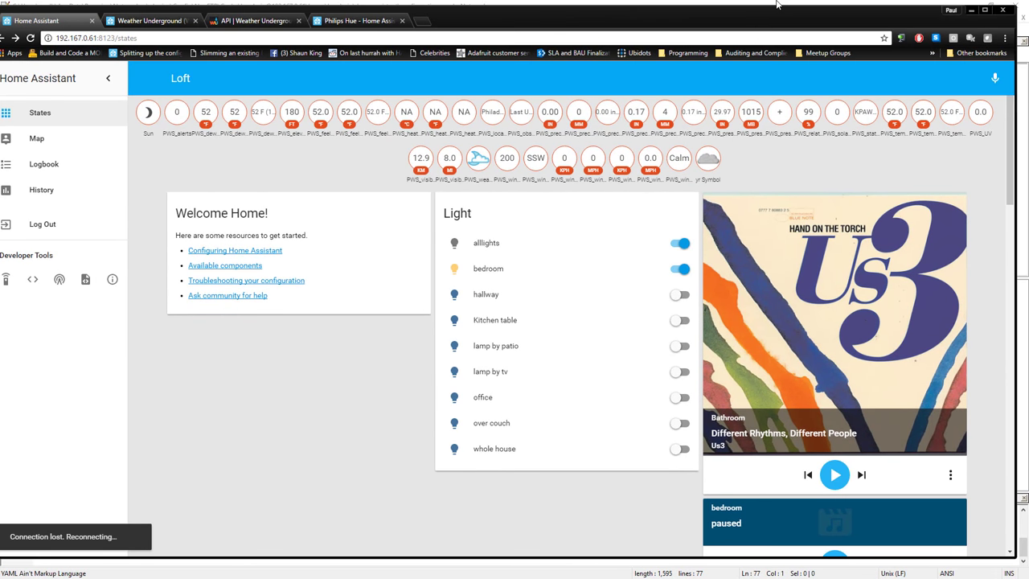
{"action": "key", "text": "alt+Tab"}
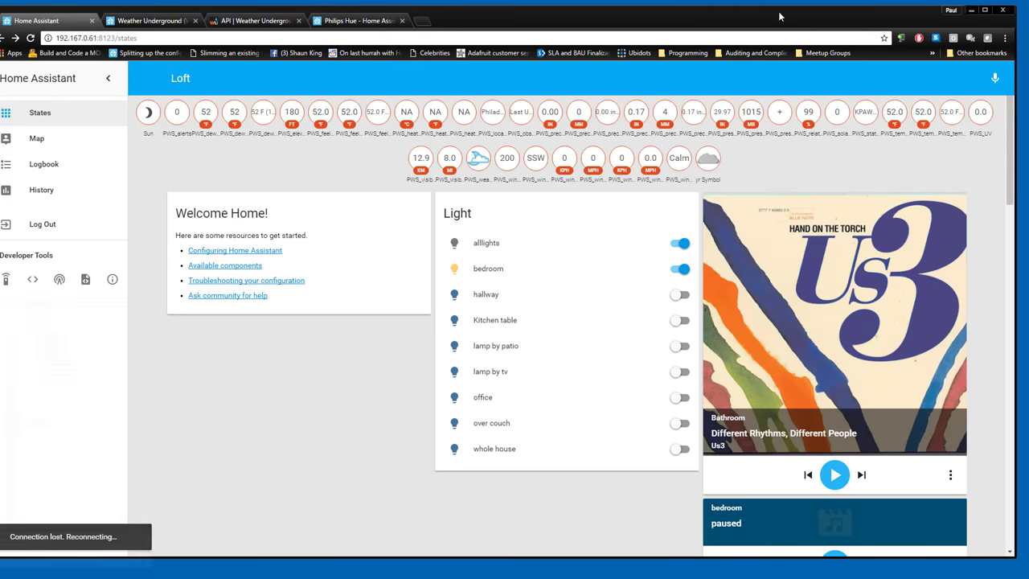
{"action": "double_click", "coordinate": [779, 16]}
{"action": "right_click", "coordinate": [246, 384]}
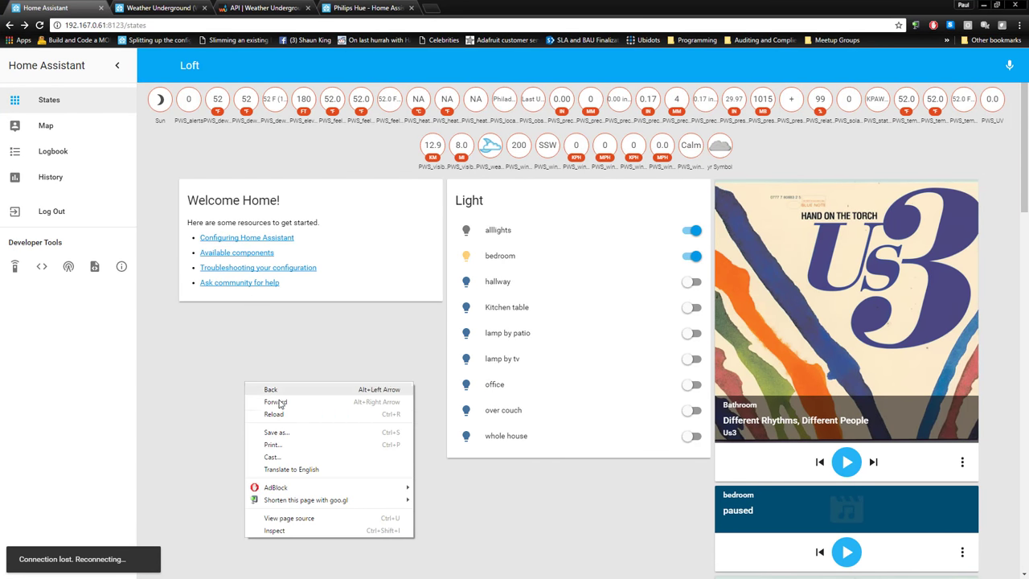
{"action": "left_click", "coordinate": [285, 413]}
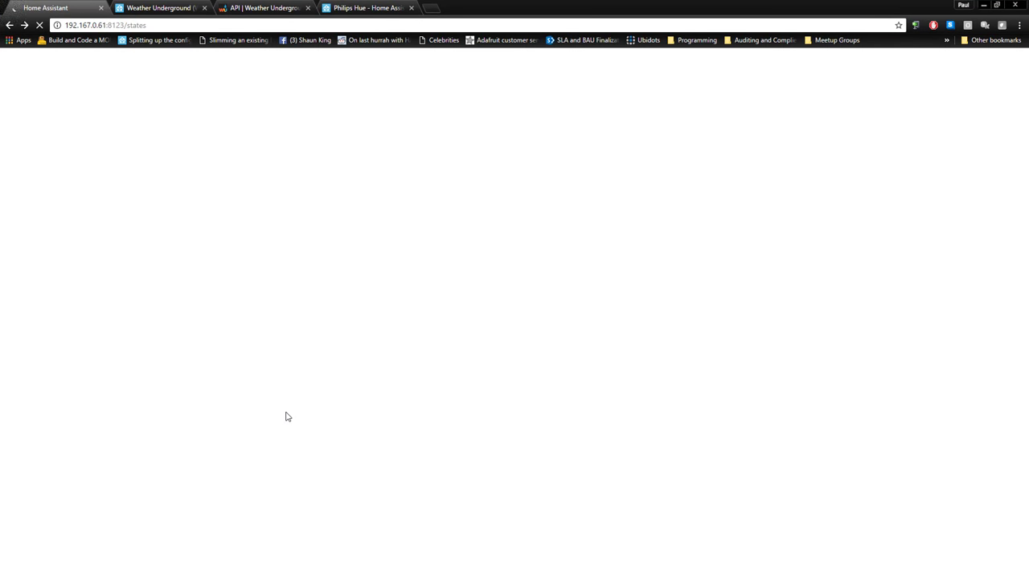